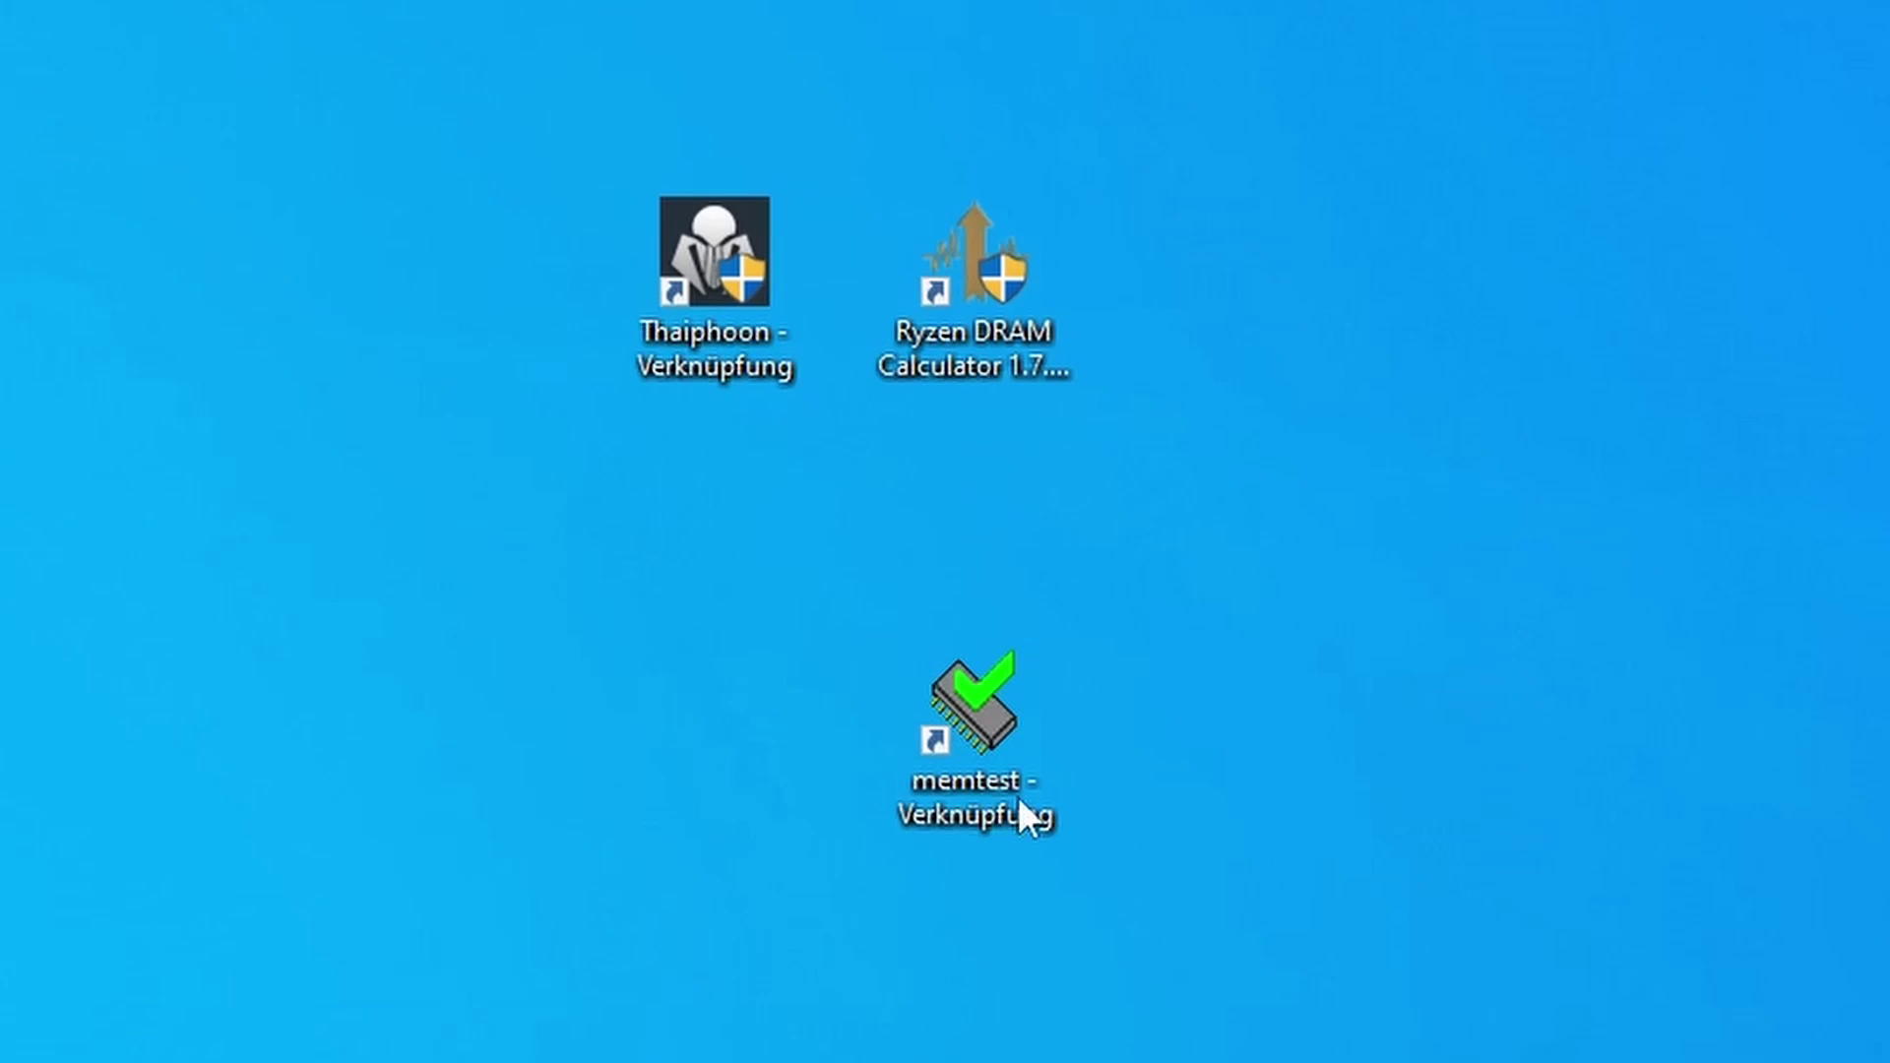
Step: Run a Super PI calculation of 1M digits of pi
click(971, 717)
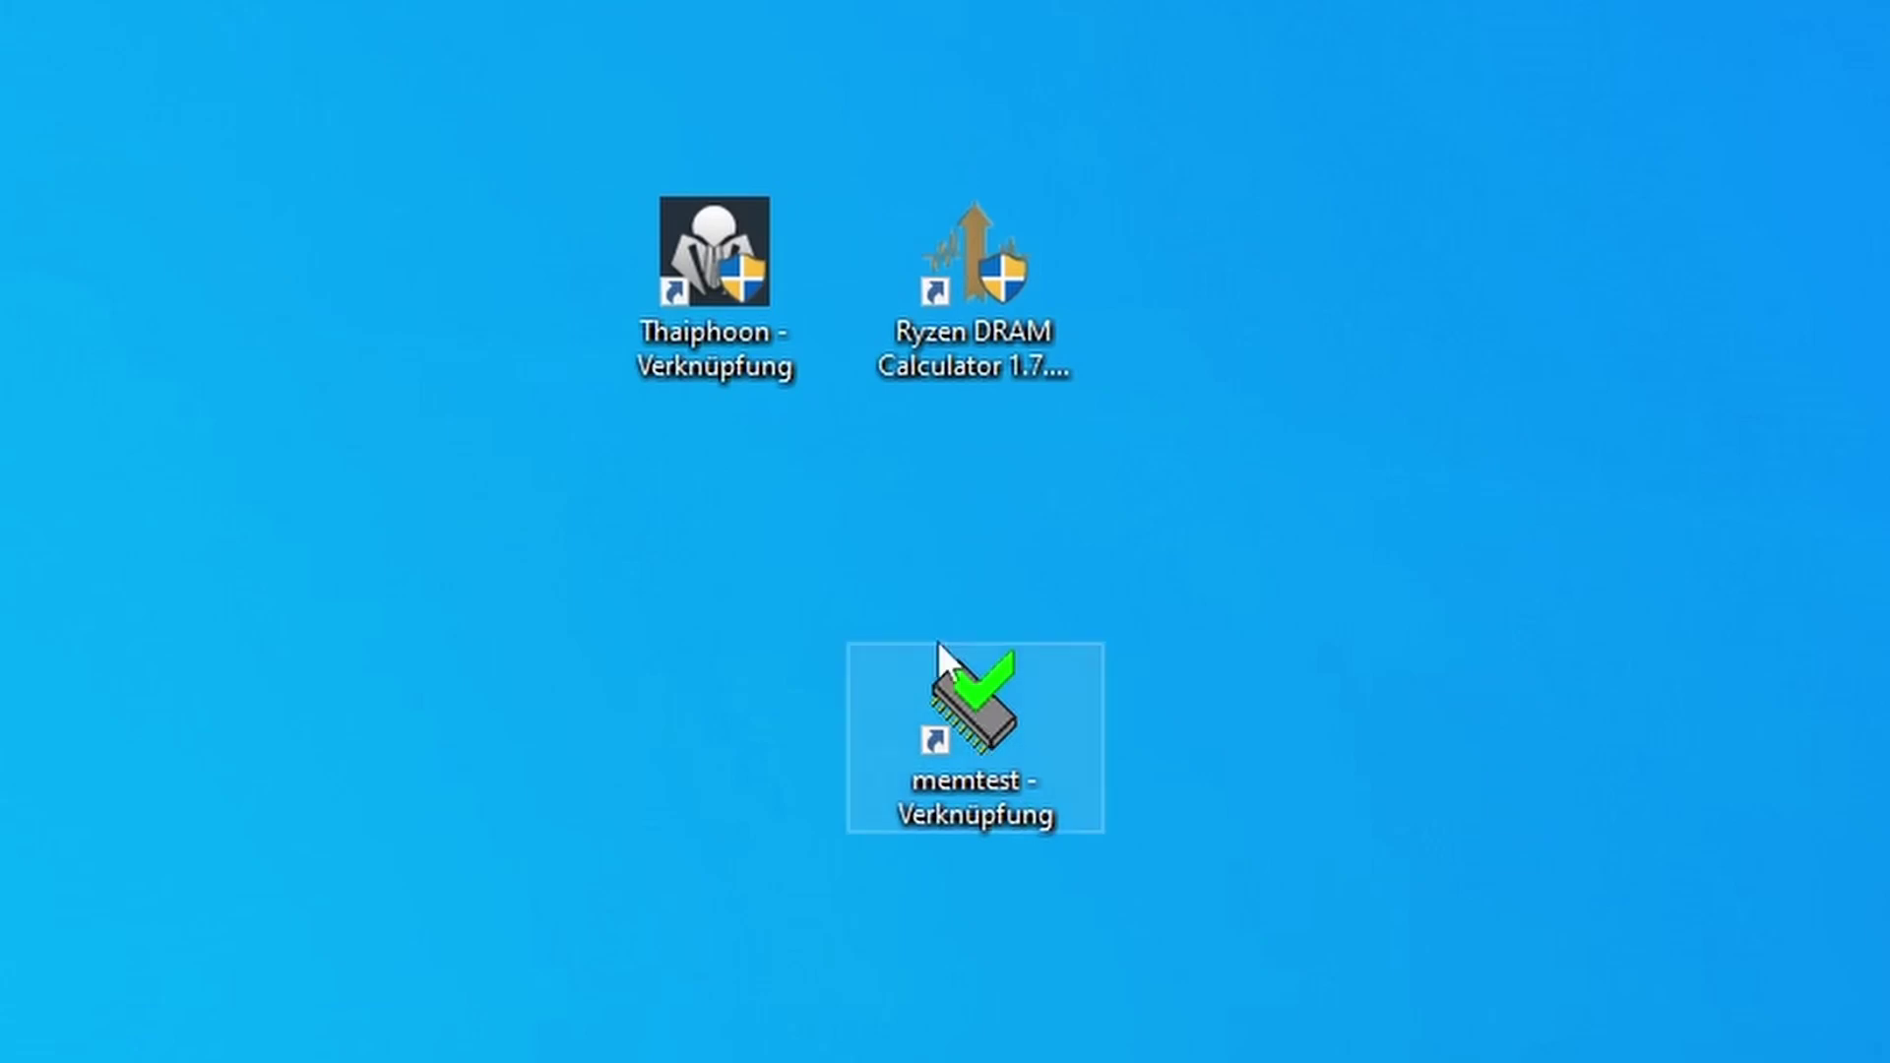
click(900, 563)
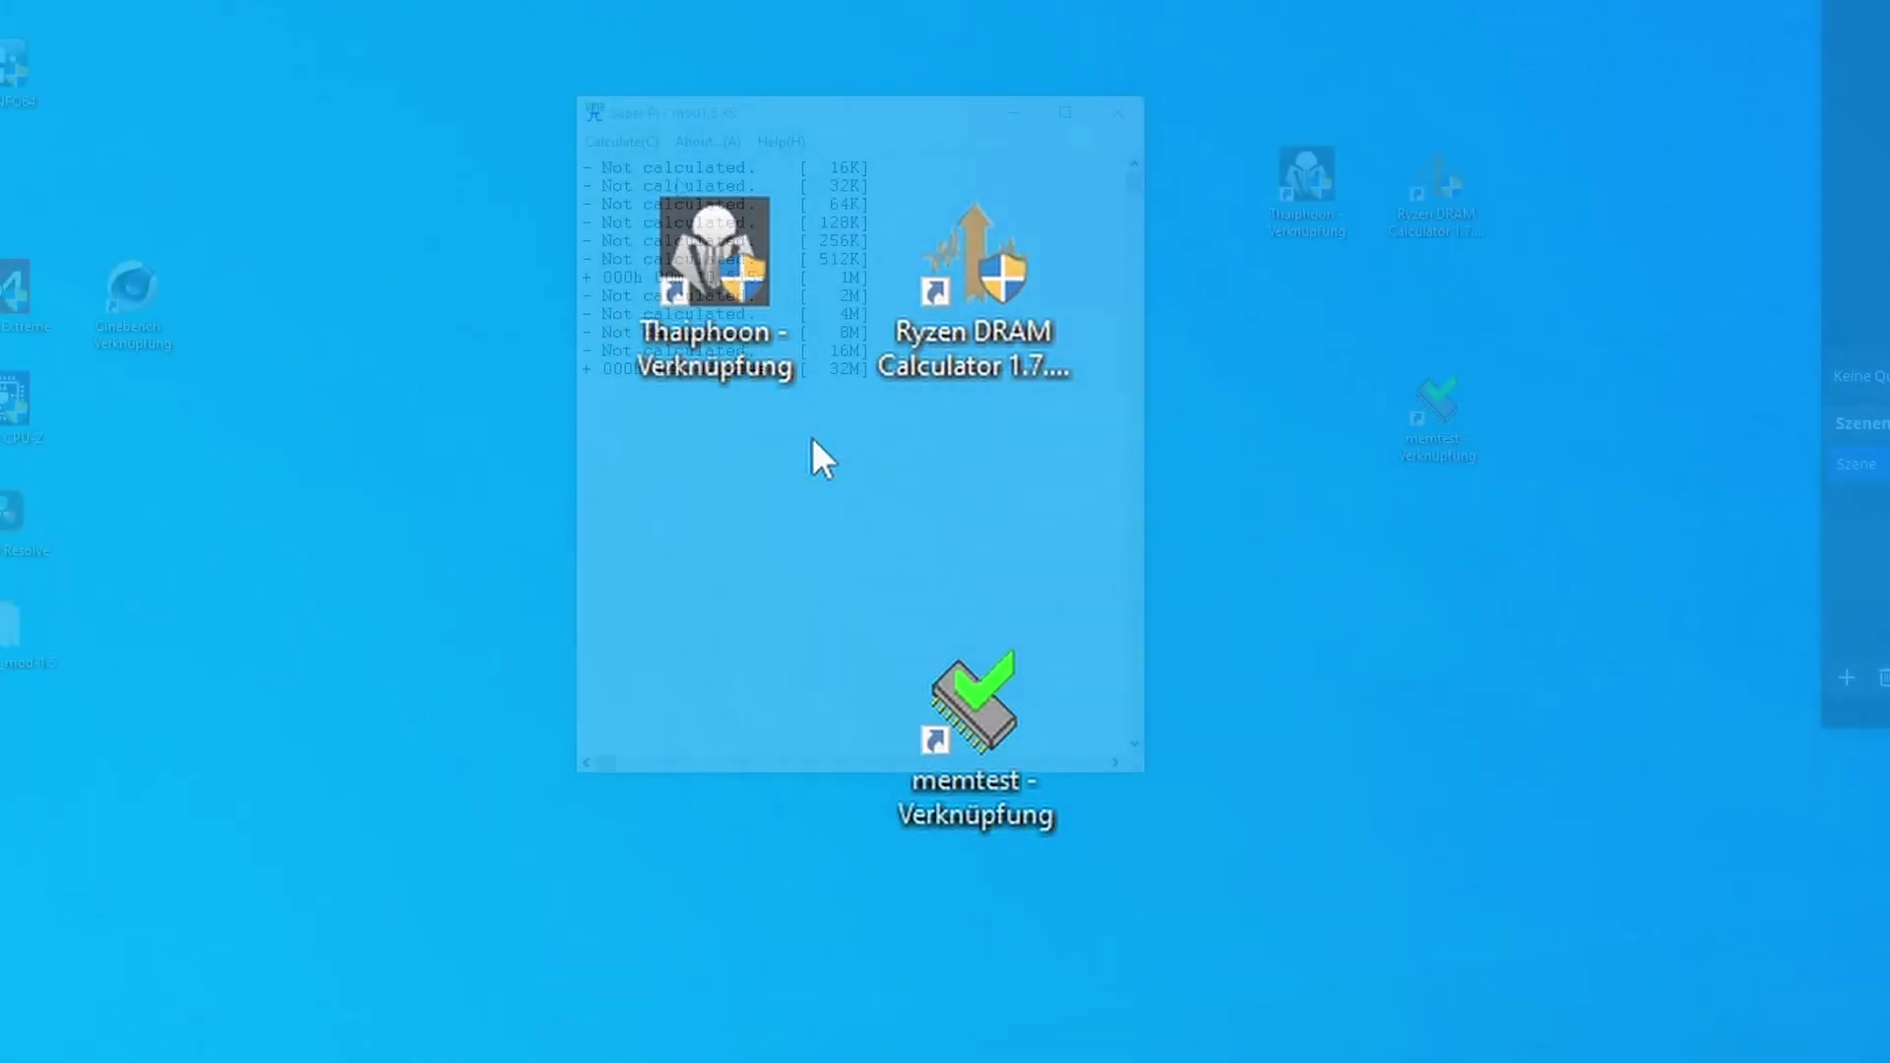
click(839, 315)
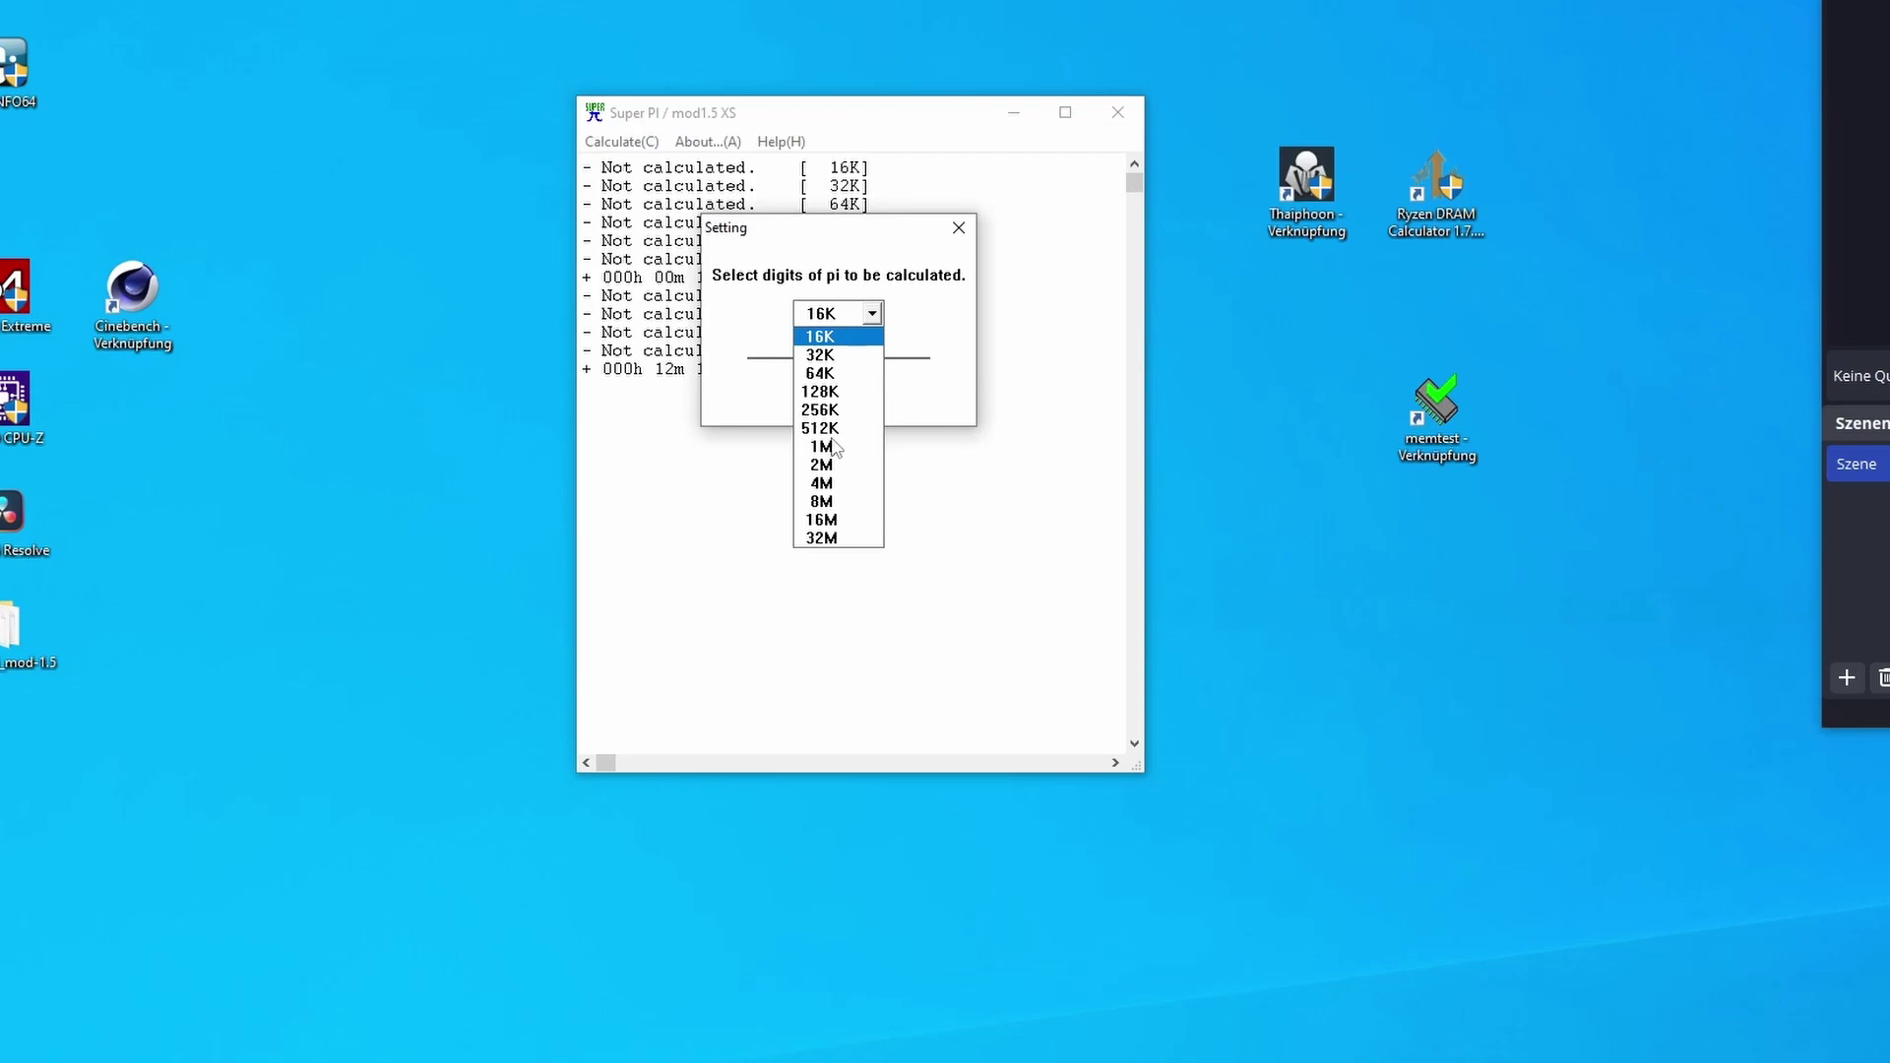
click(824, 446)
click(833, 393)
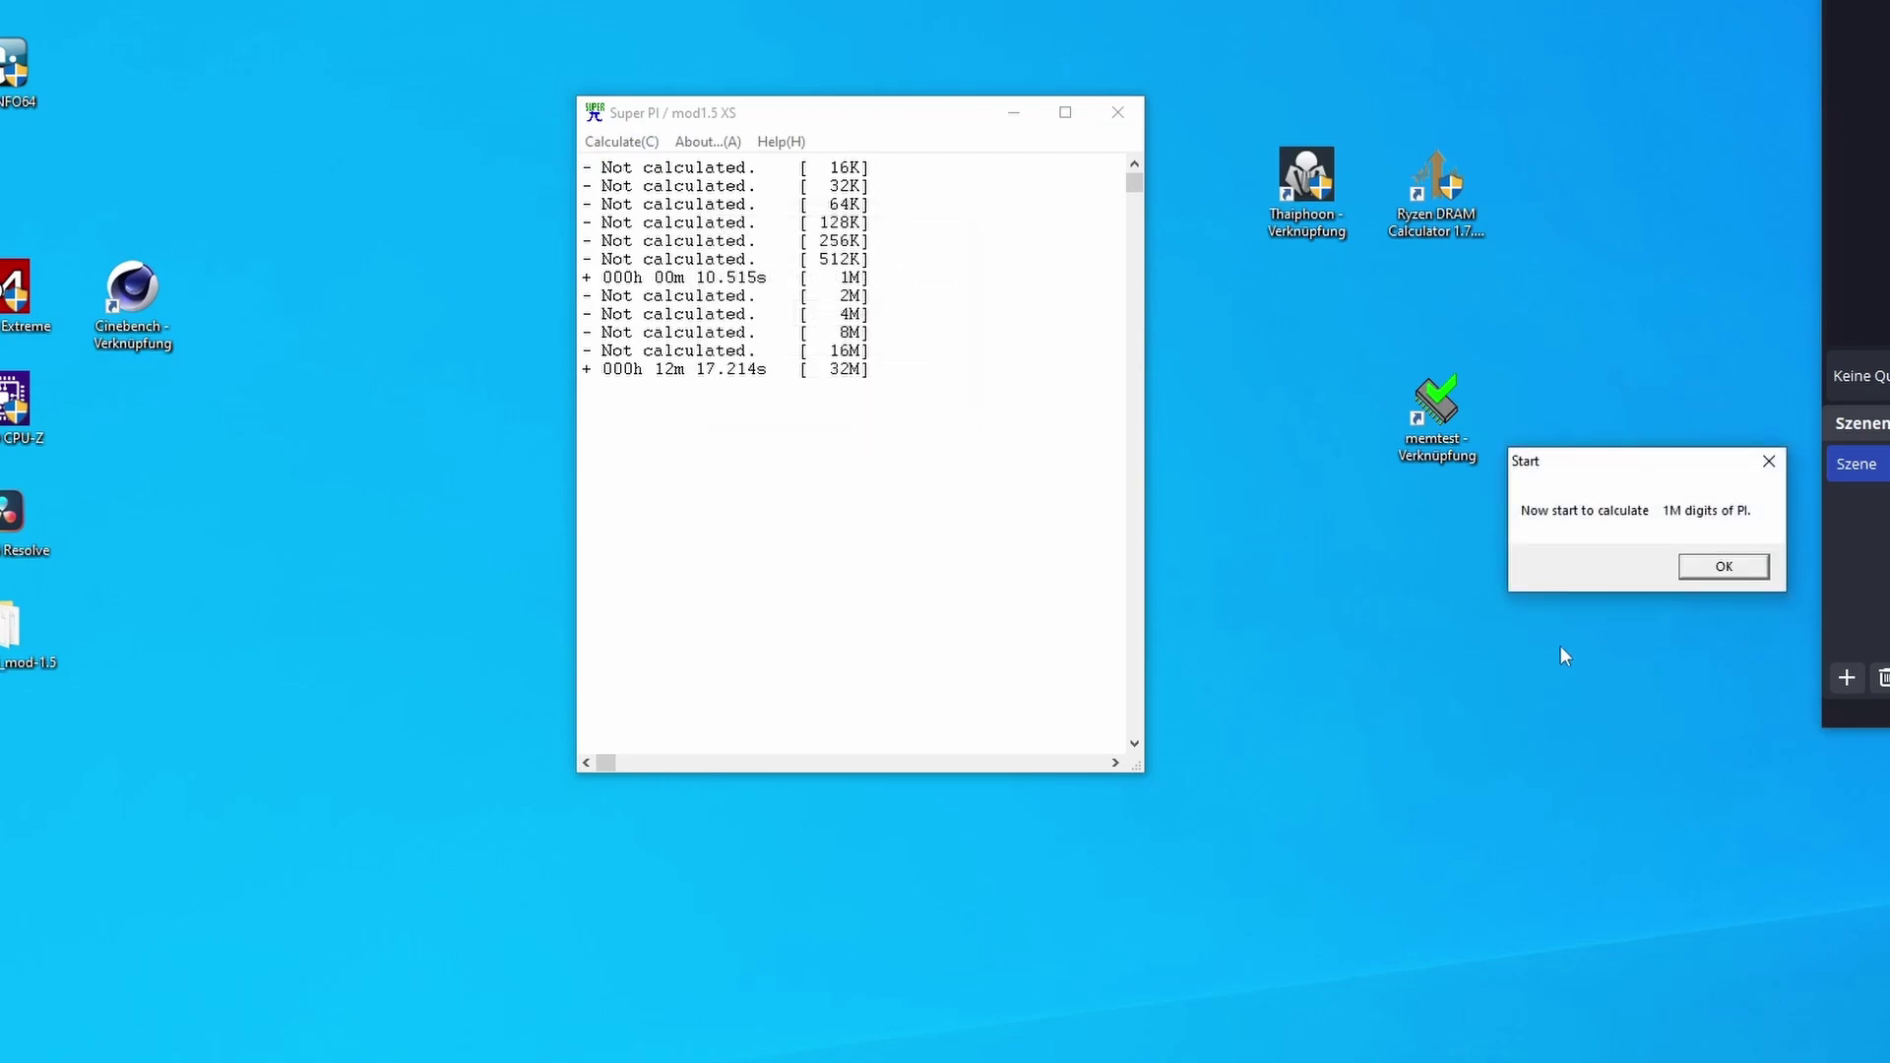
click(1724, 568)
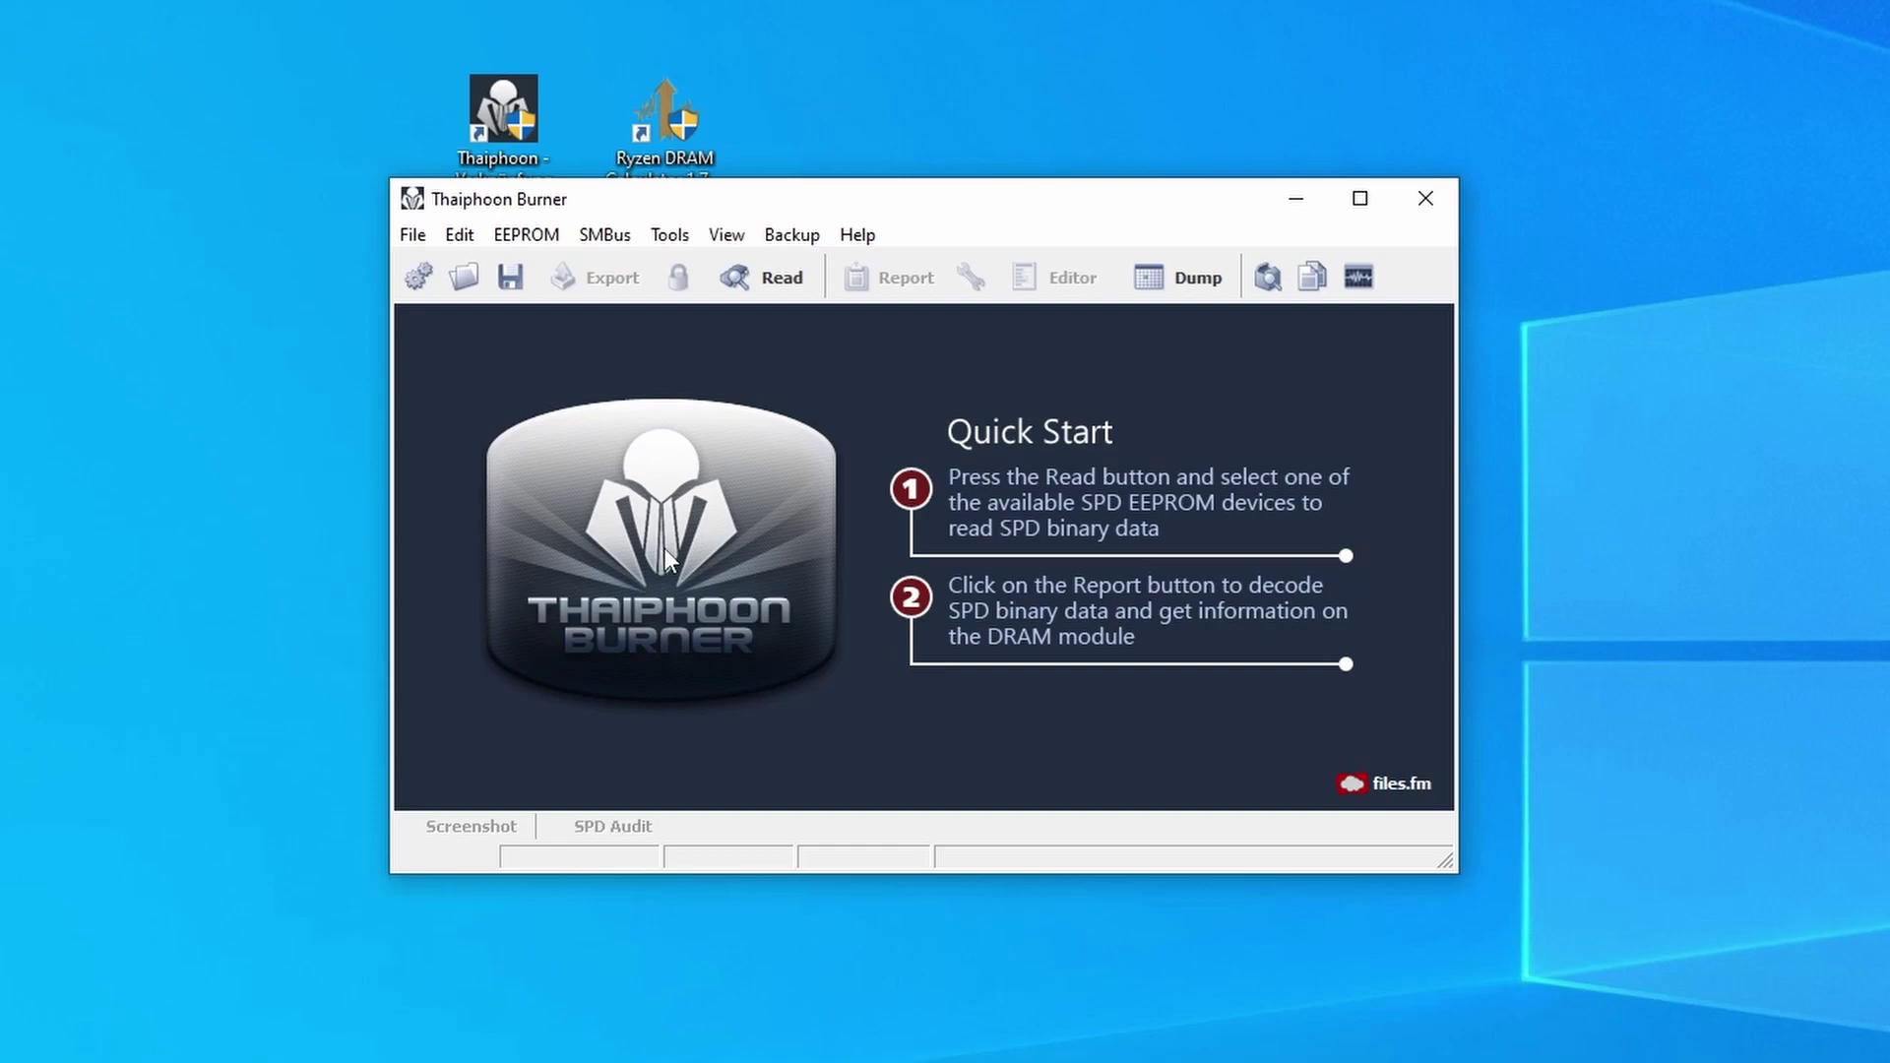
Step: Read the SPD data of the module at address 50h on SMBus #0
click(540, 242)
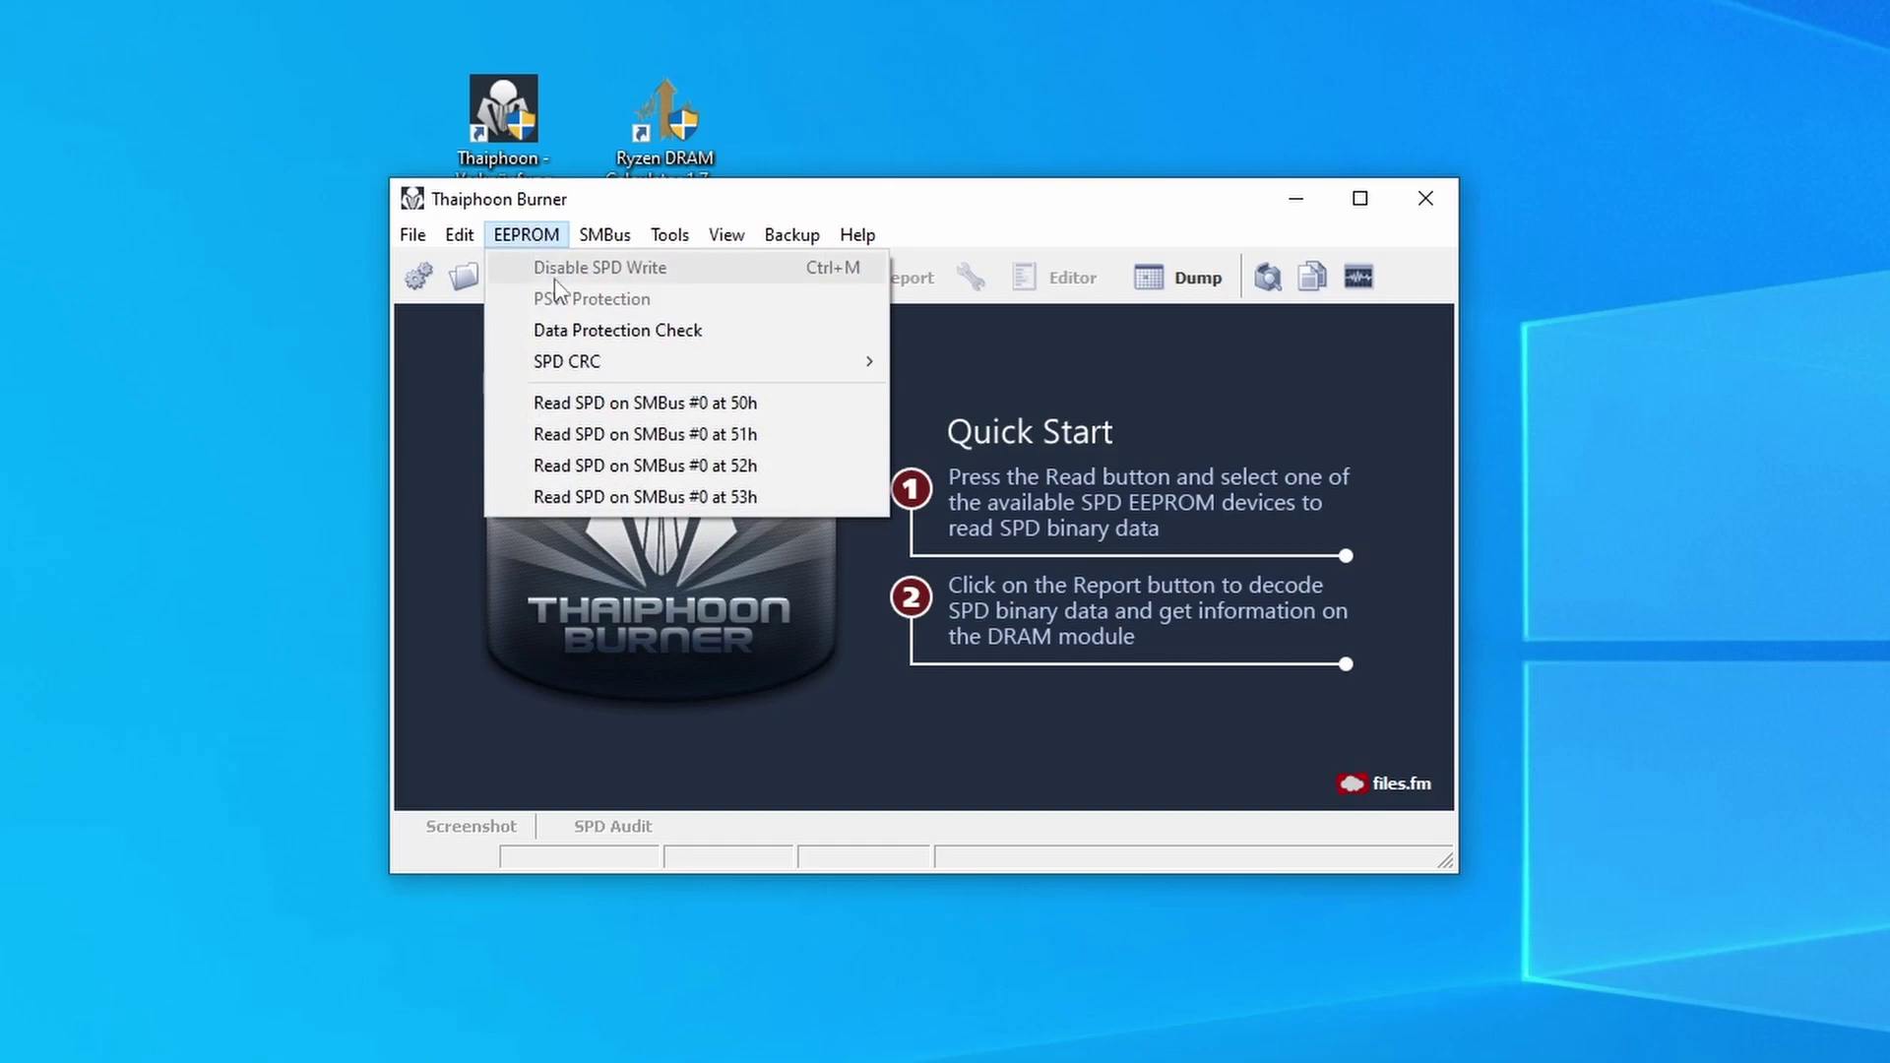
click(602, 406)
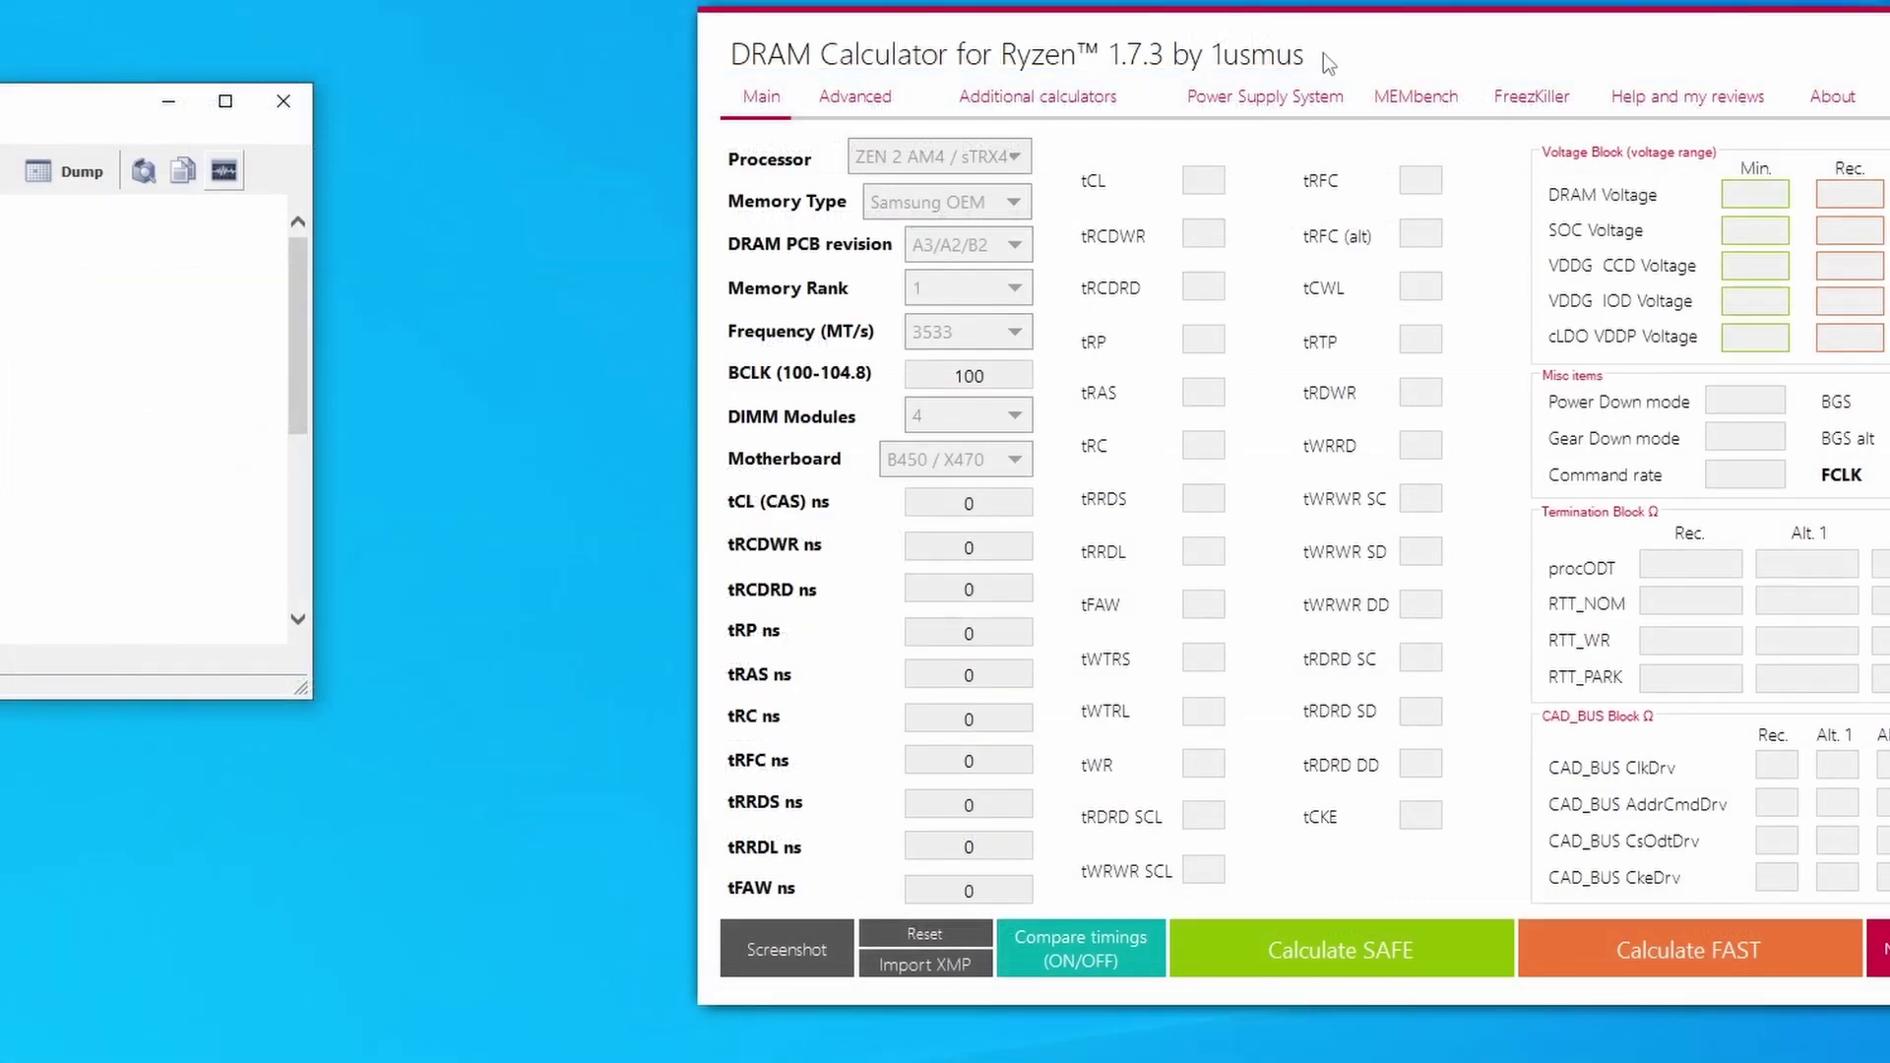
Step: Configure ZEN 2 AM4/sTRX4, Samsung OEM, PCB A3/A2/B2, rank 1 and 3533 MT/s in the calculator
drag(1323, 51, 962, 94)
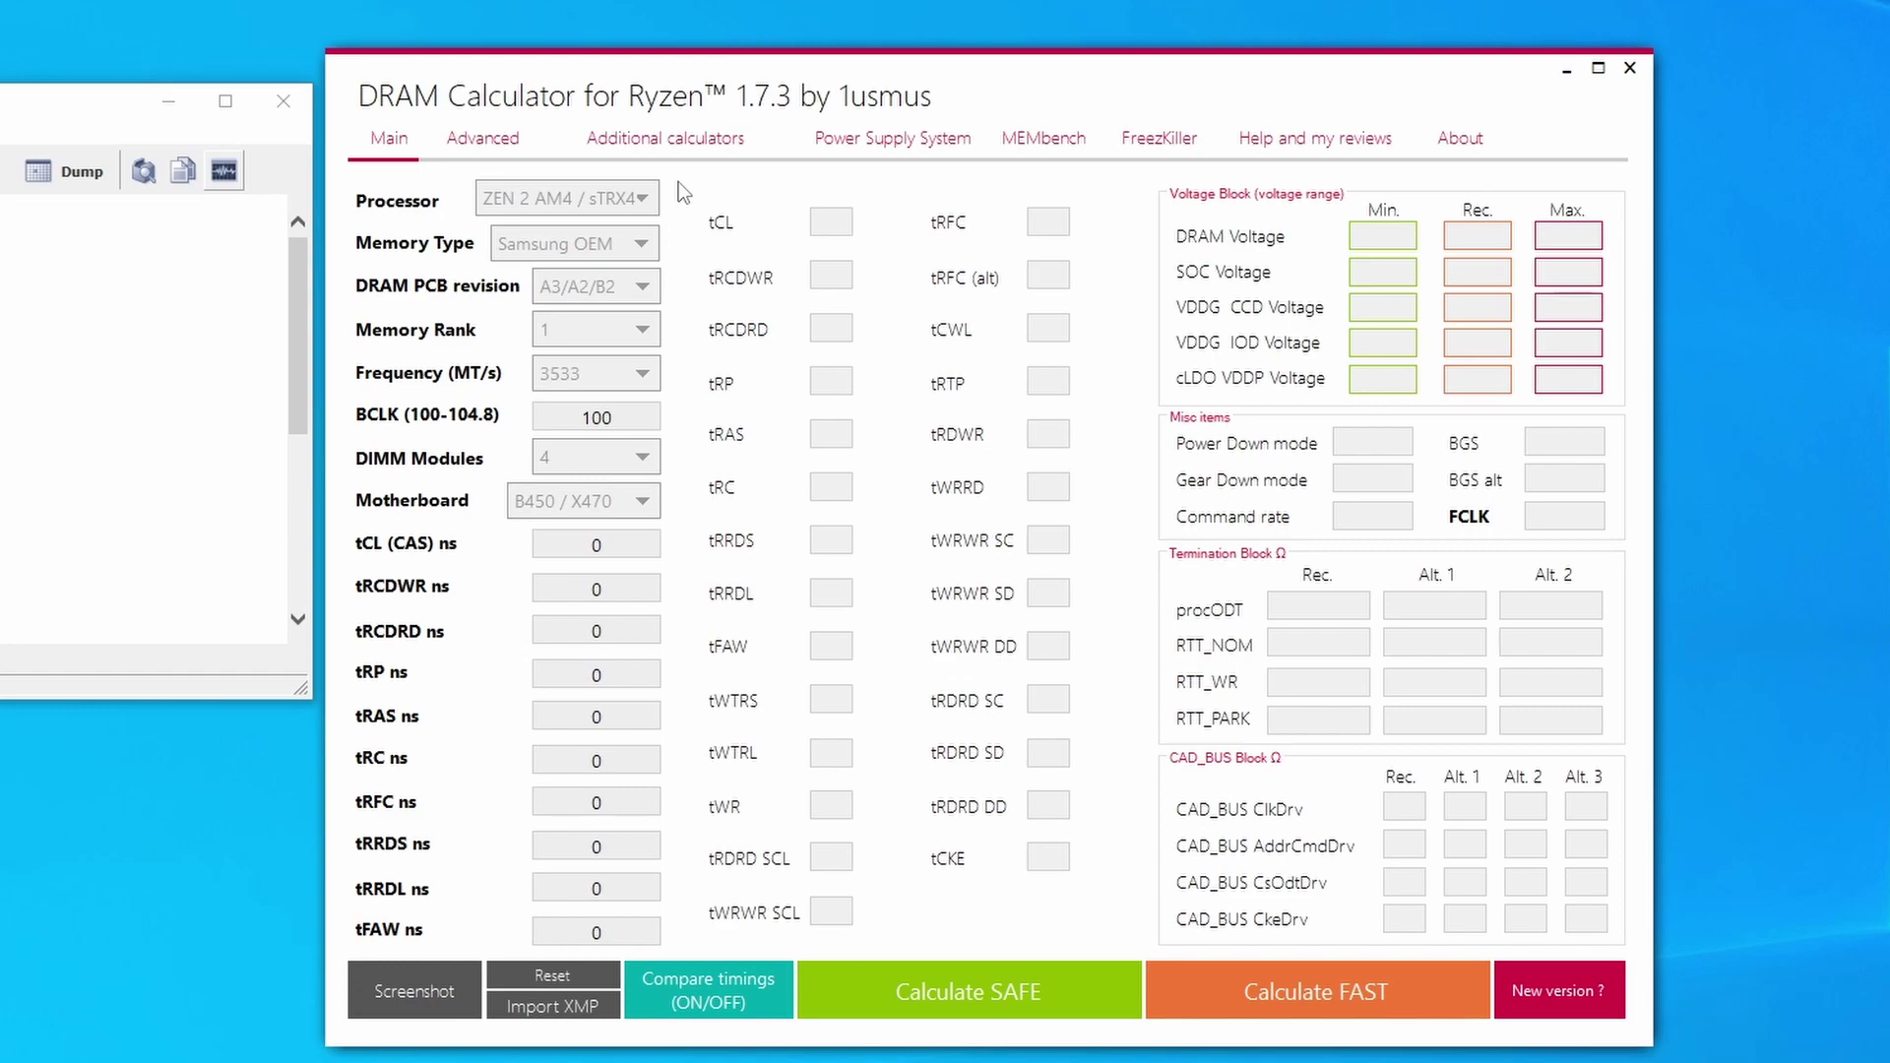
click(643, 199)
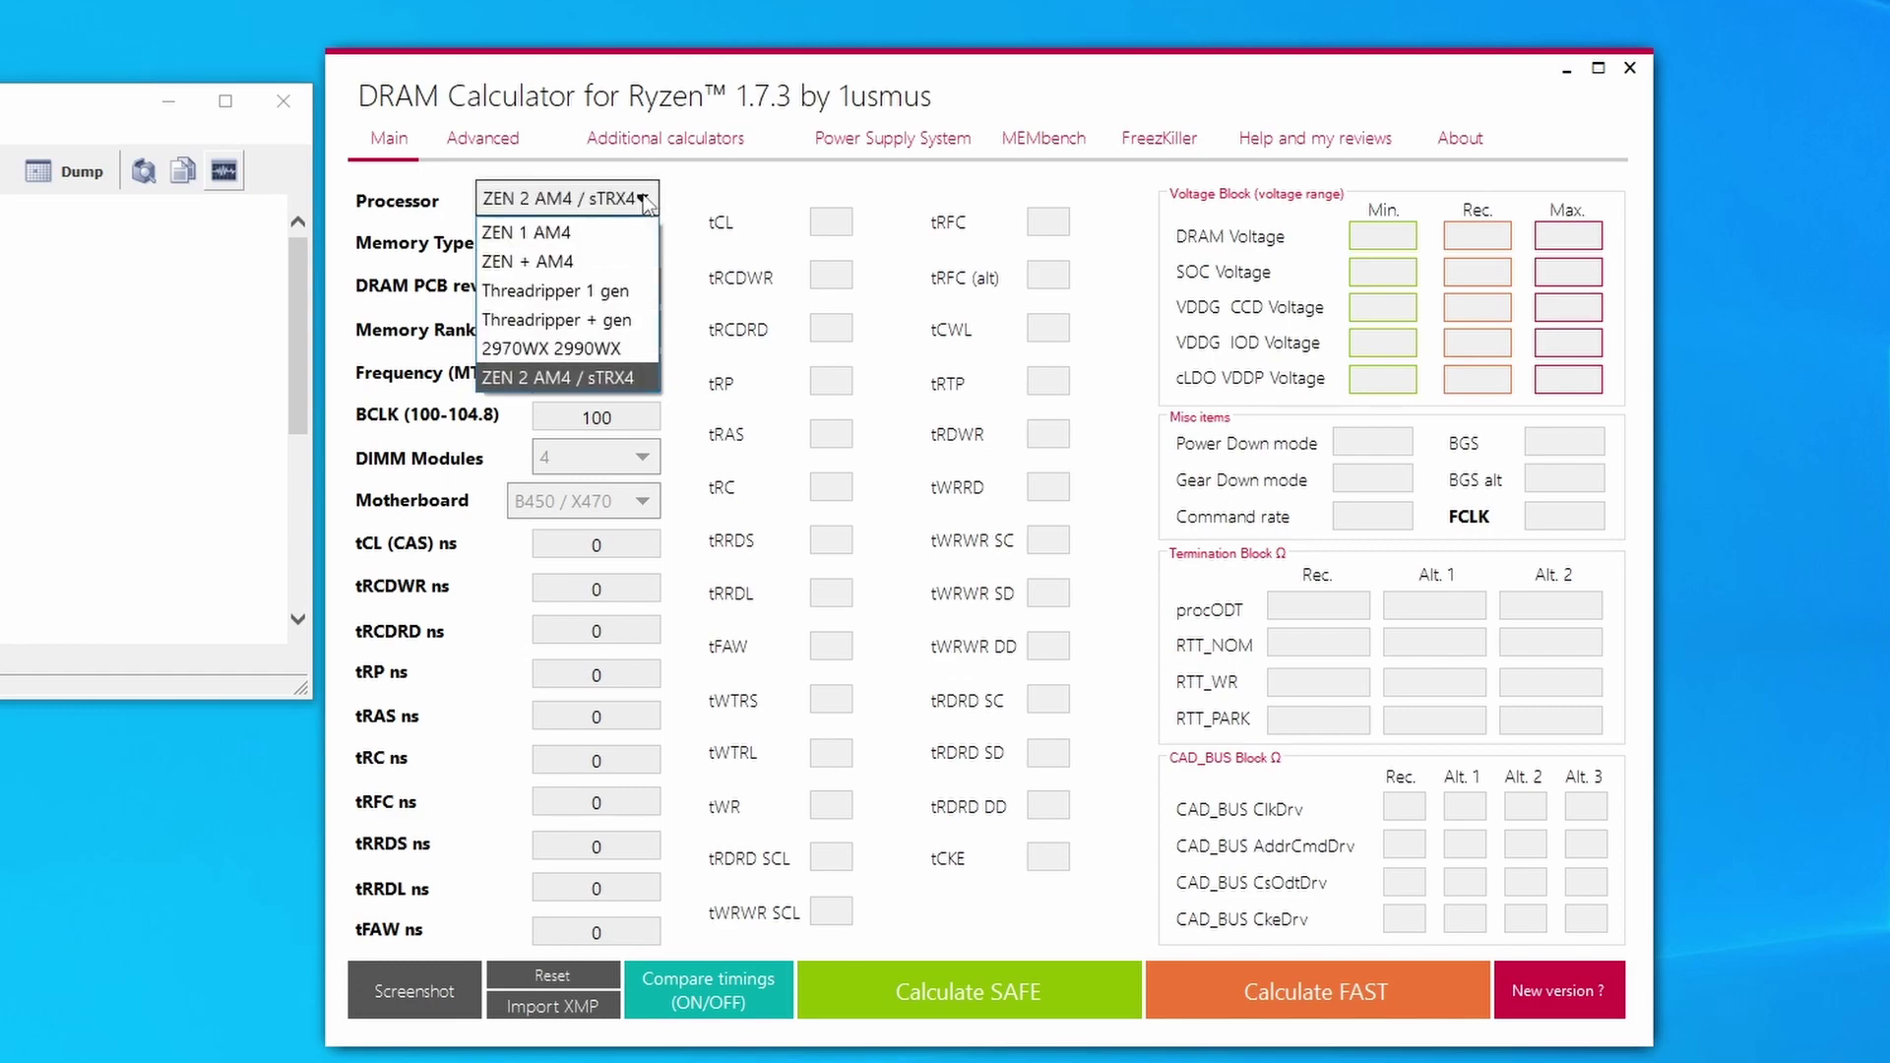
click(607, 379)
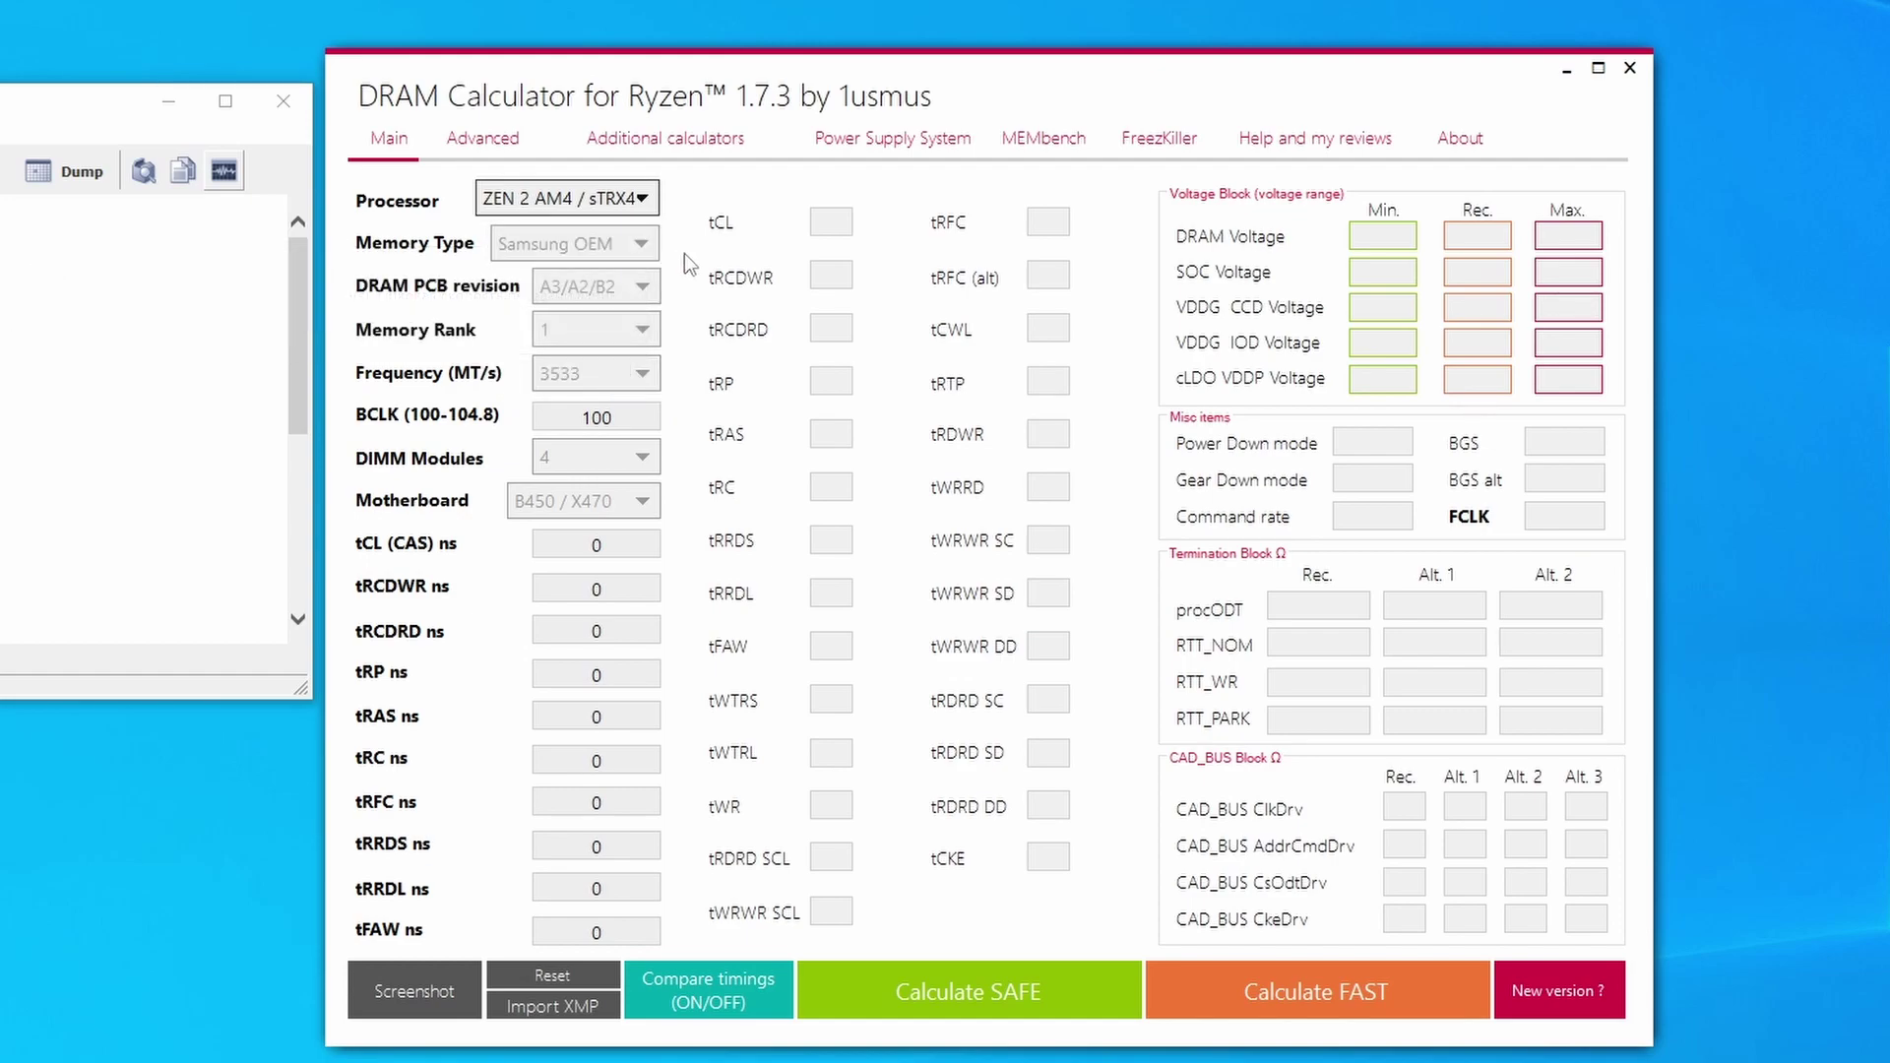
click(642, 246)
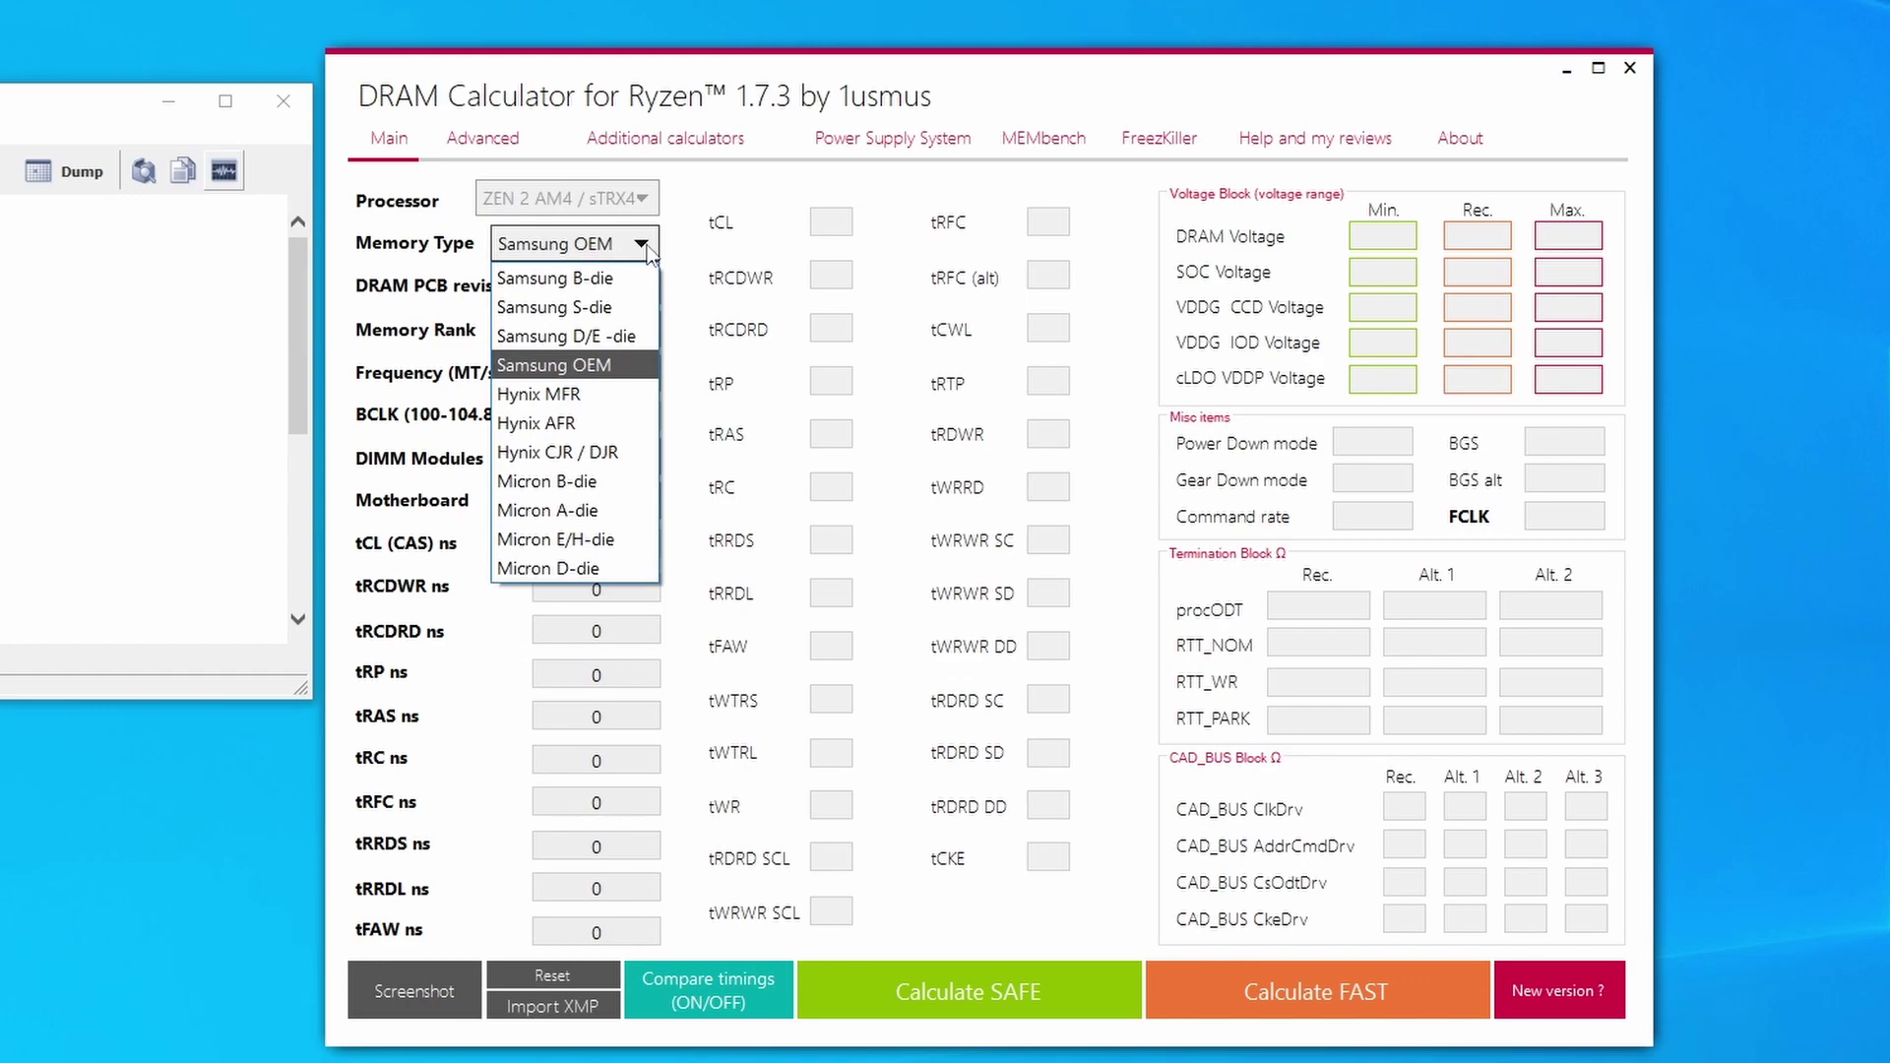
click(647, 254)
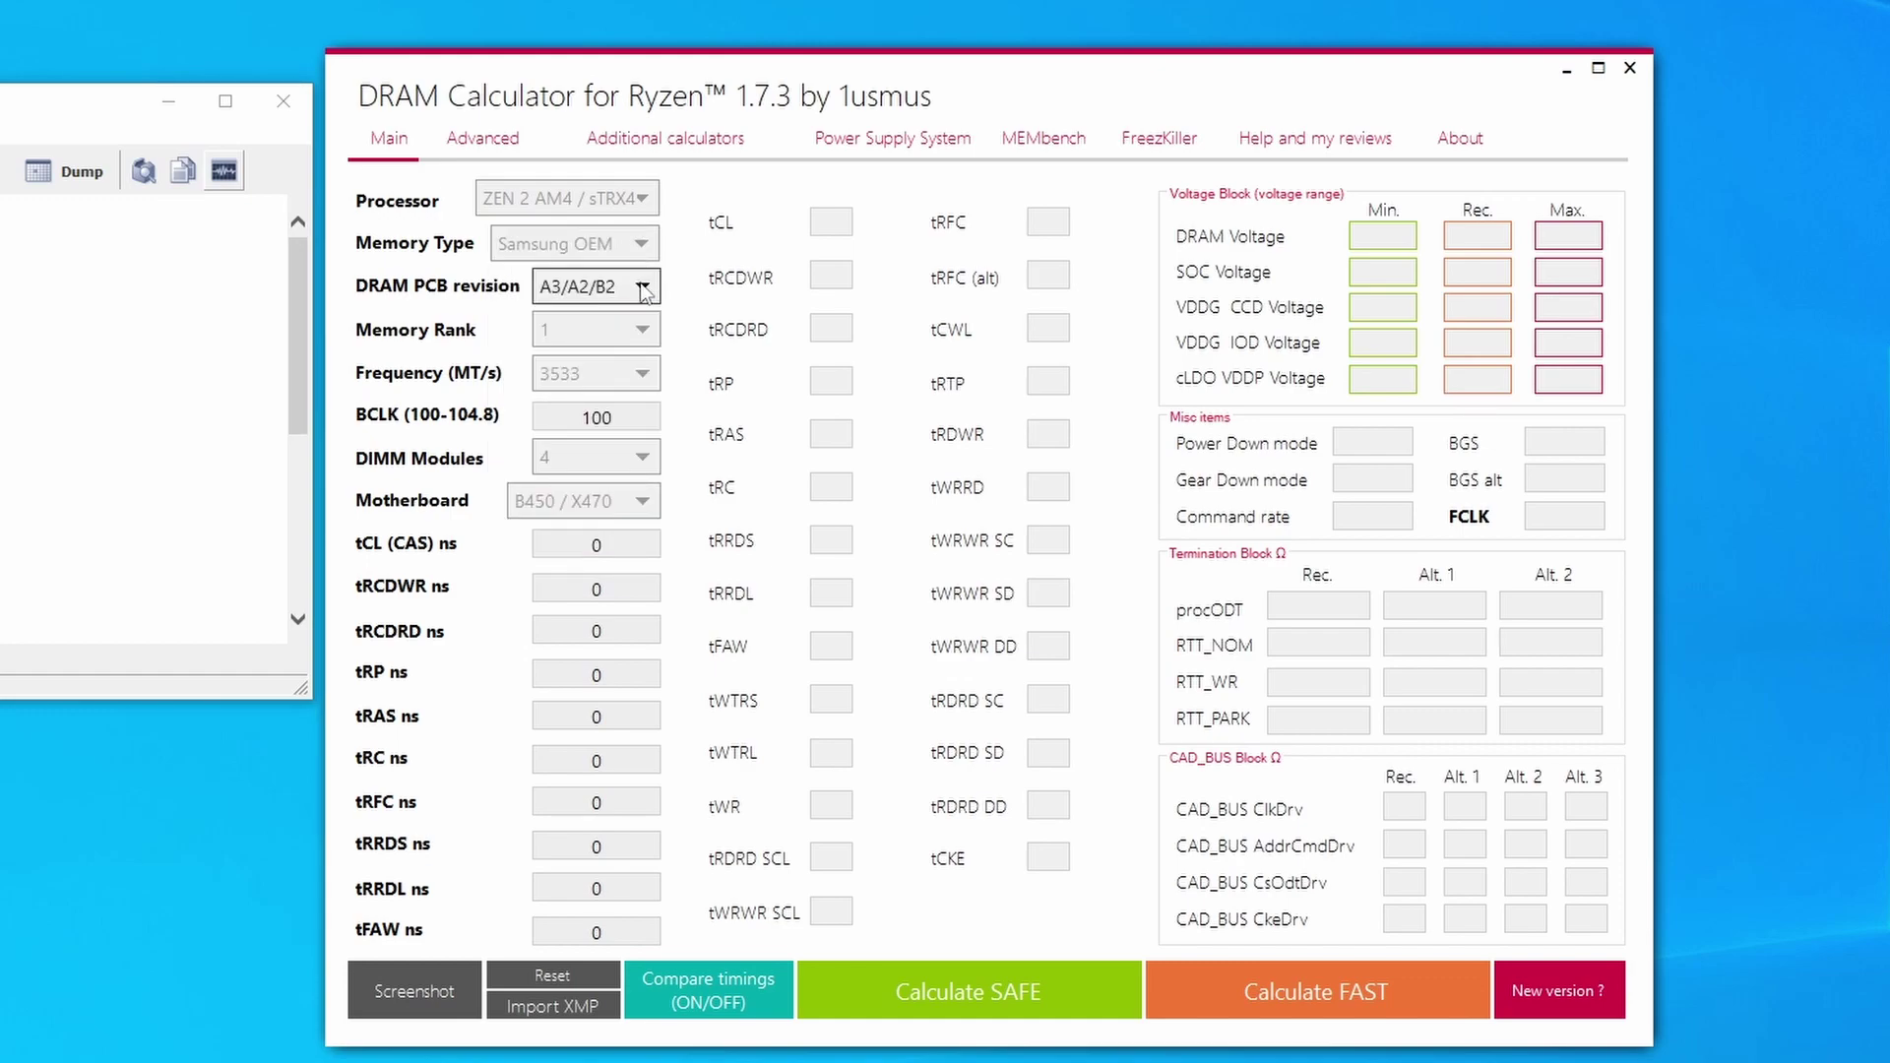
click(643, 286)
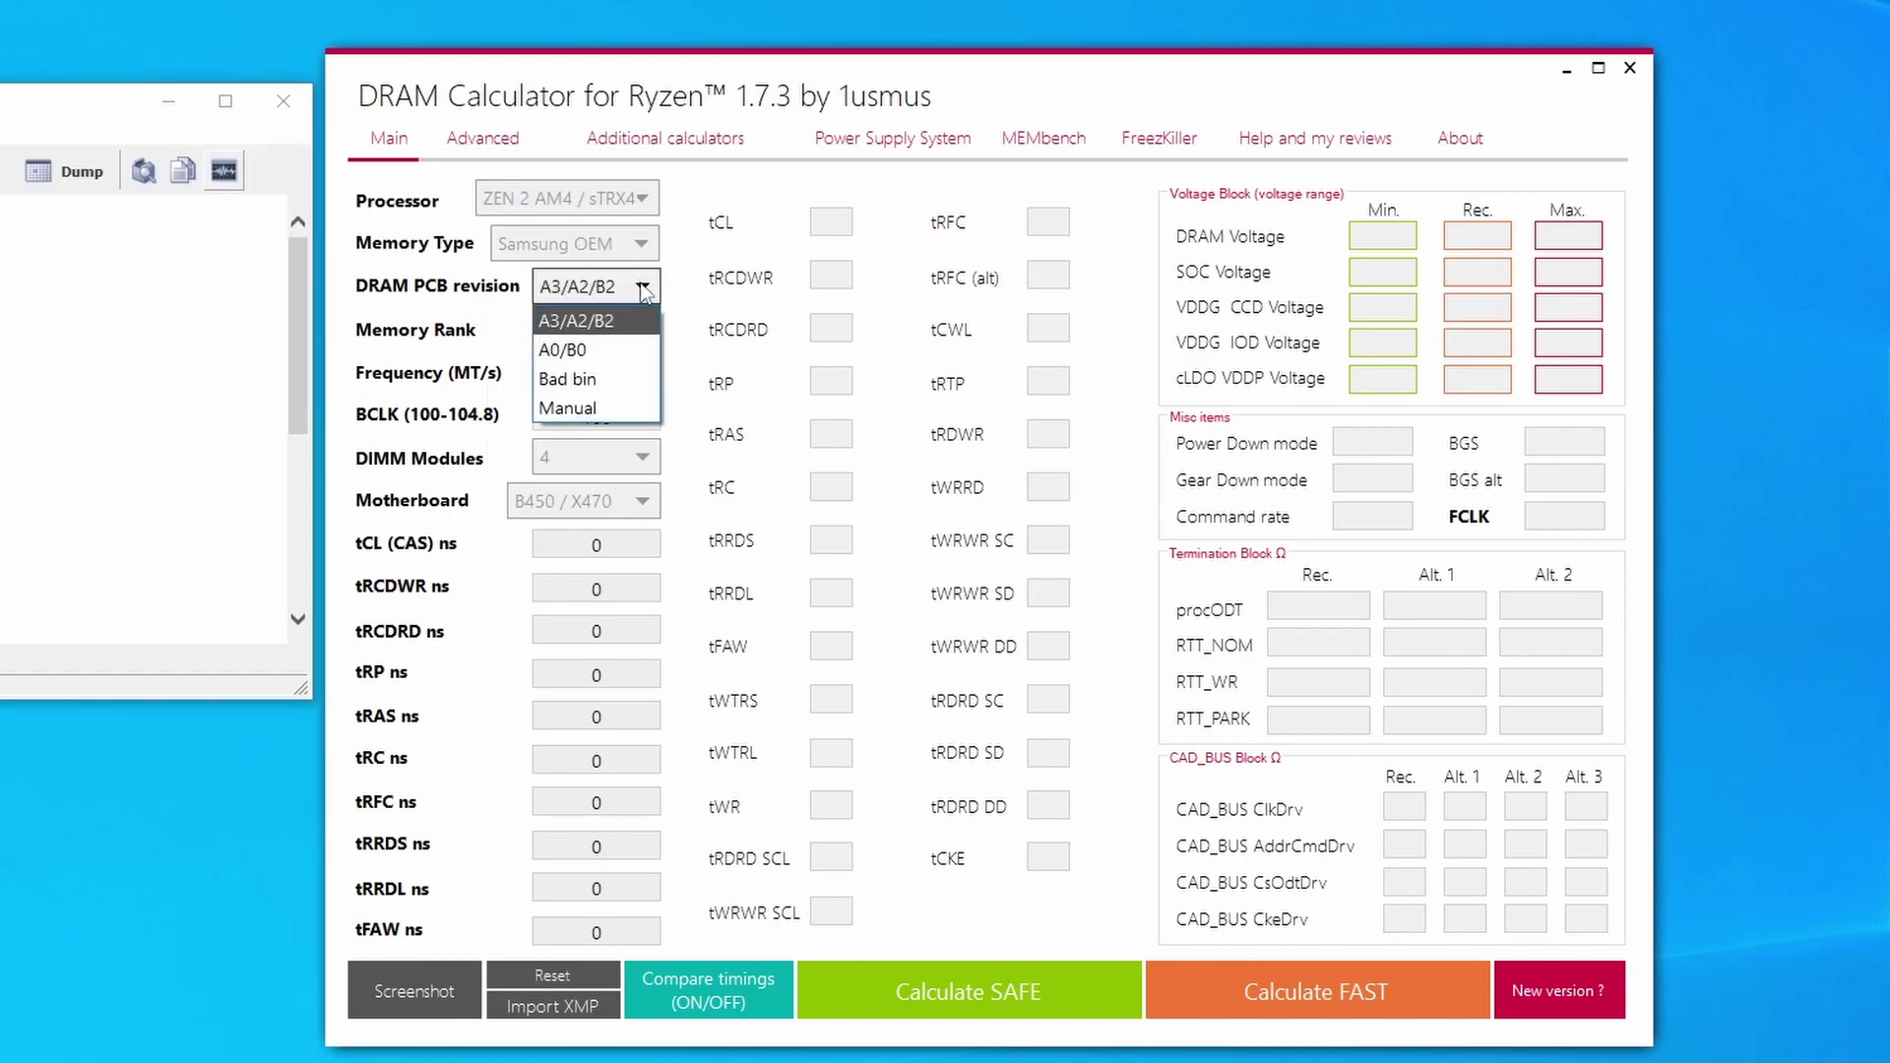
click(643, 287)
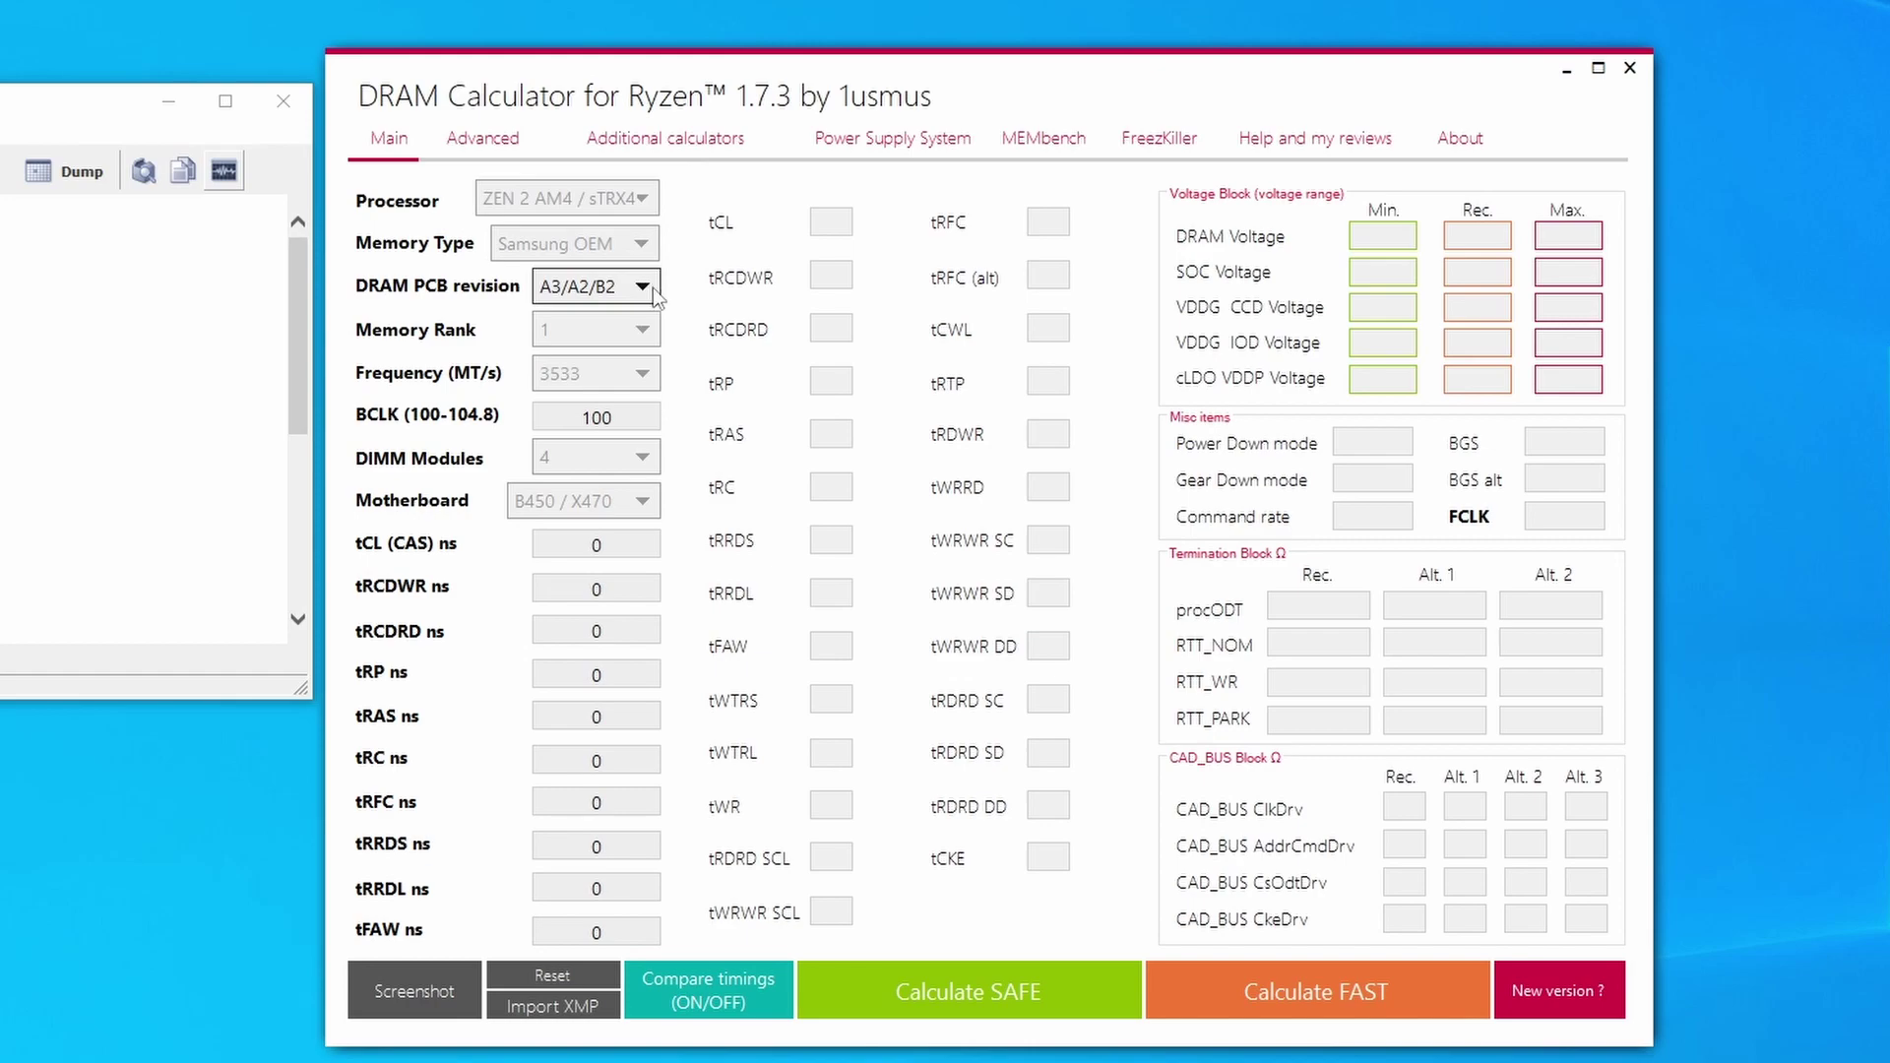
click(645, 332)
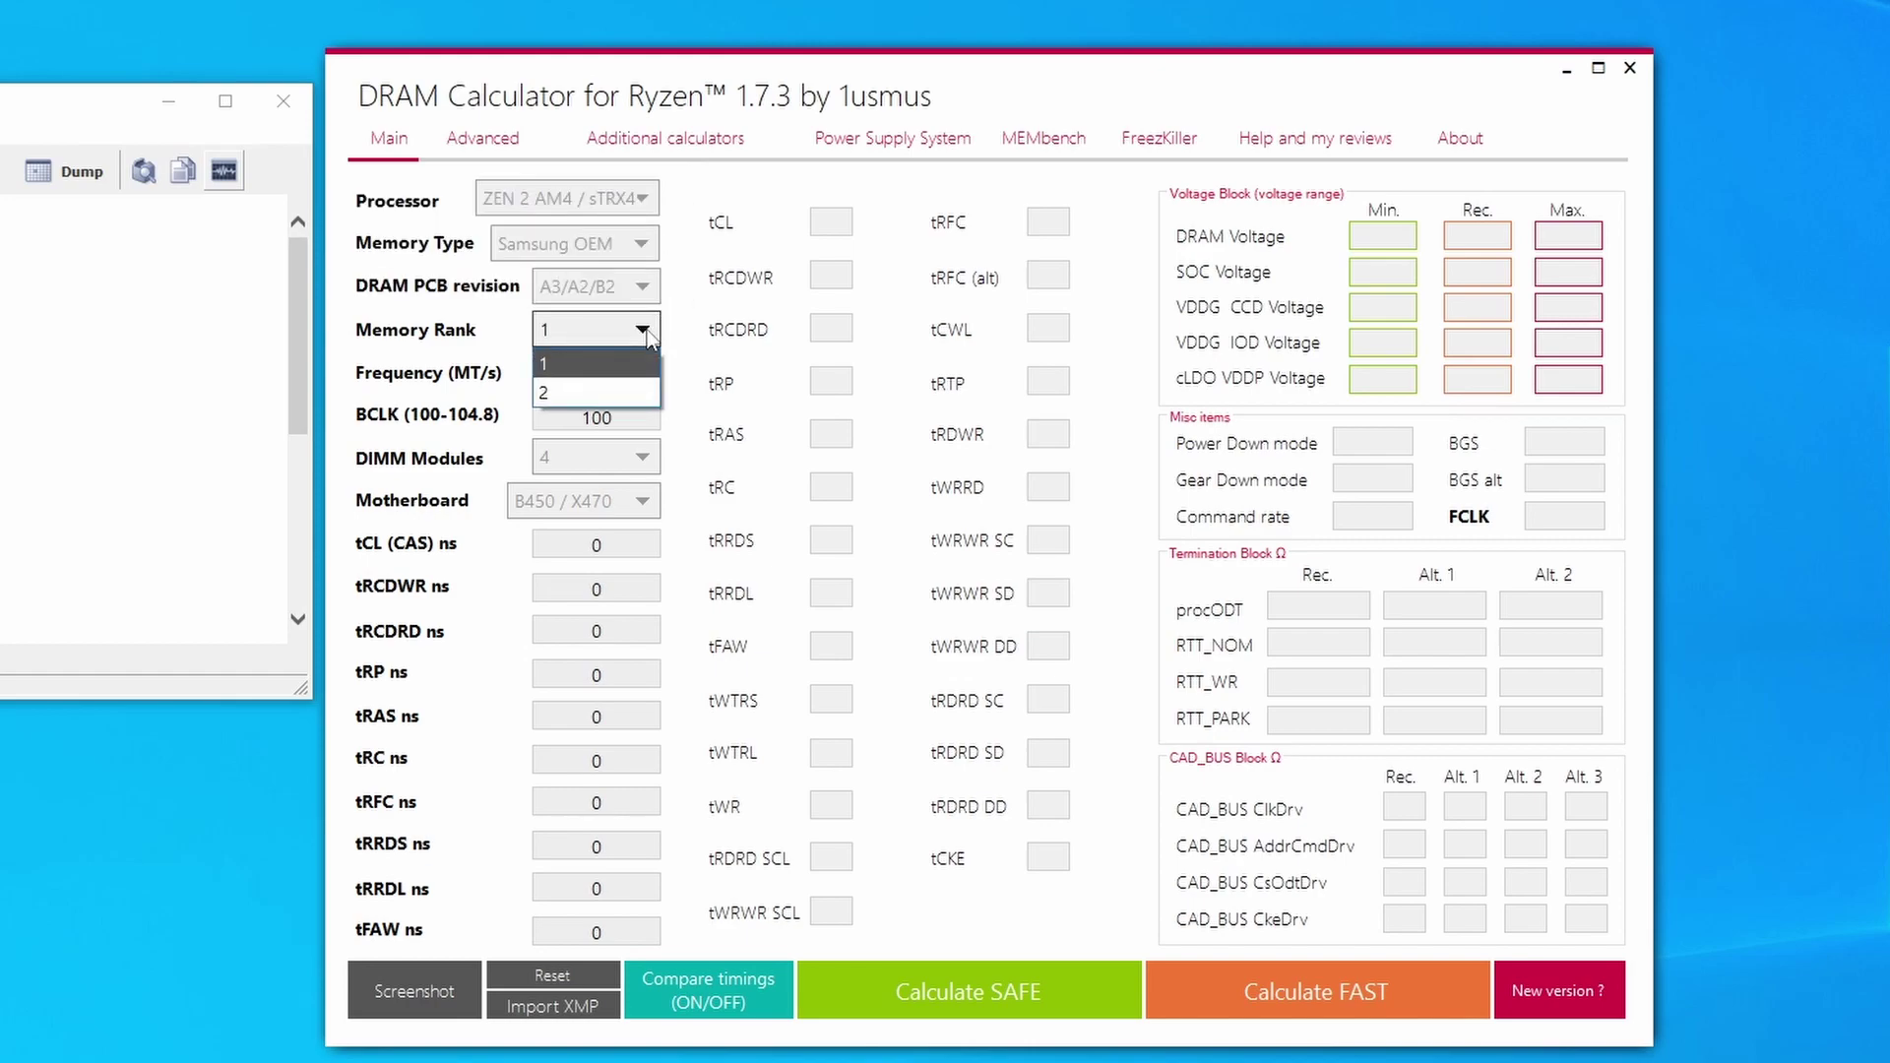
click(647, 335)
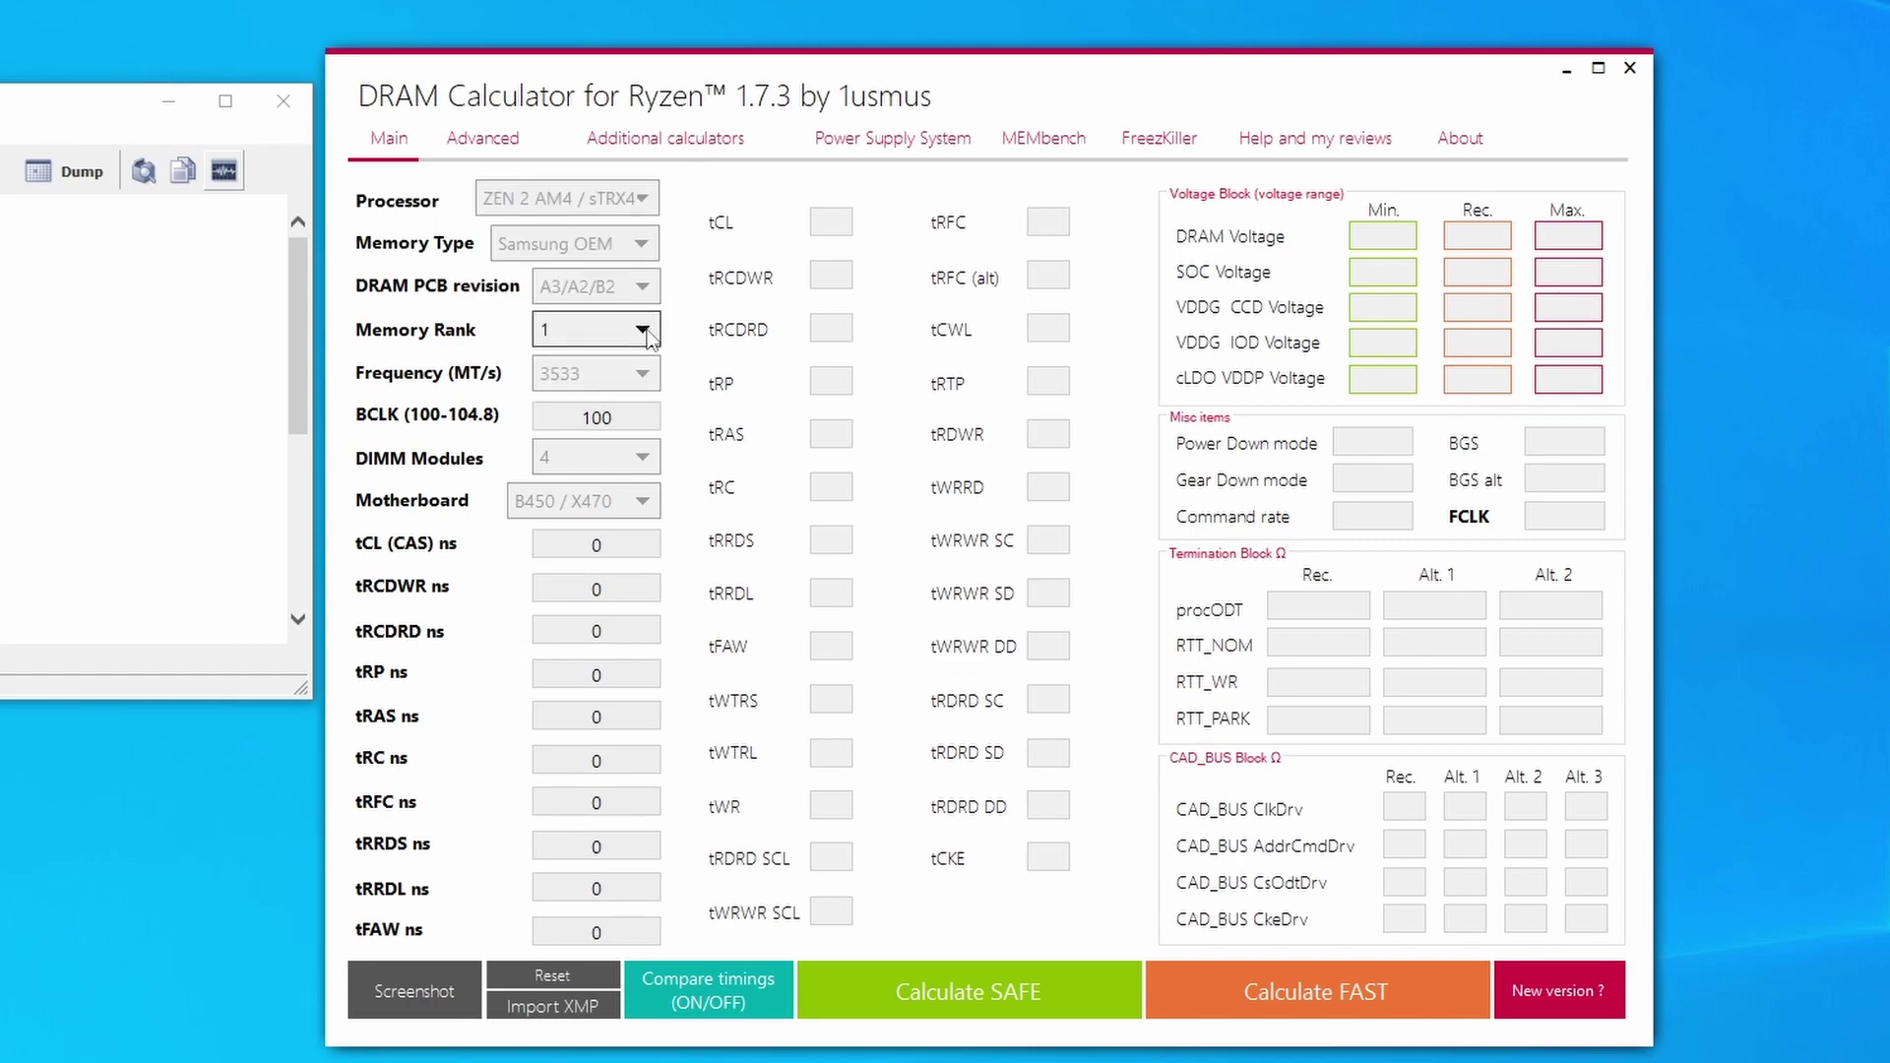
click(634, 380)
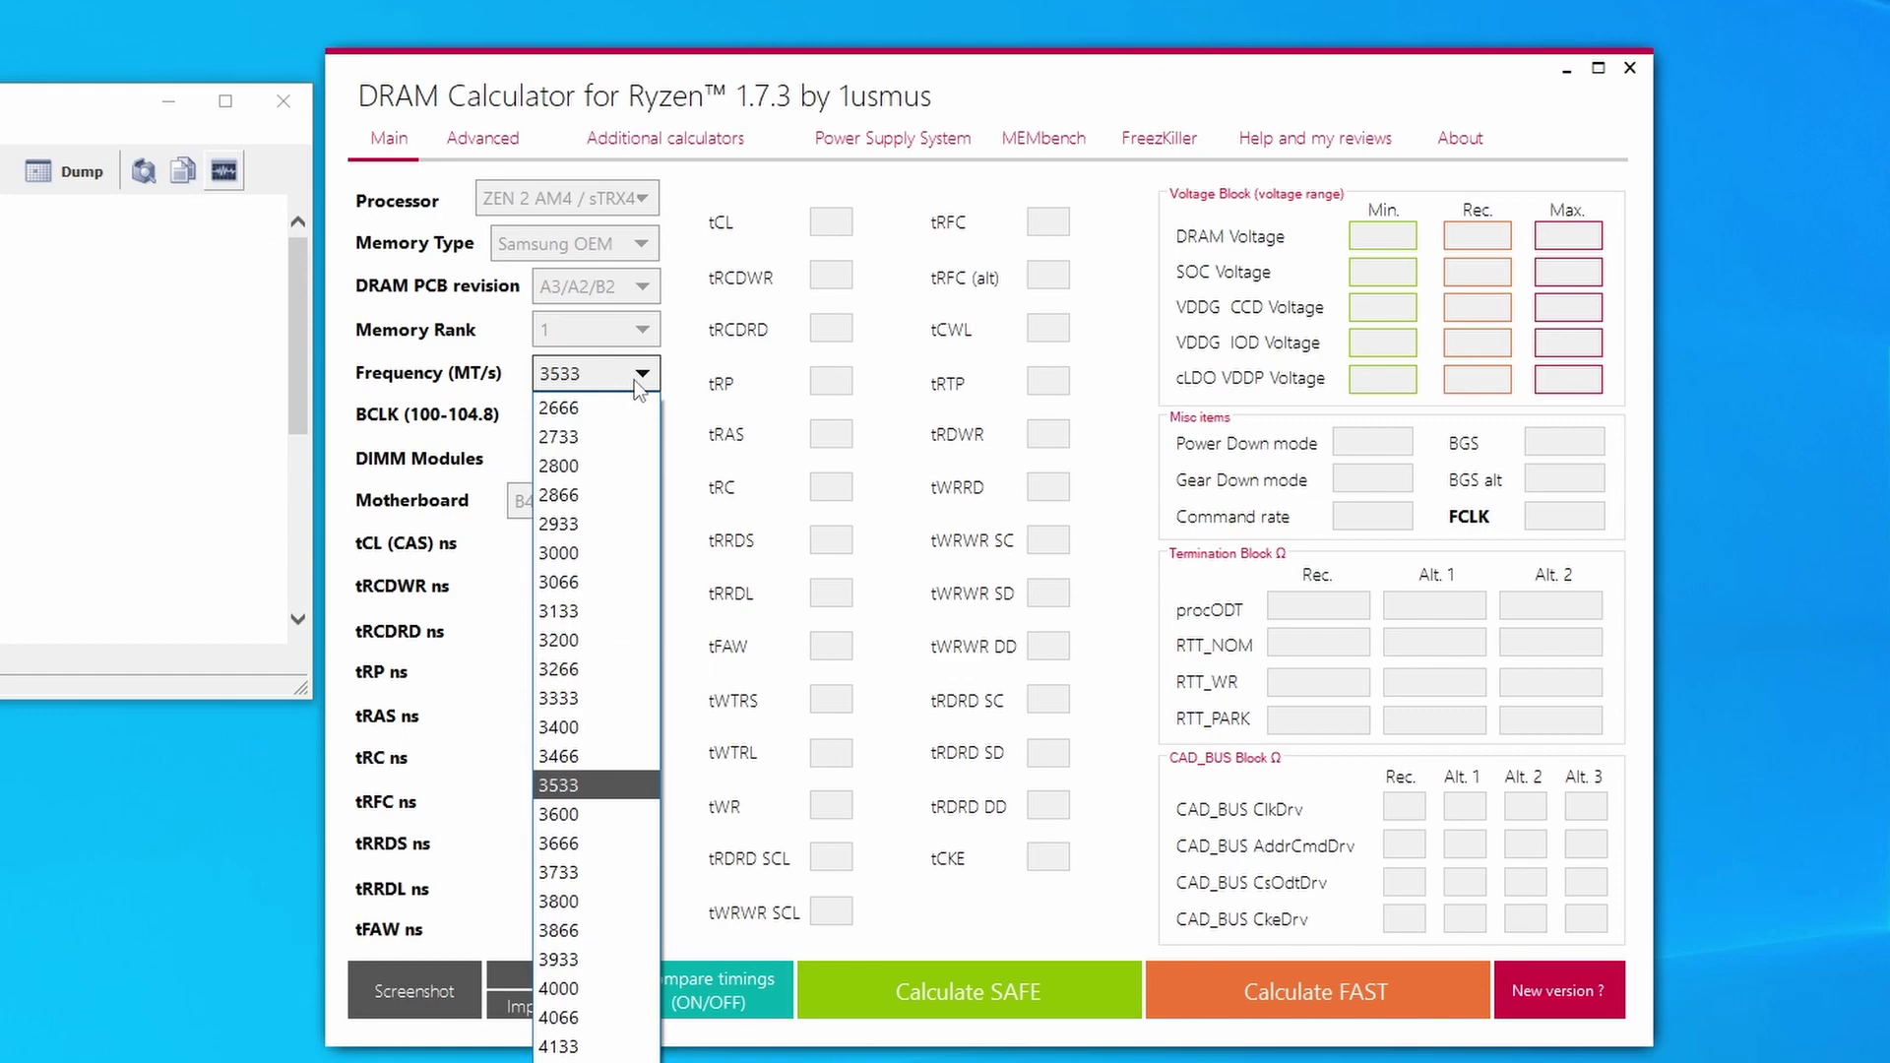
key(Escape)
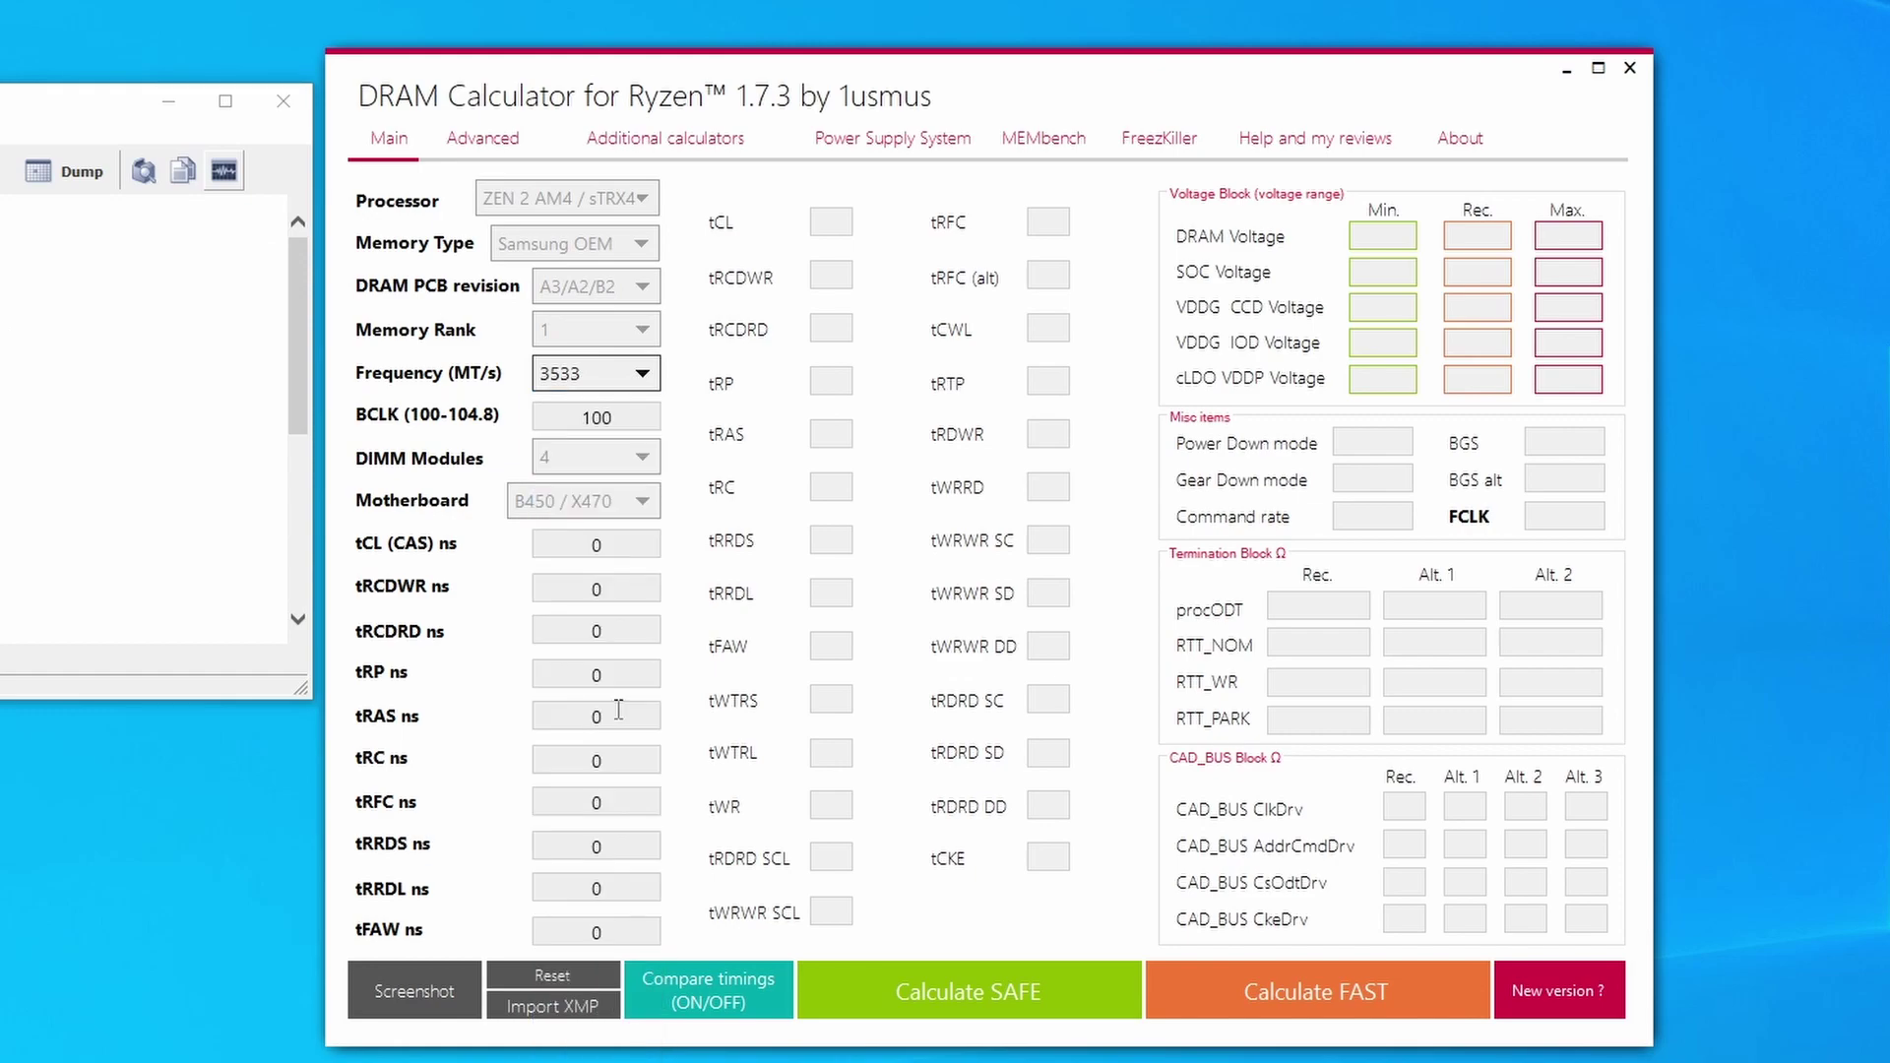
Step: Calculate SAFE timings, then recalculate at 3400 and 3466 MT/s
click(919, 989)
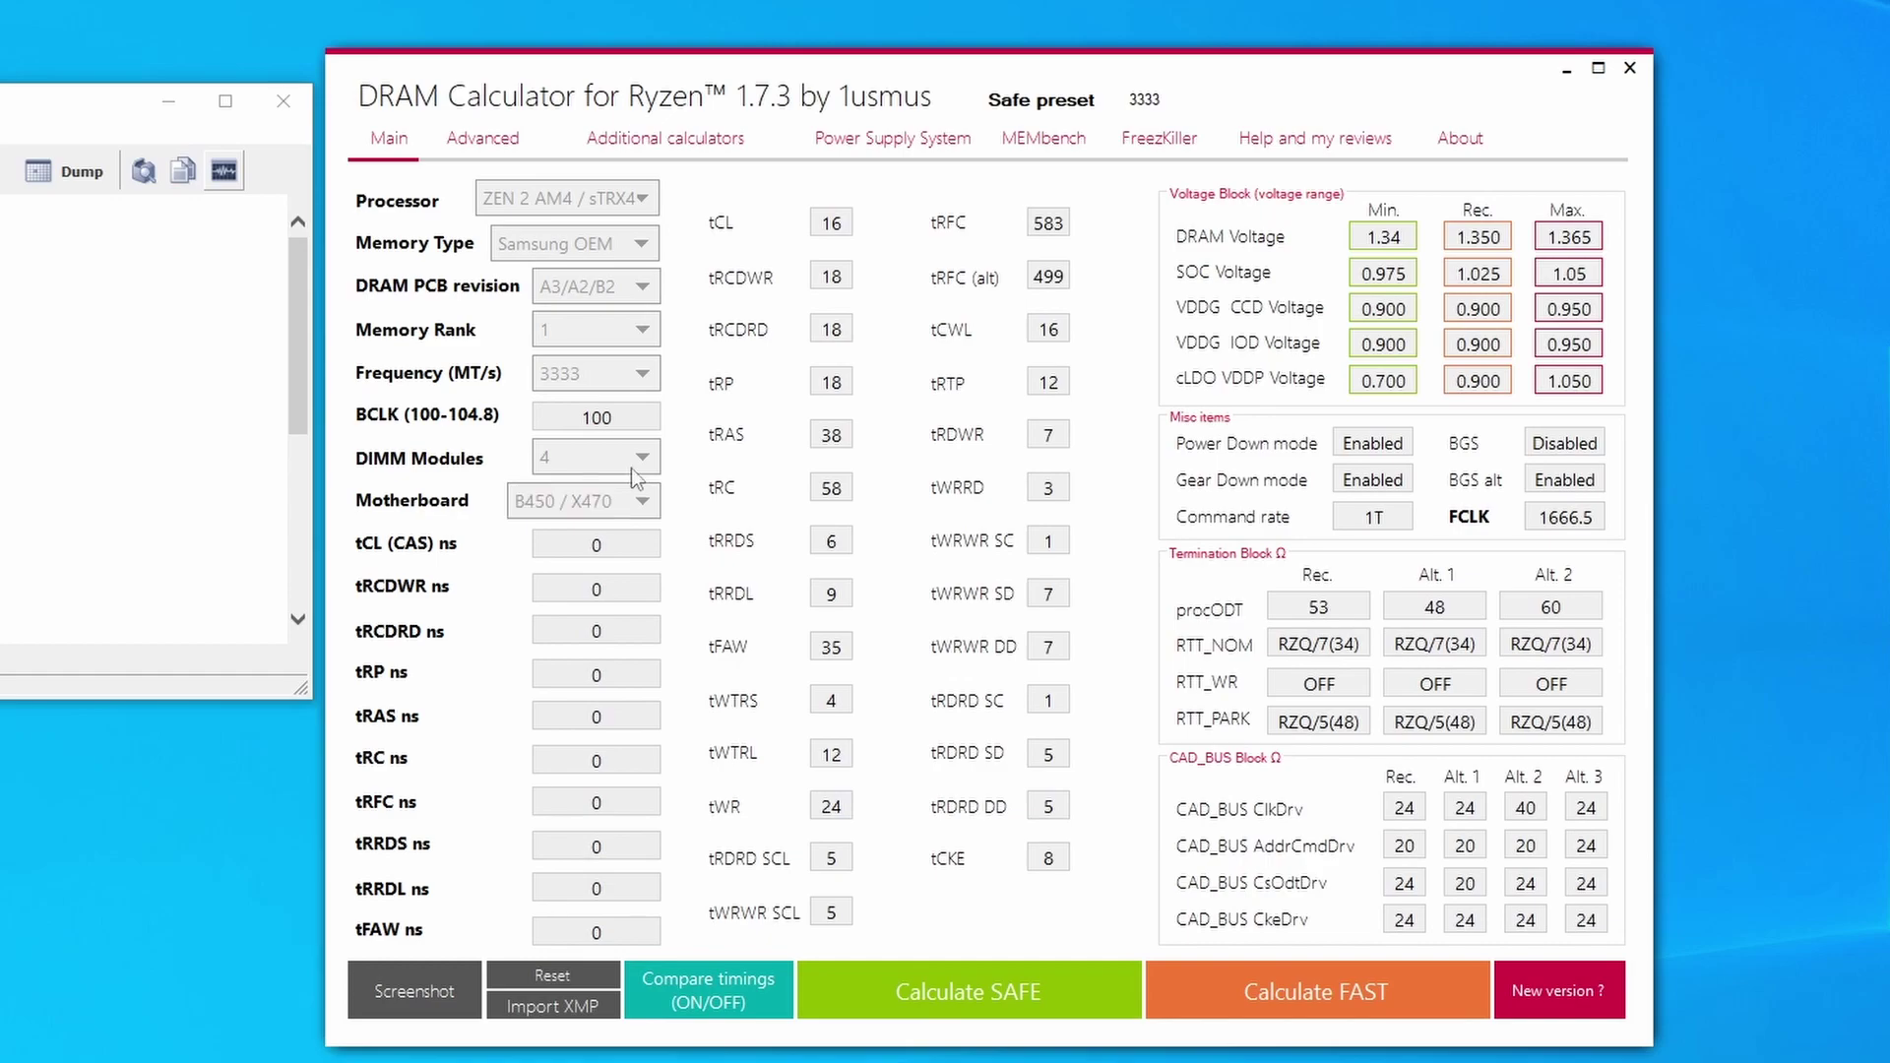
click(635, 374)
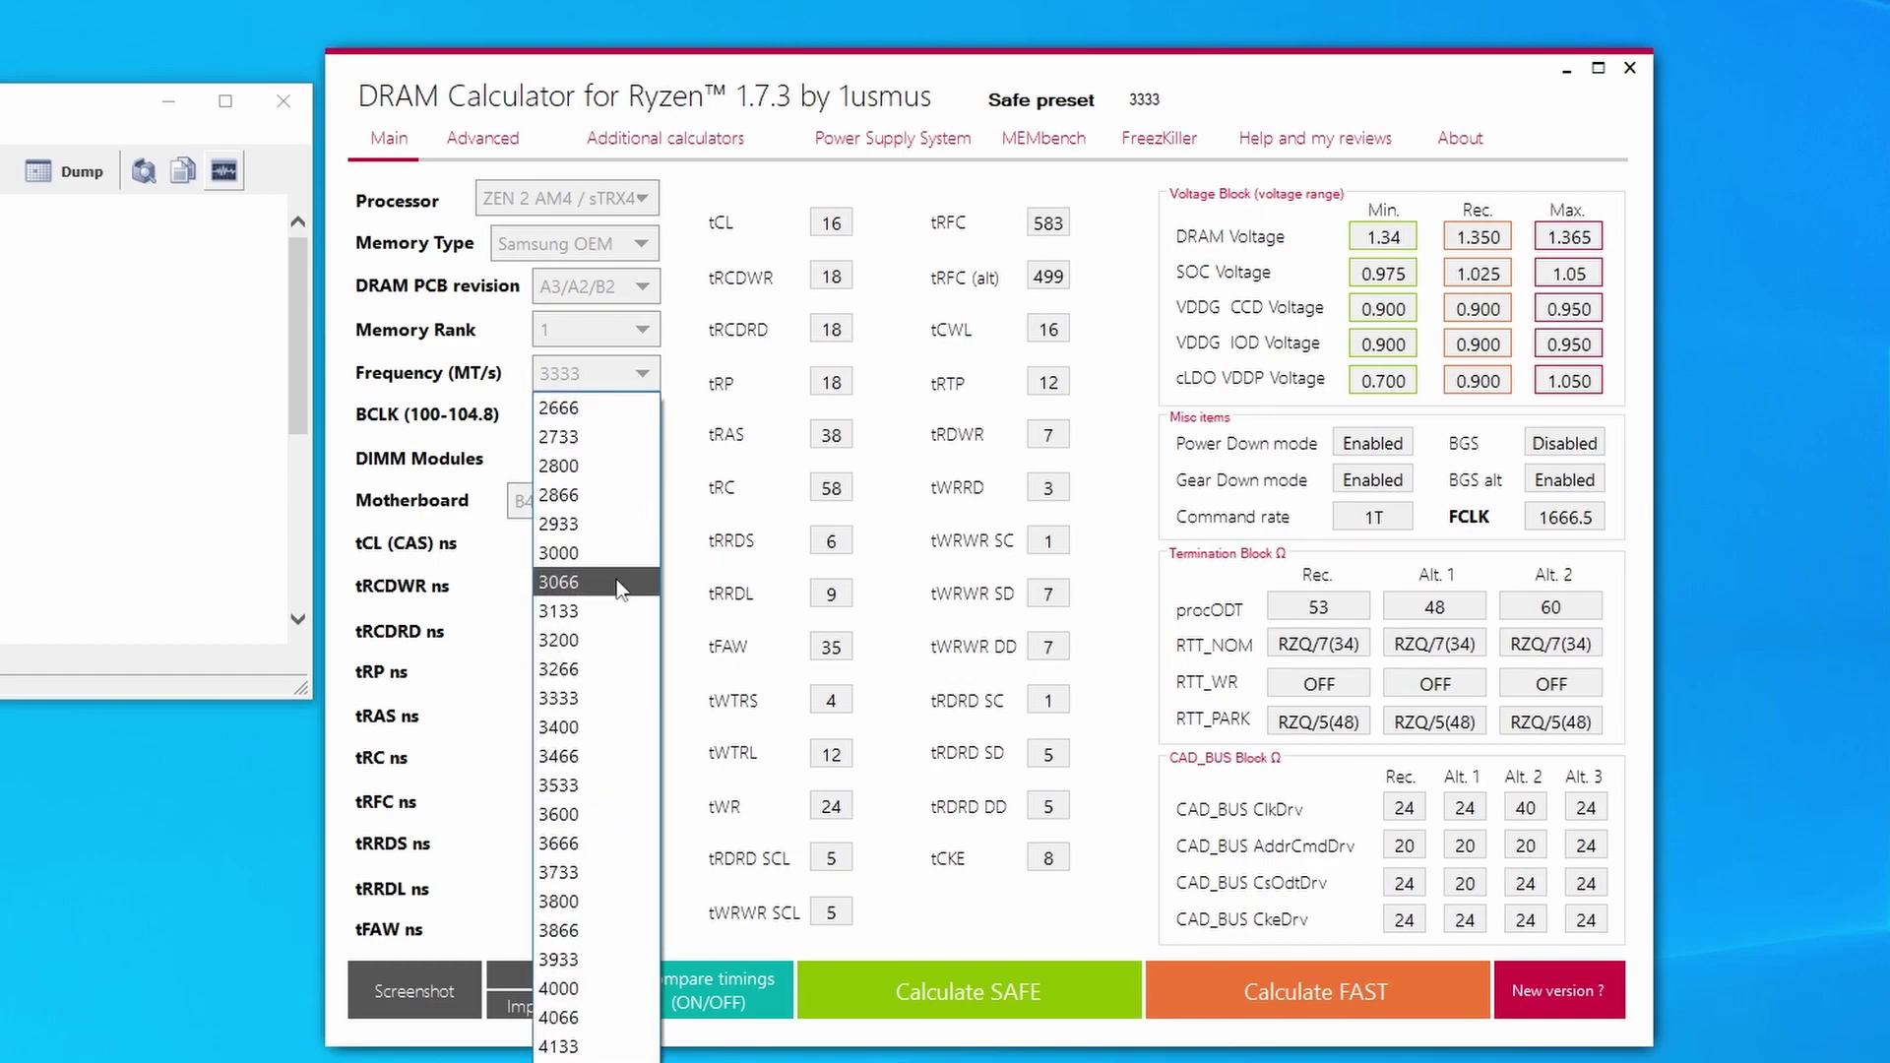
click(596, 727)
click(942, 989)
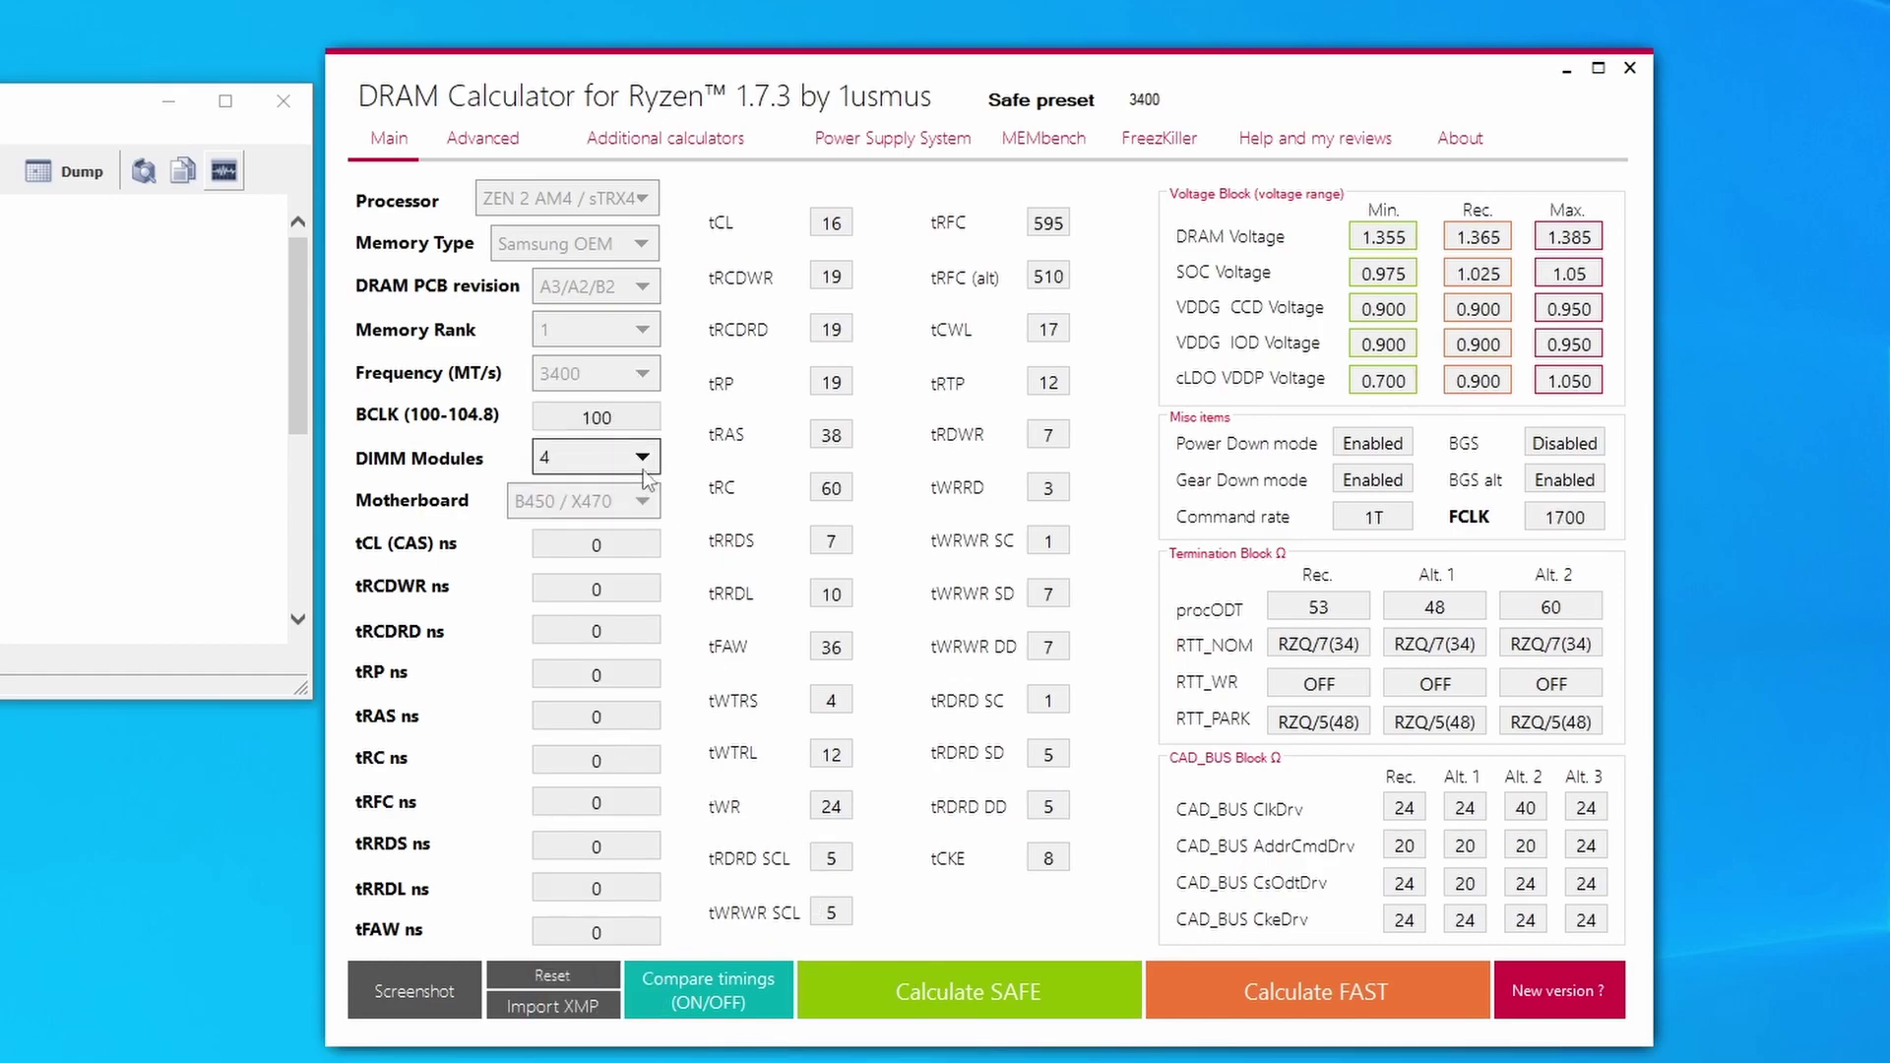
click(640, 379)
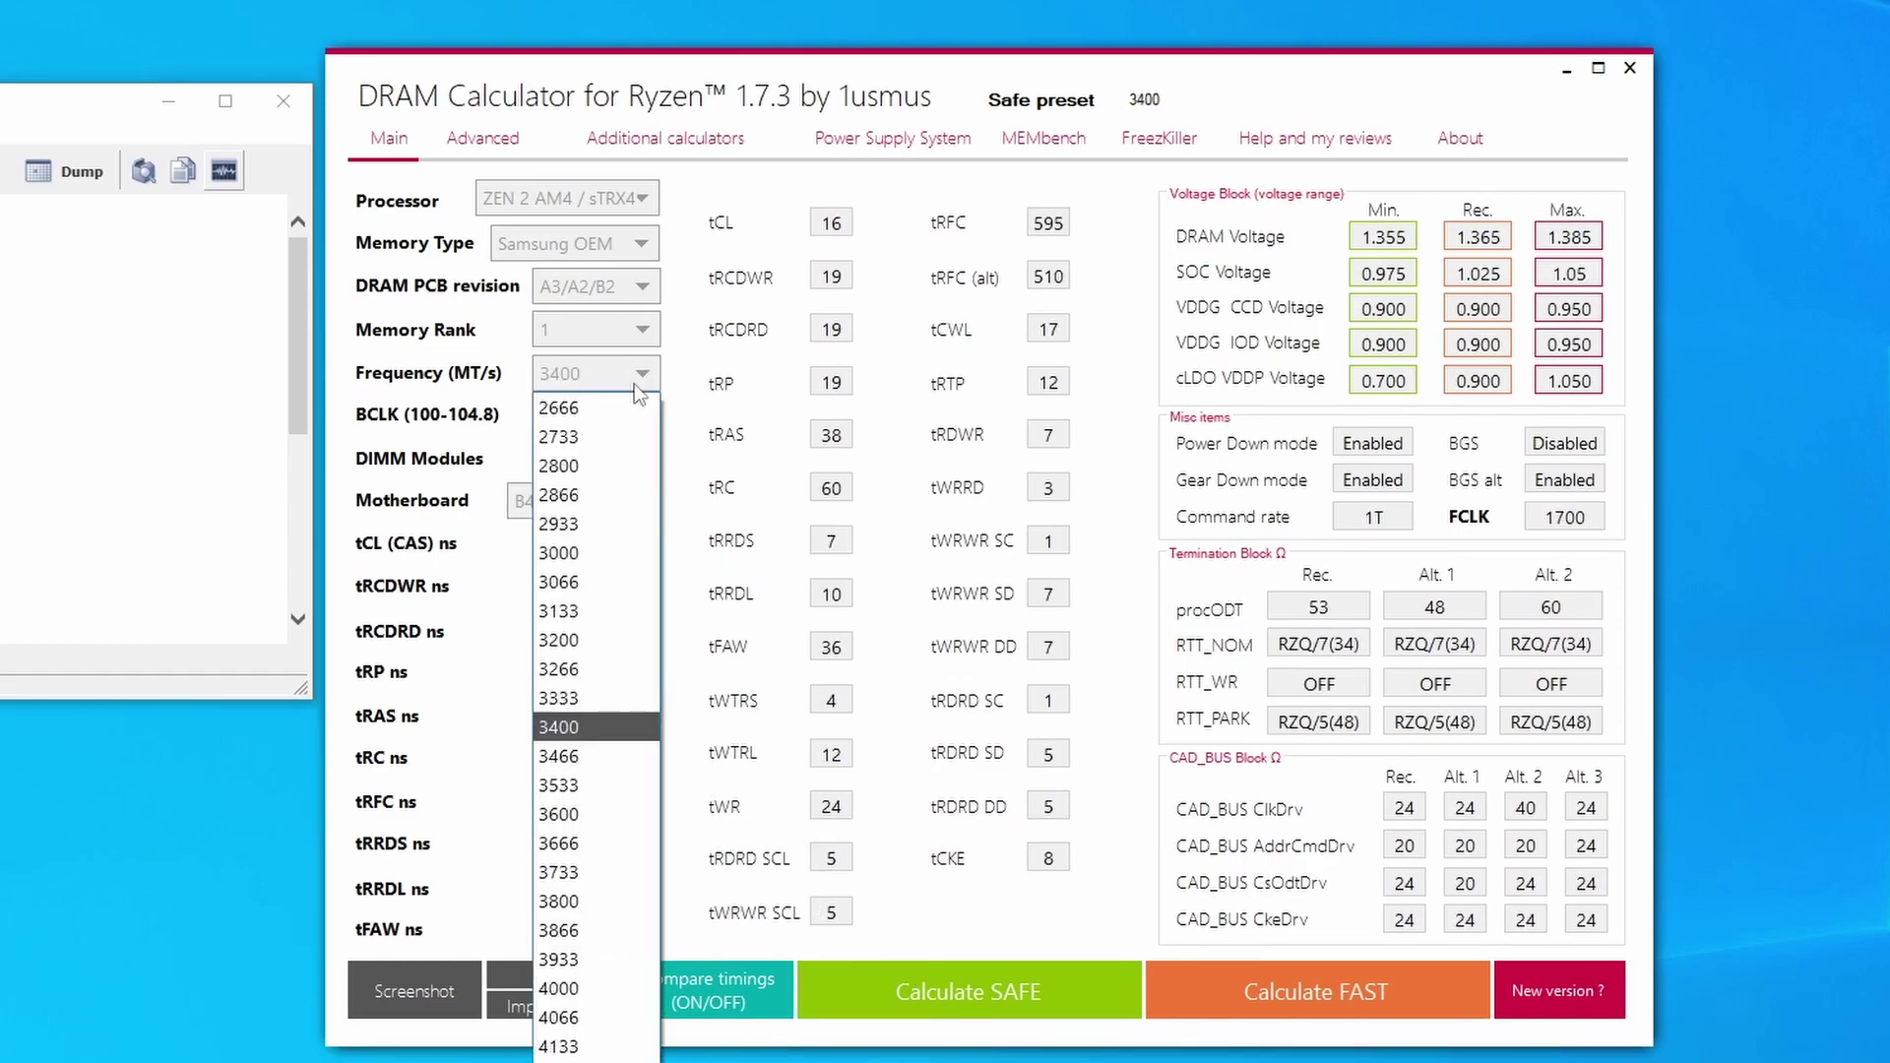
click(600, 756)
click(1002, 982)
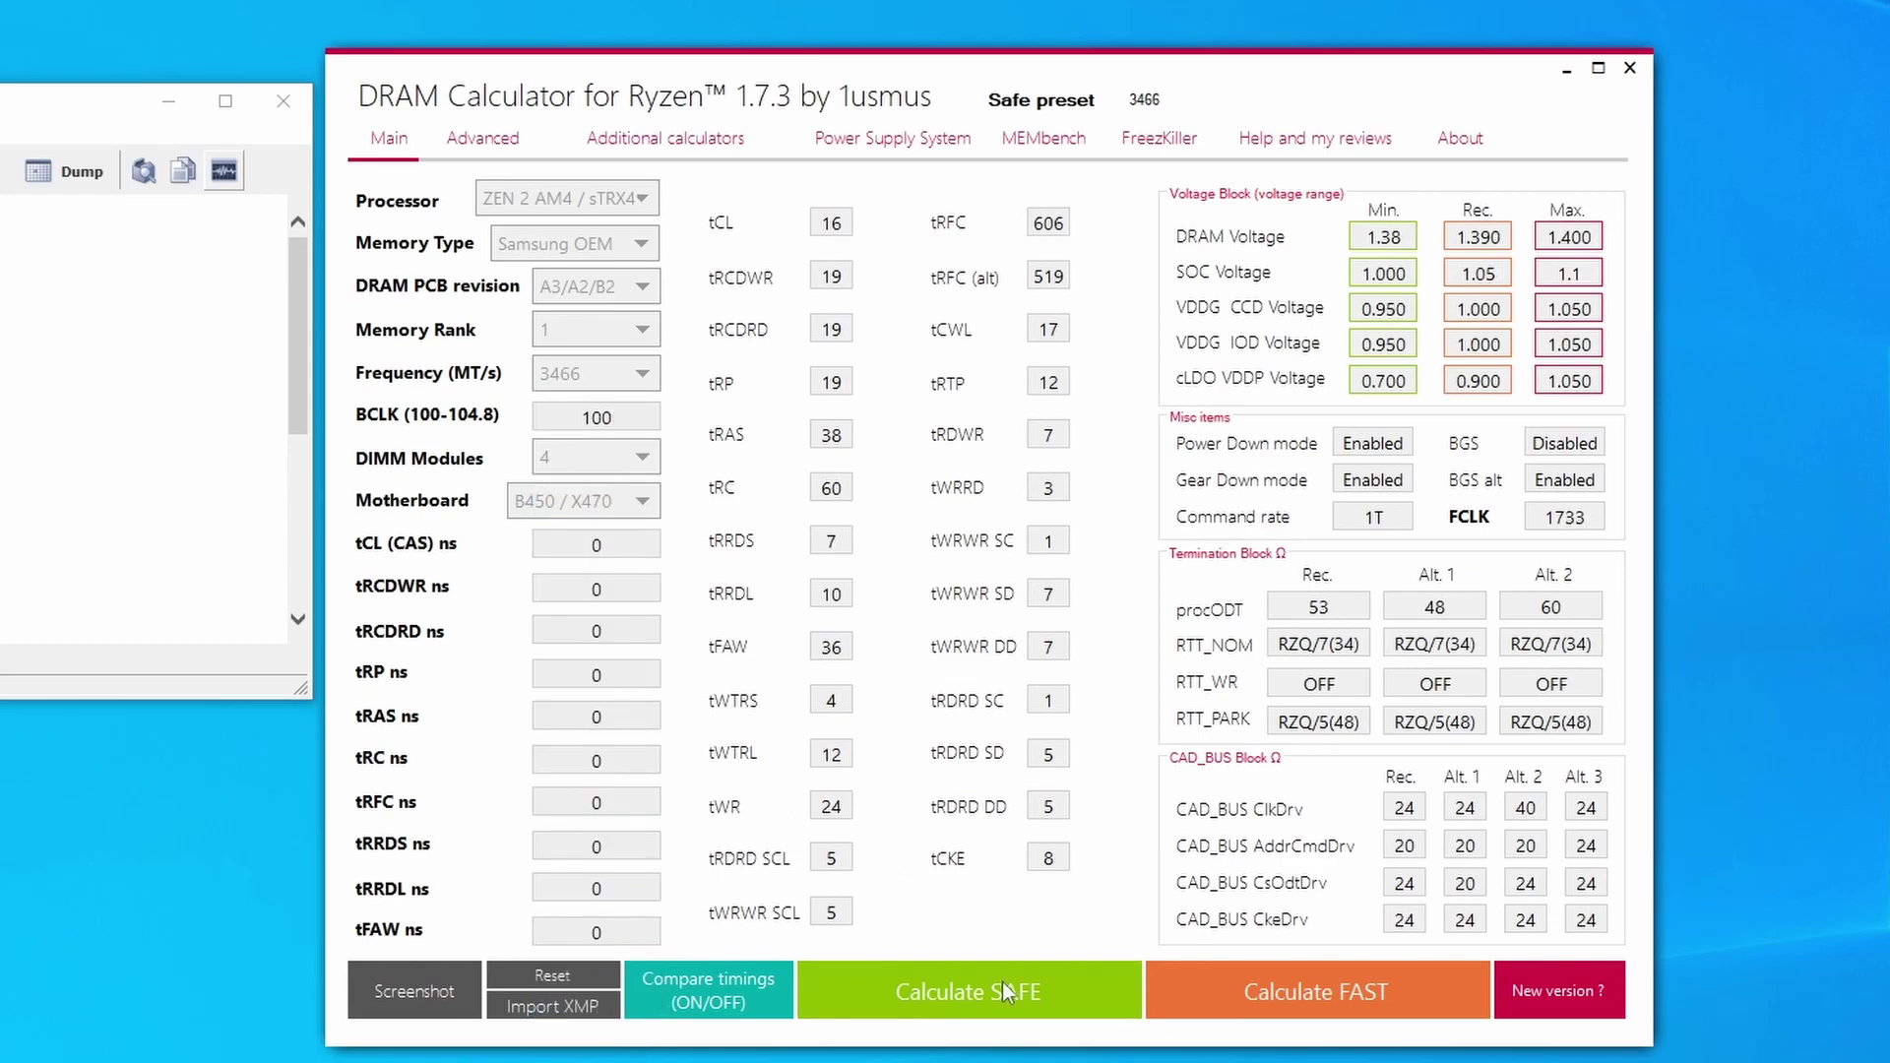
Step: Change the DIMM module count and retry 3533 MT/s, dismissing the not-supported error
click(642, 457)
click(630, 490)
click(625, 378)
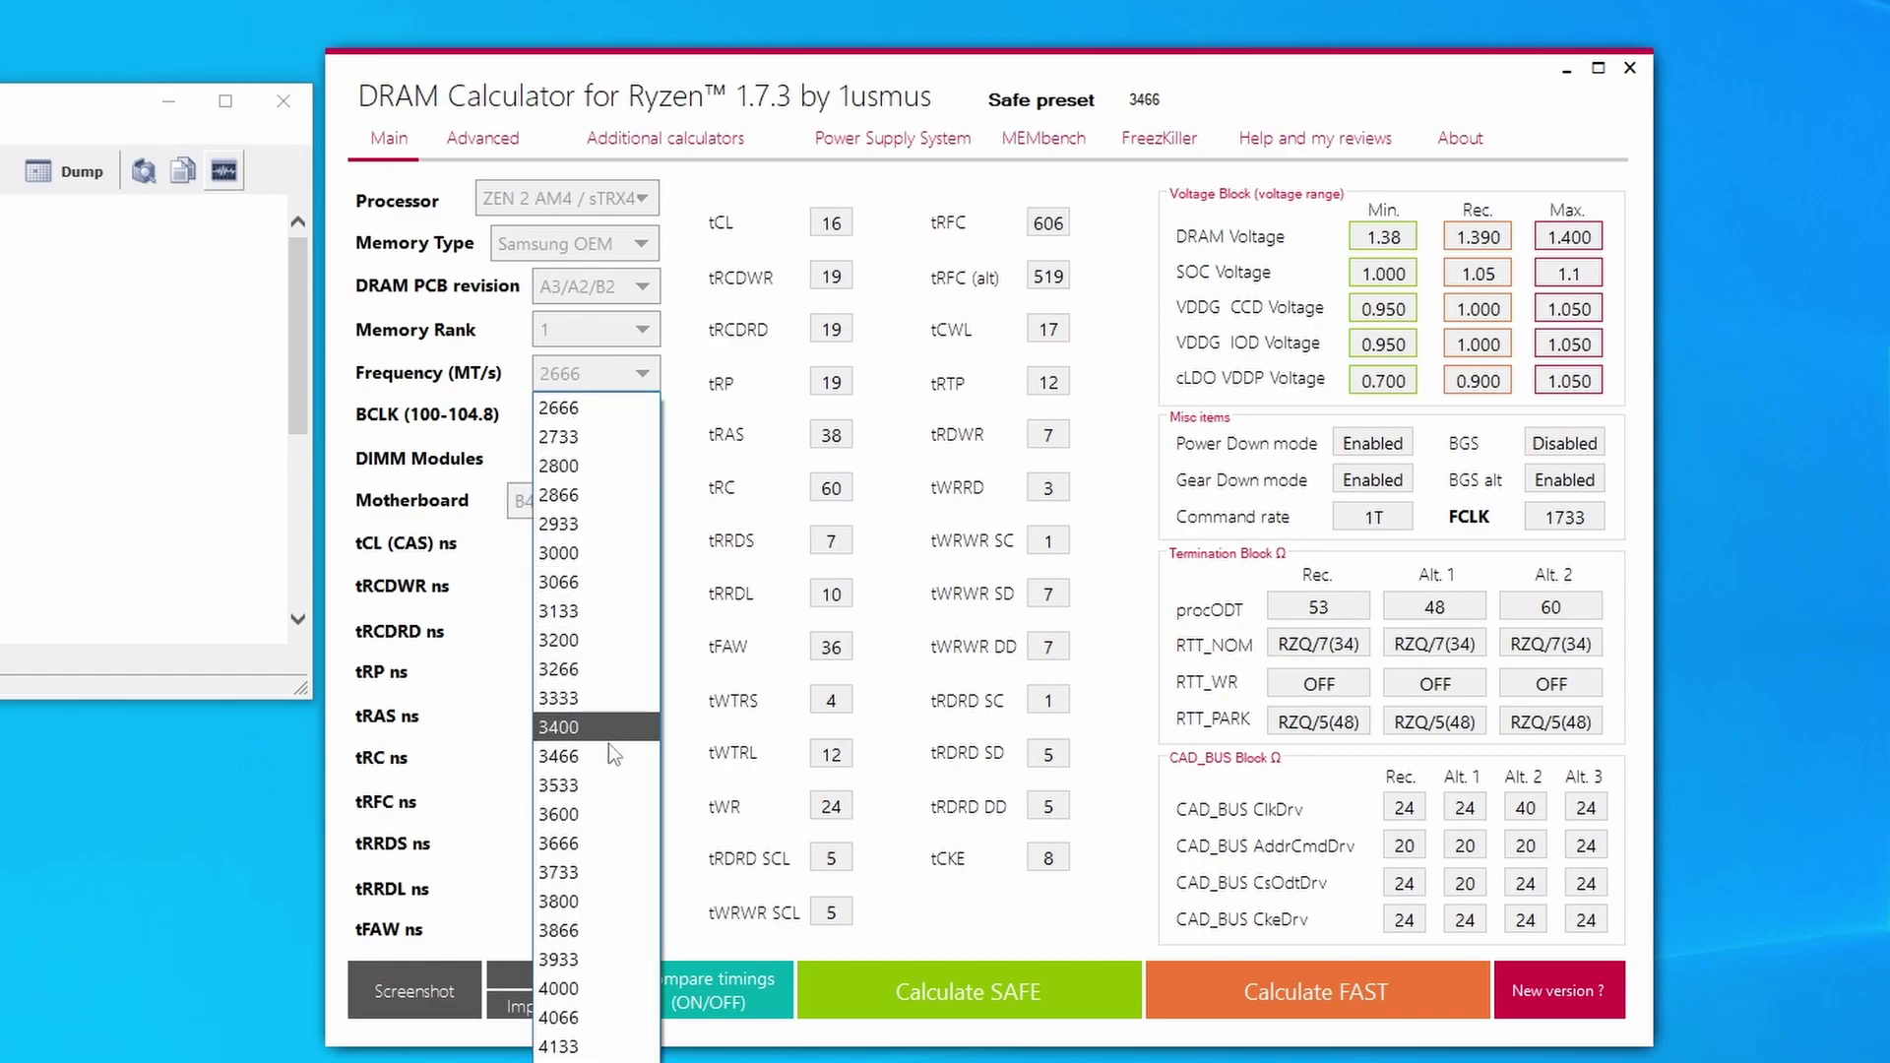
click(609, 750)
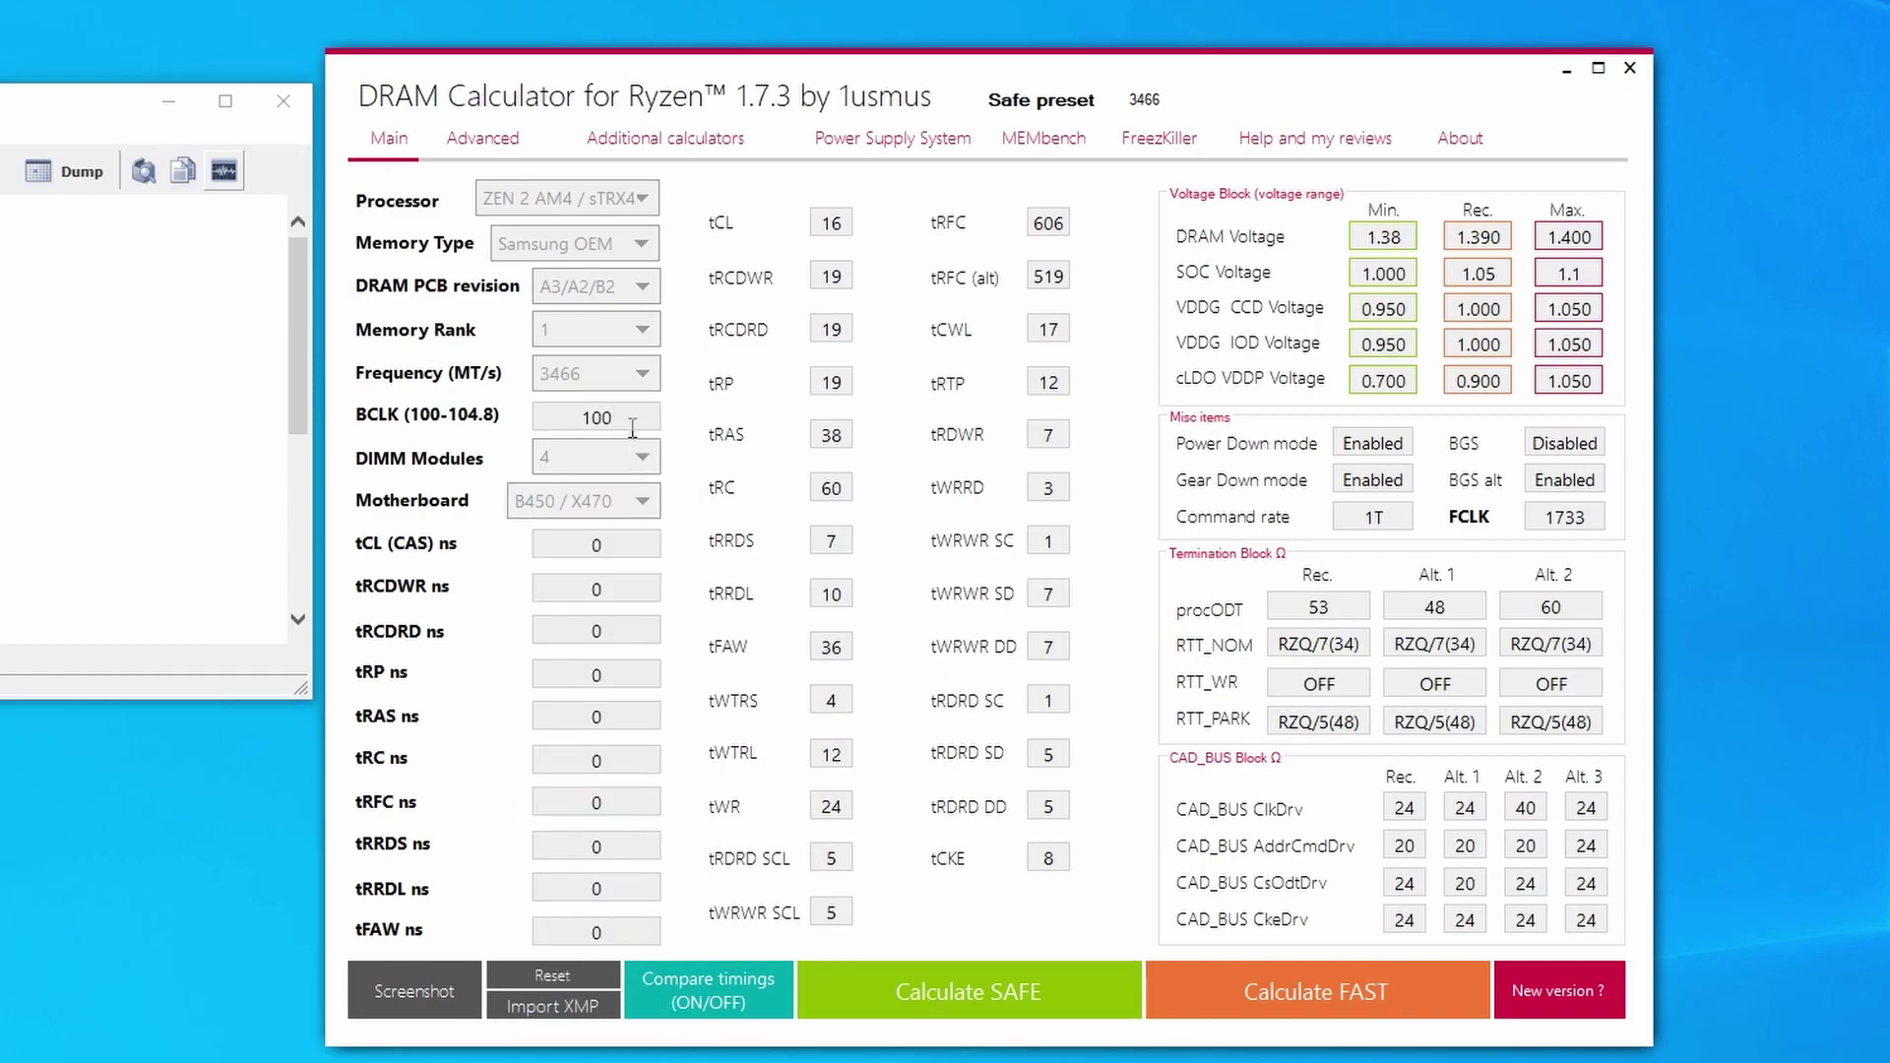
click(634, 375)
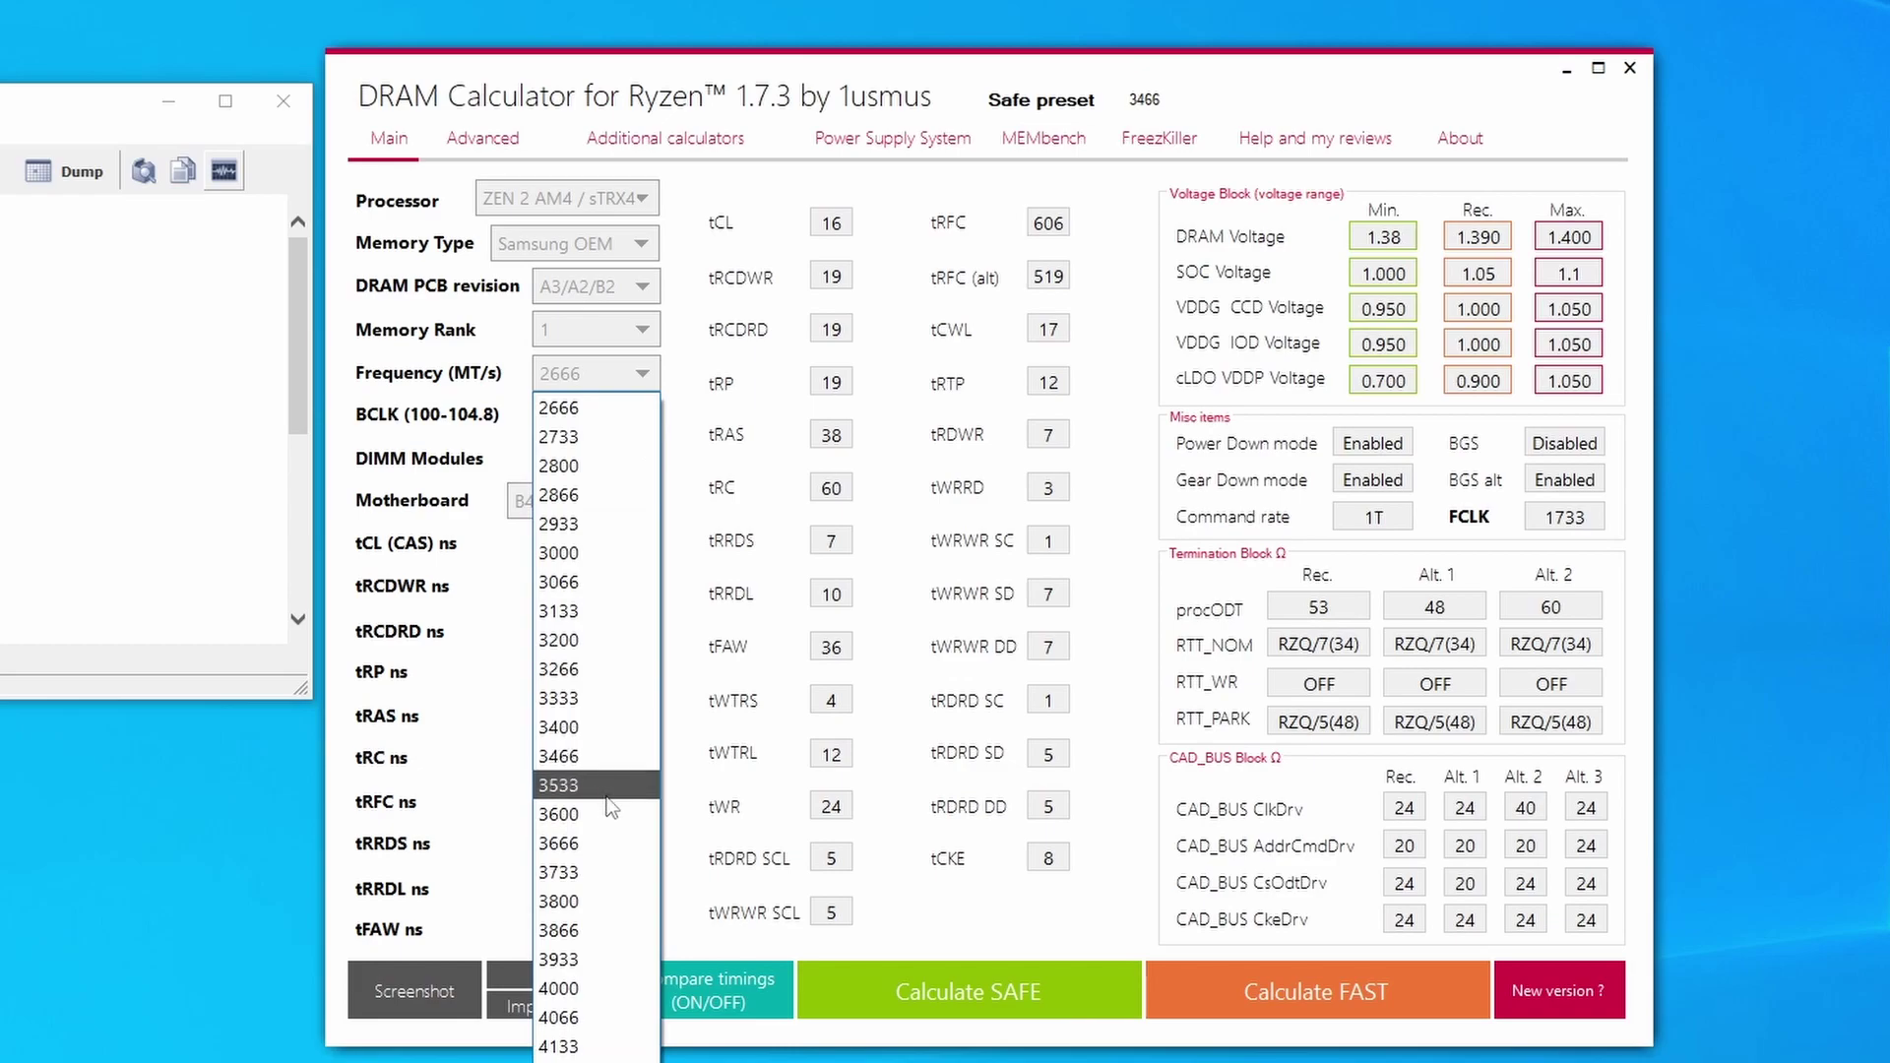
click(603, 784)
click(961, 996)
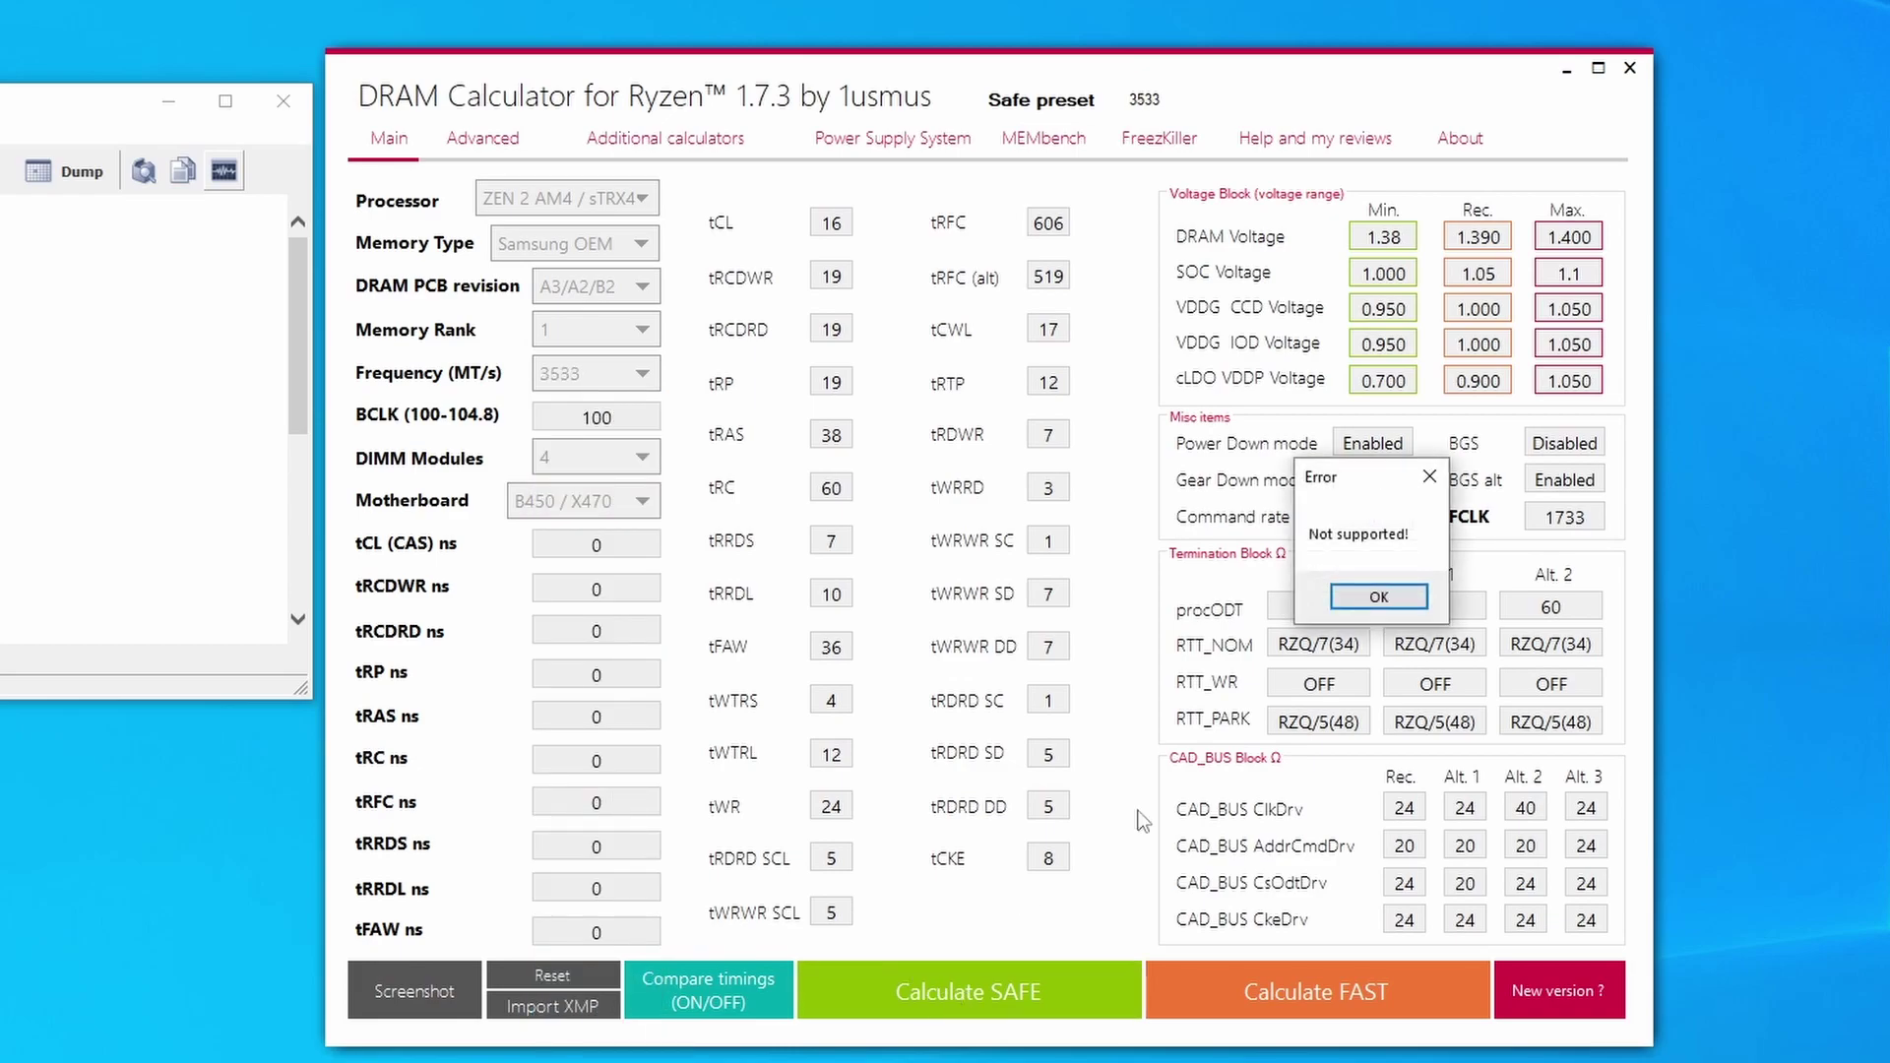
click(1379, 597)
Step: Compare SAFE results at 3400 and 3466 MT/s, settling back on 3400
click(630, 375)
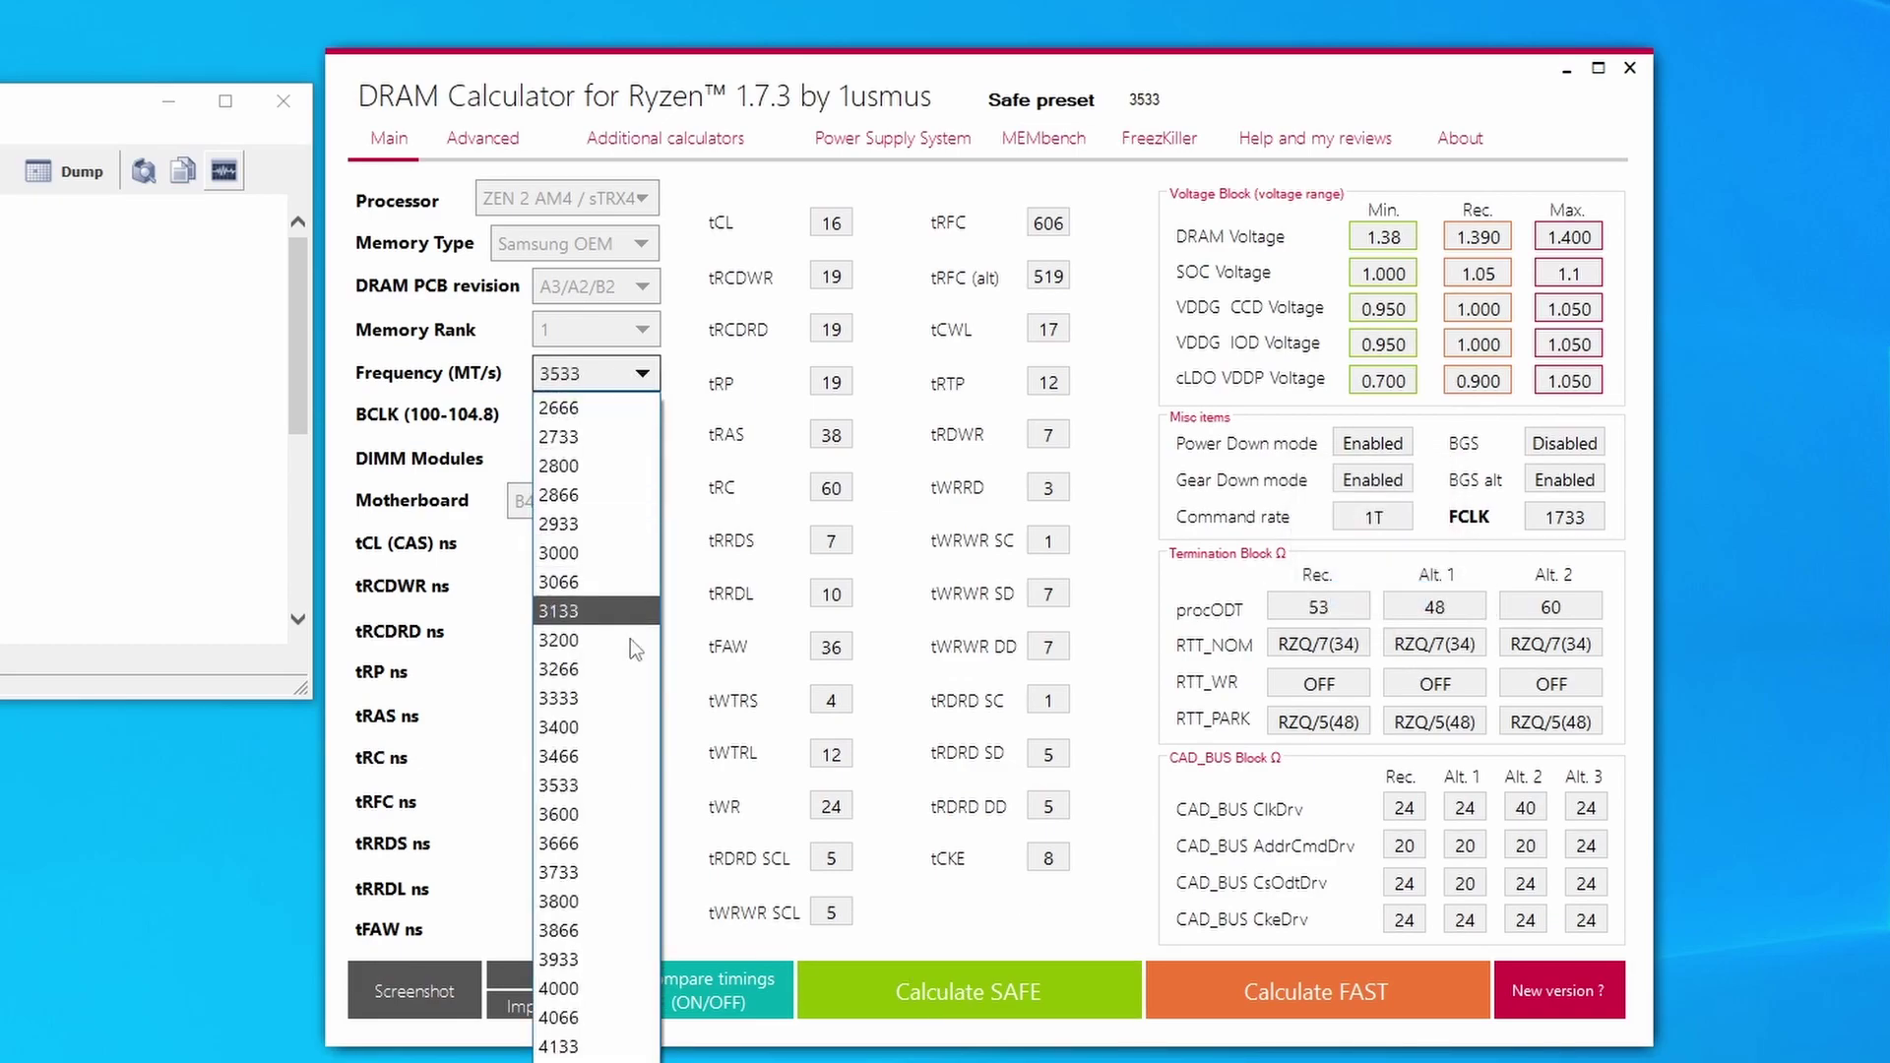
click(620, 729)
click(998, 996)
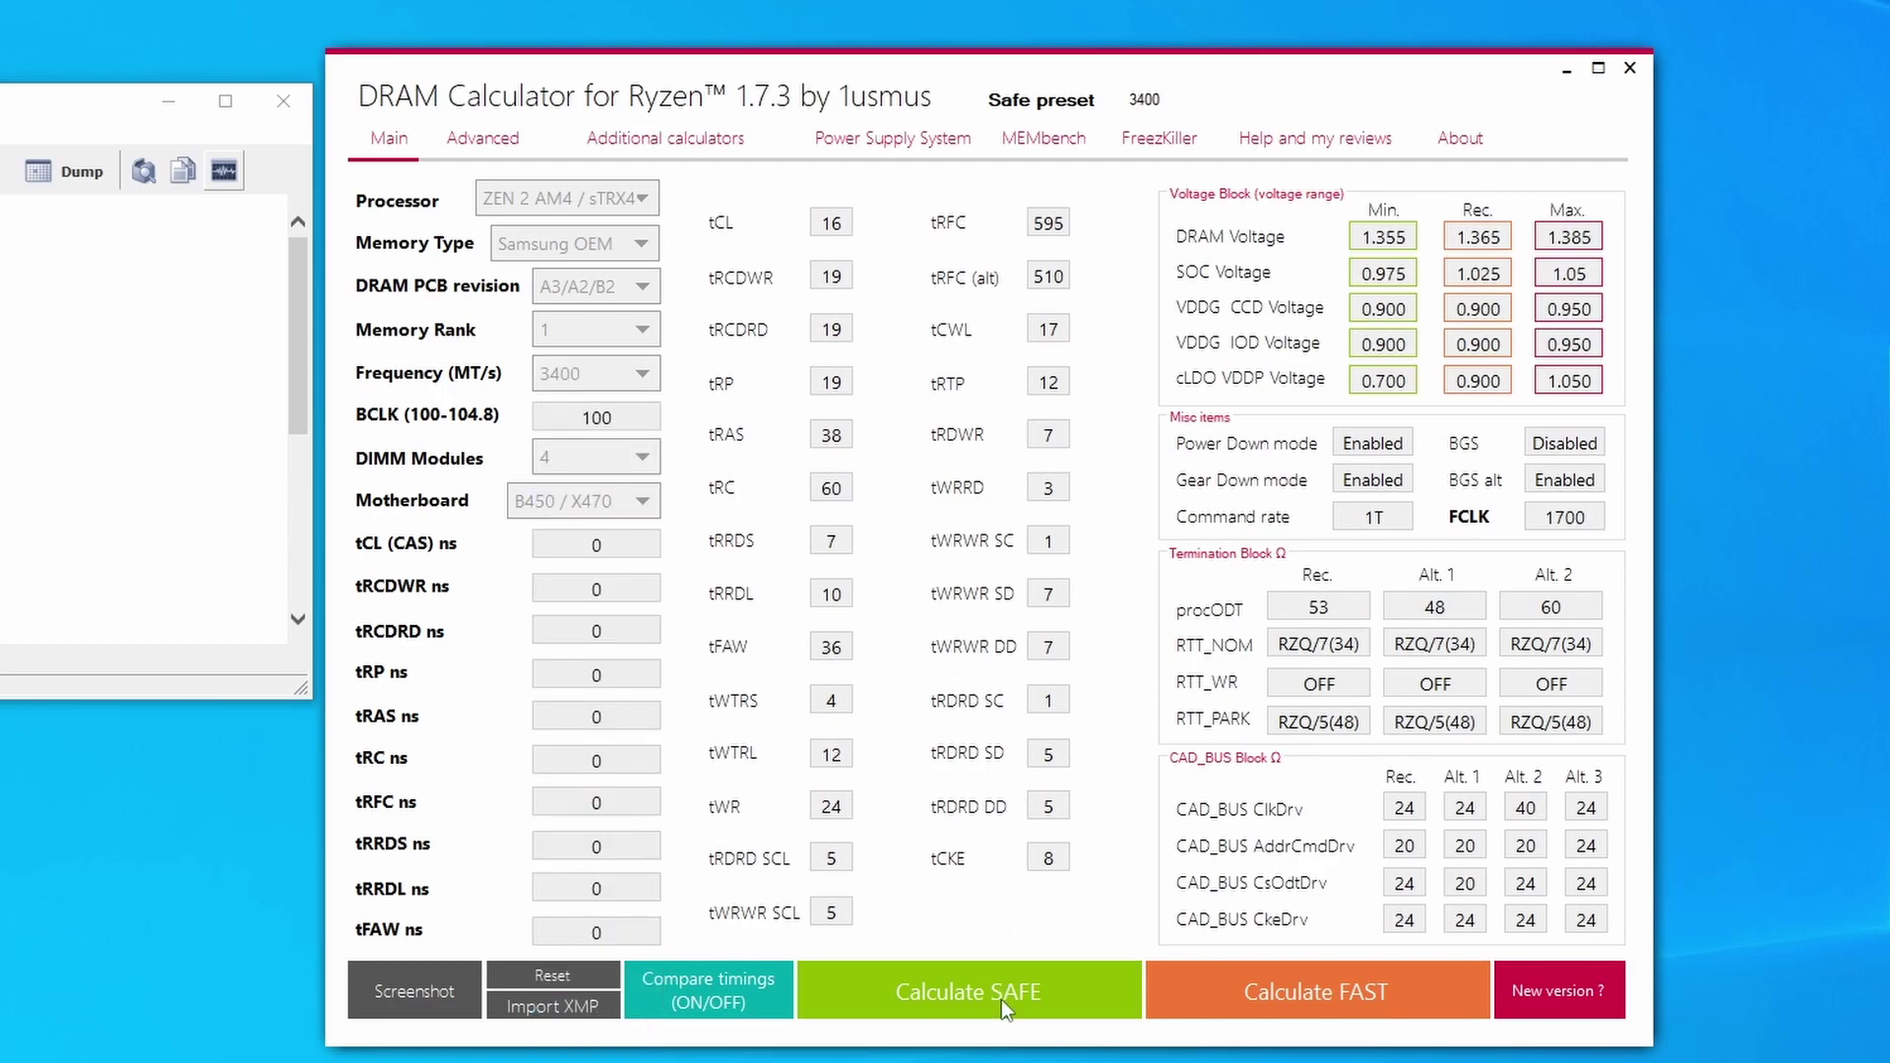
click(641, 376)
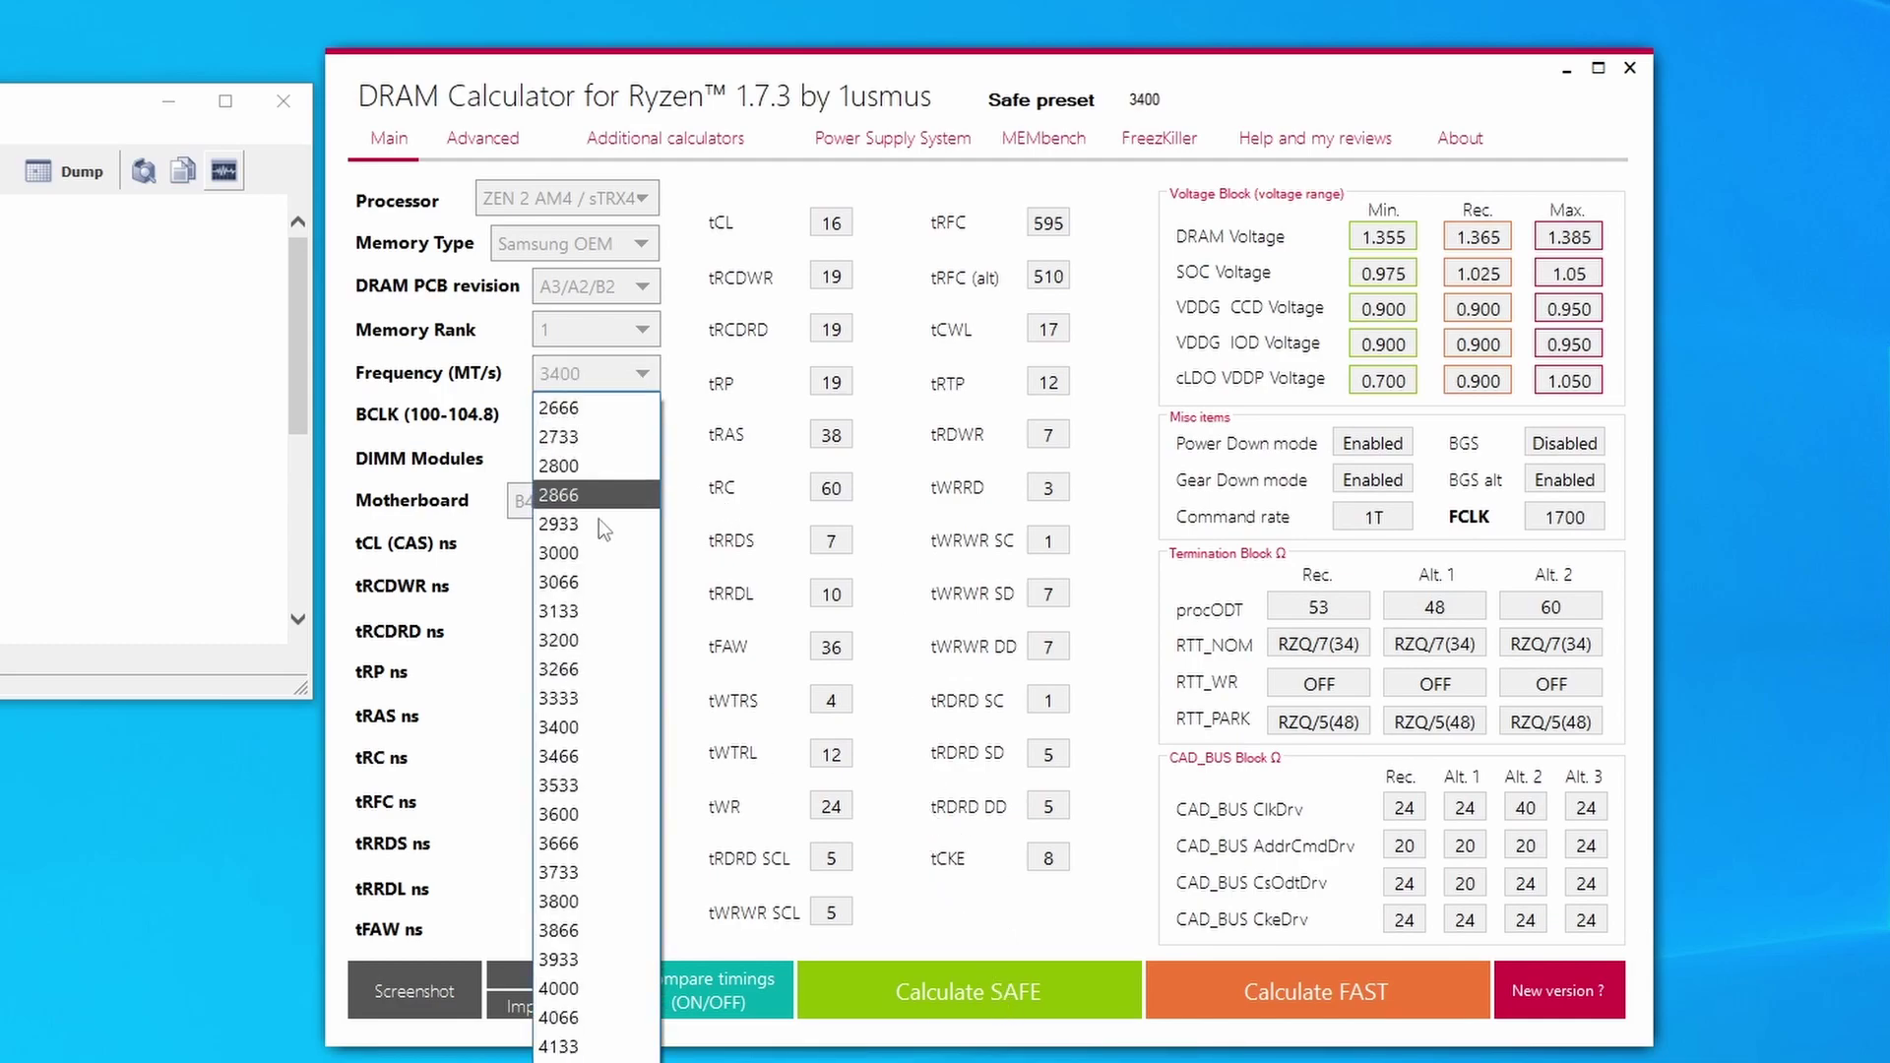
click(602, 760)
click(993, 984)
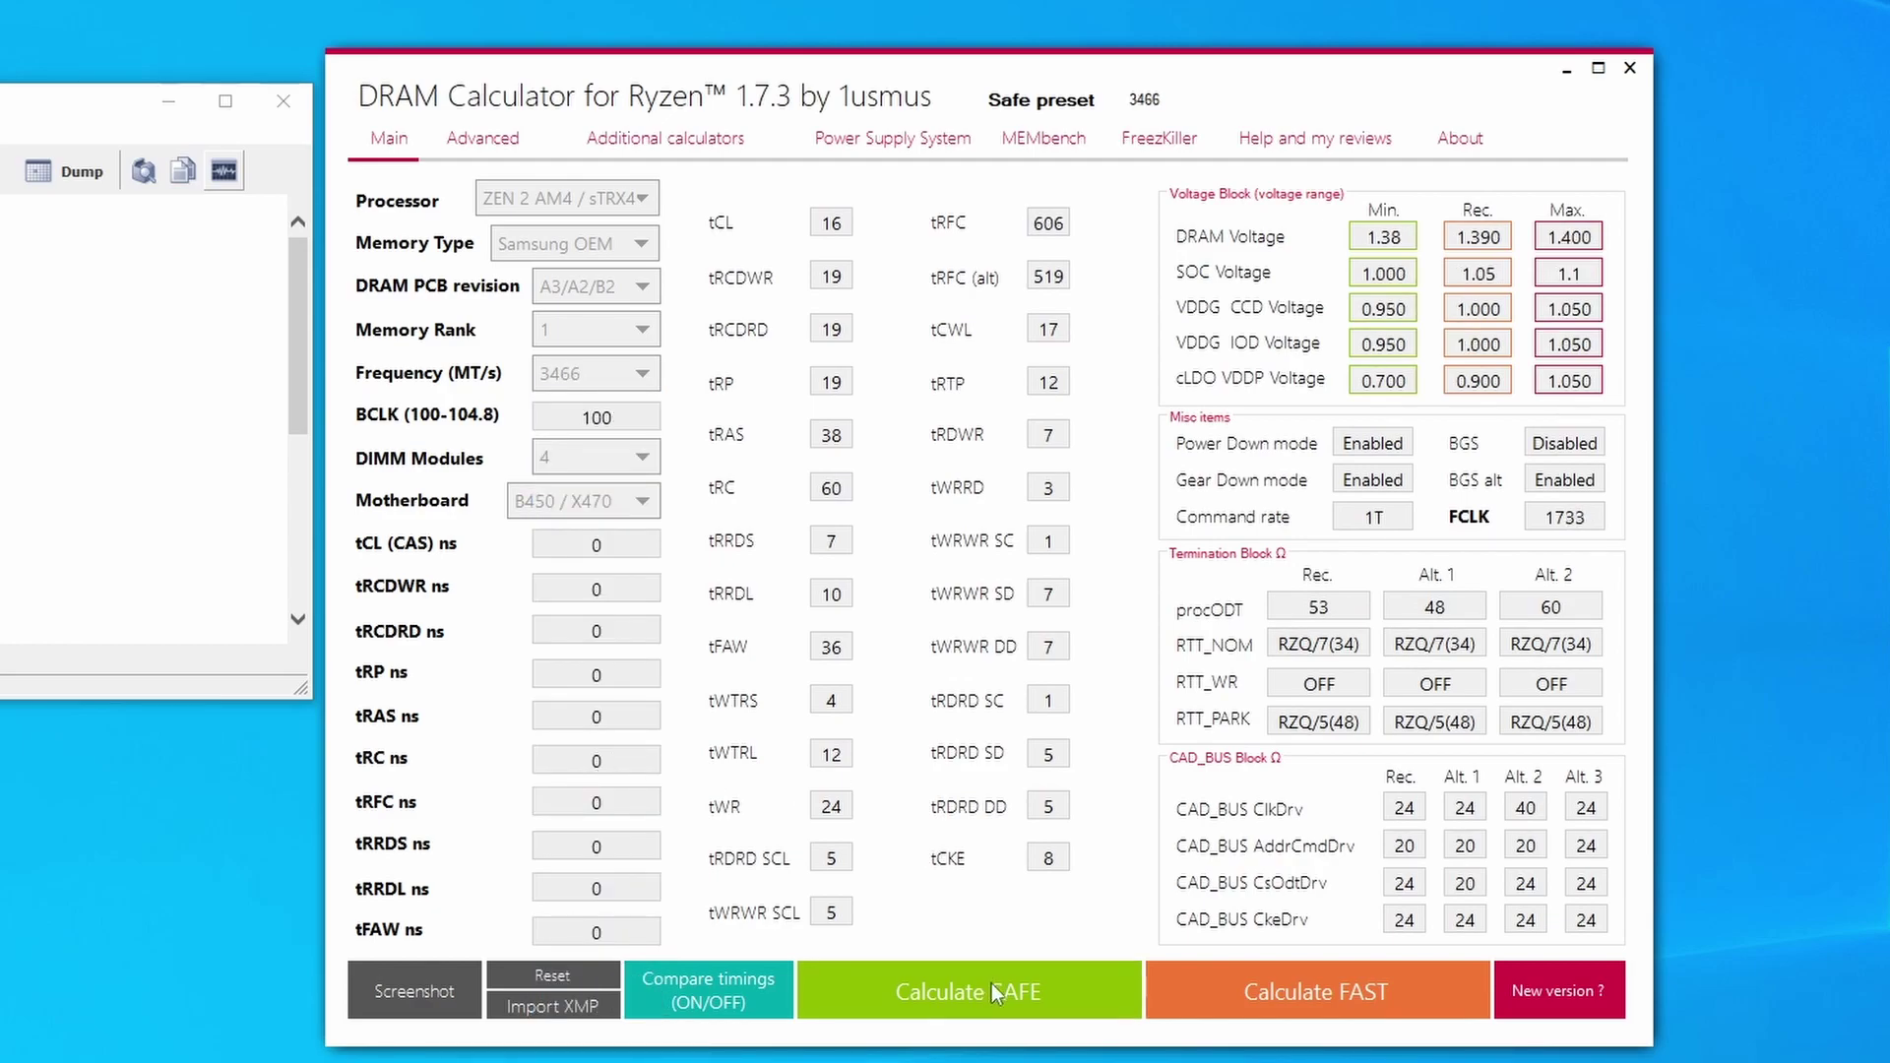
click(641, 374)
click(604, 725)
click(894, 984)
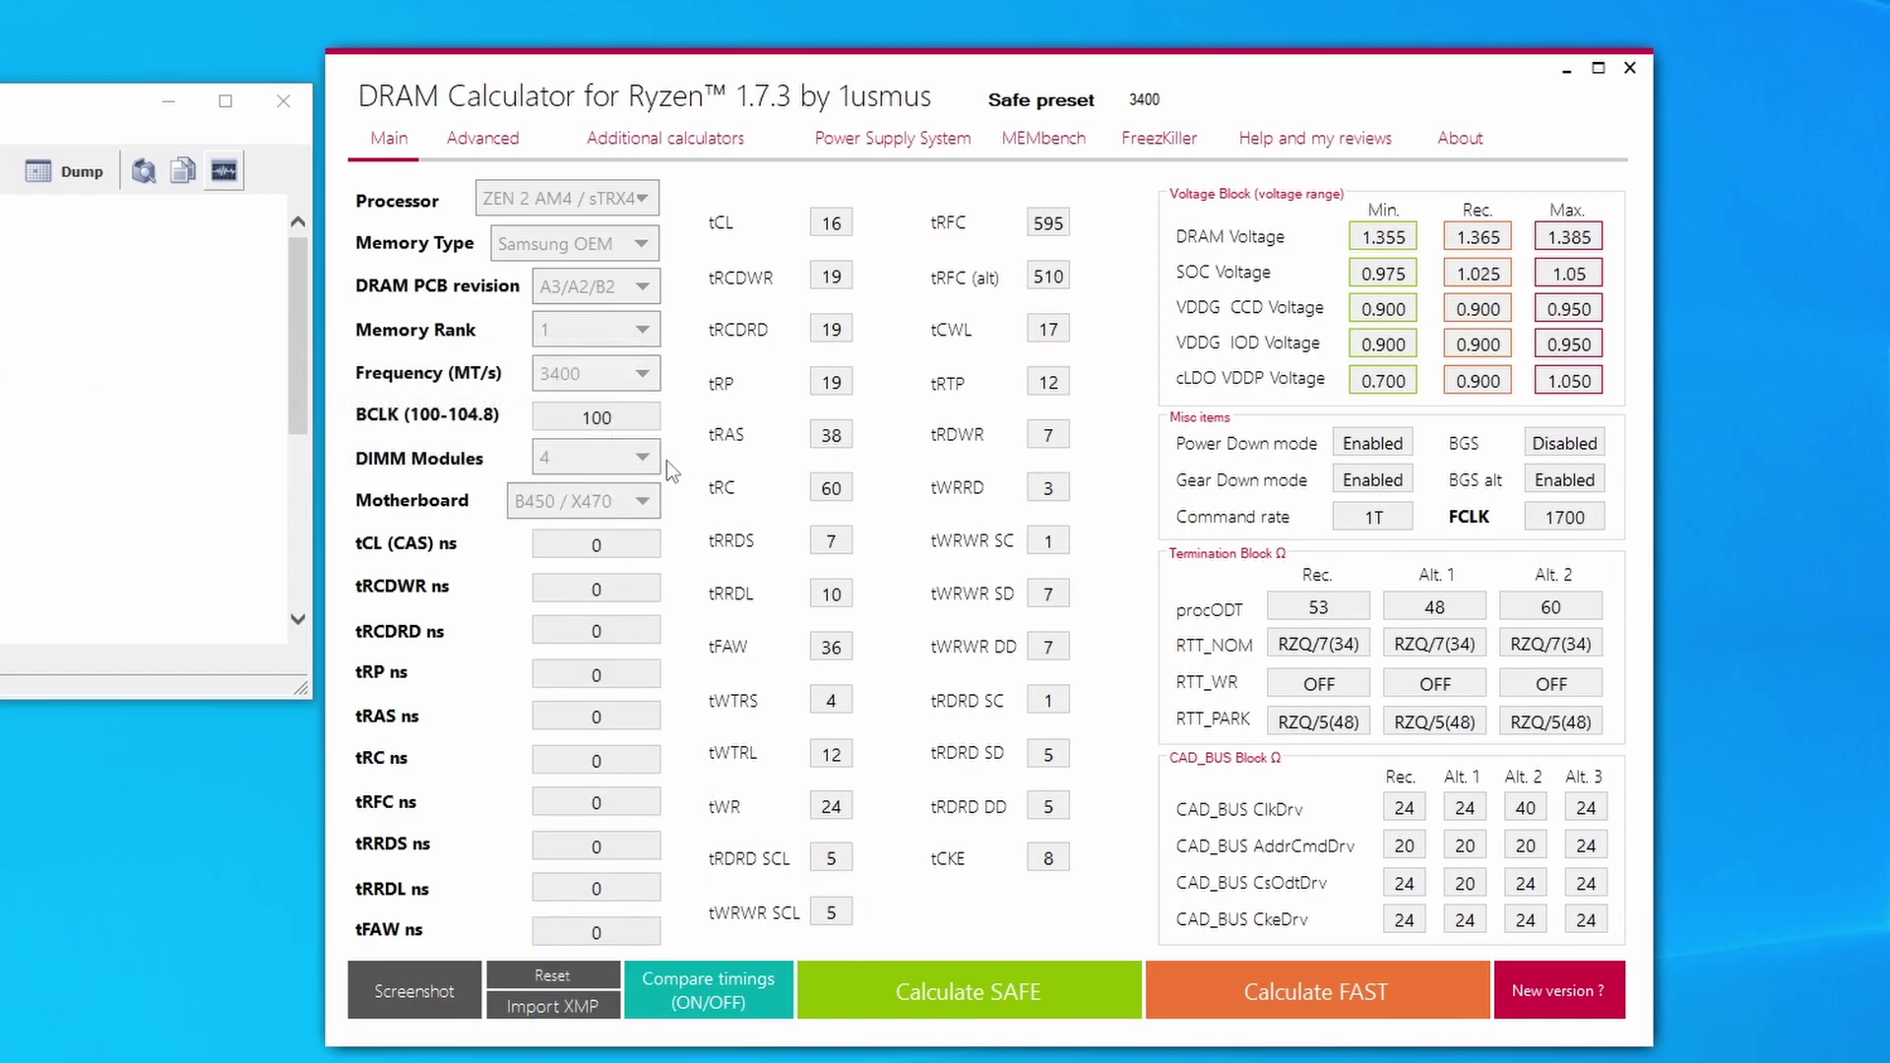
Step: Keep four DIMM modules and review the motherboard chipset choices
click(633, 459)
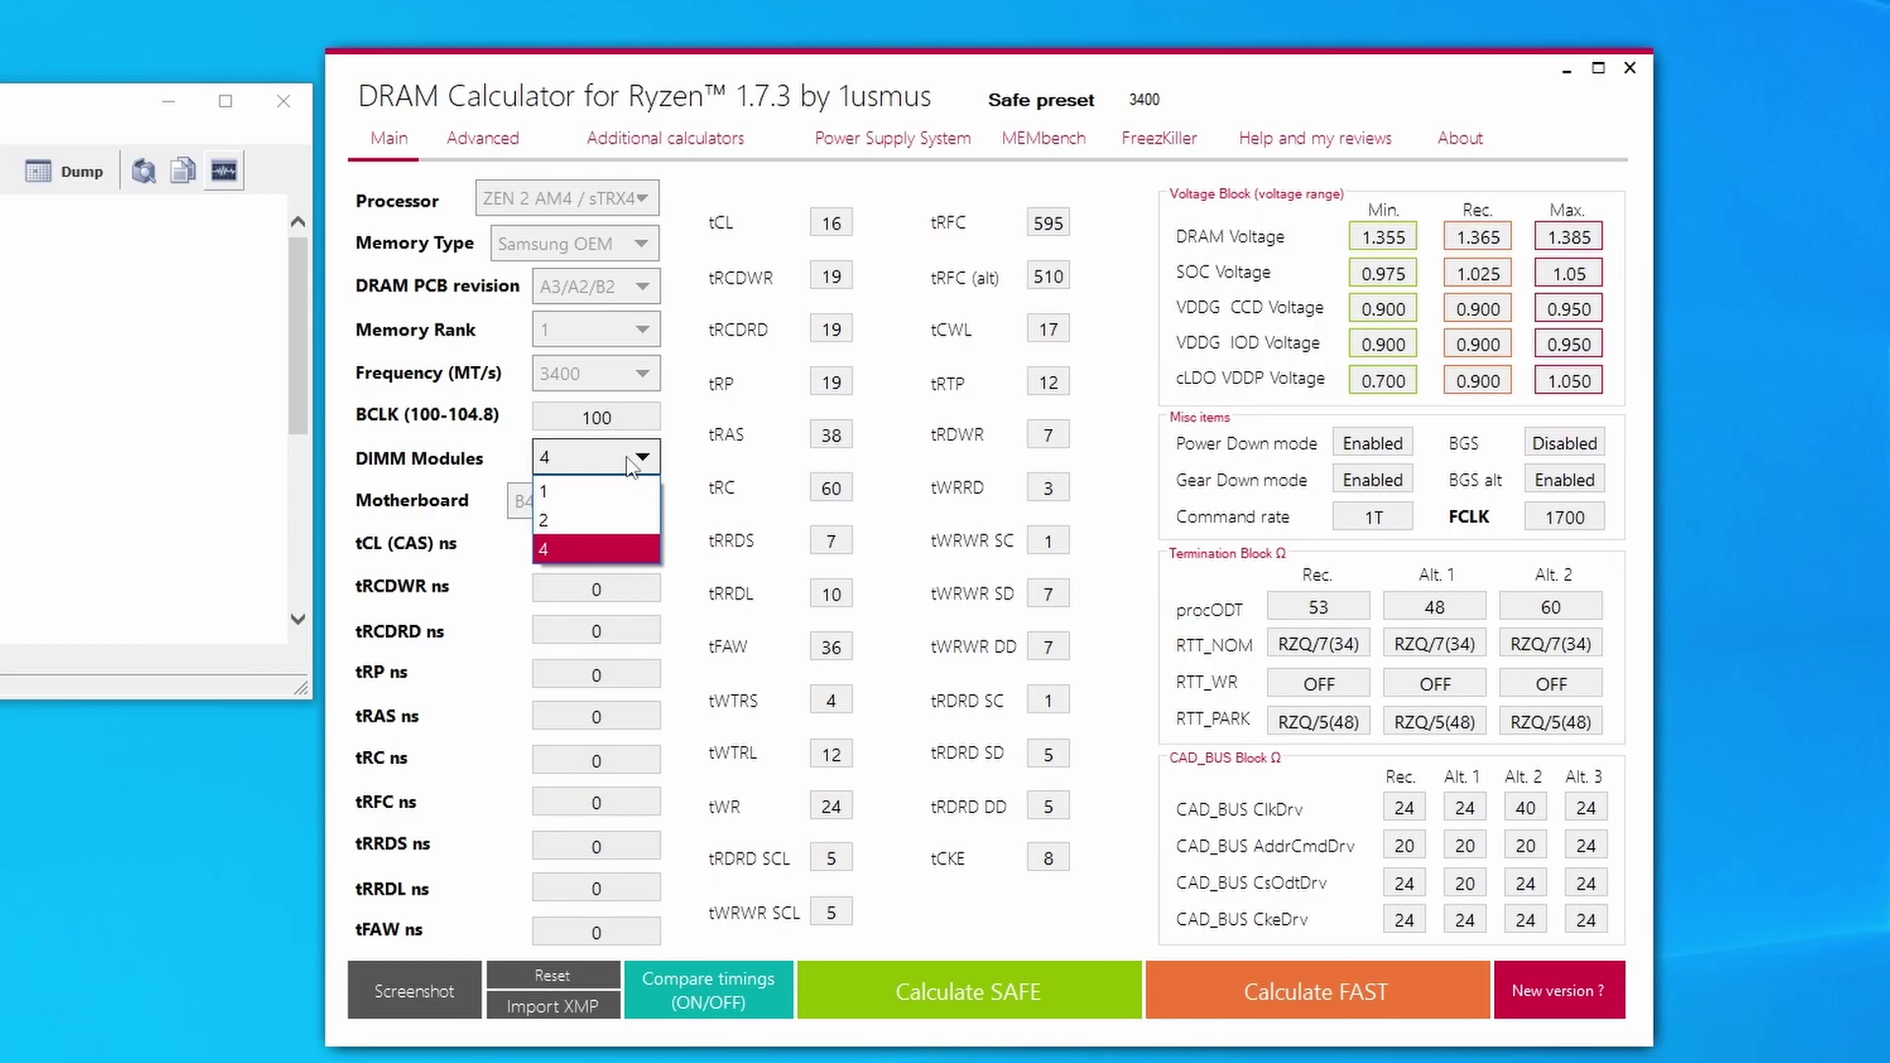
click(628, 465)
click(641, 503)
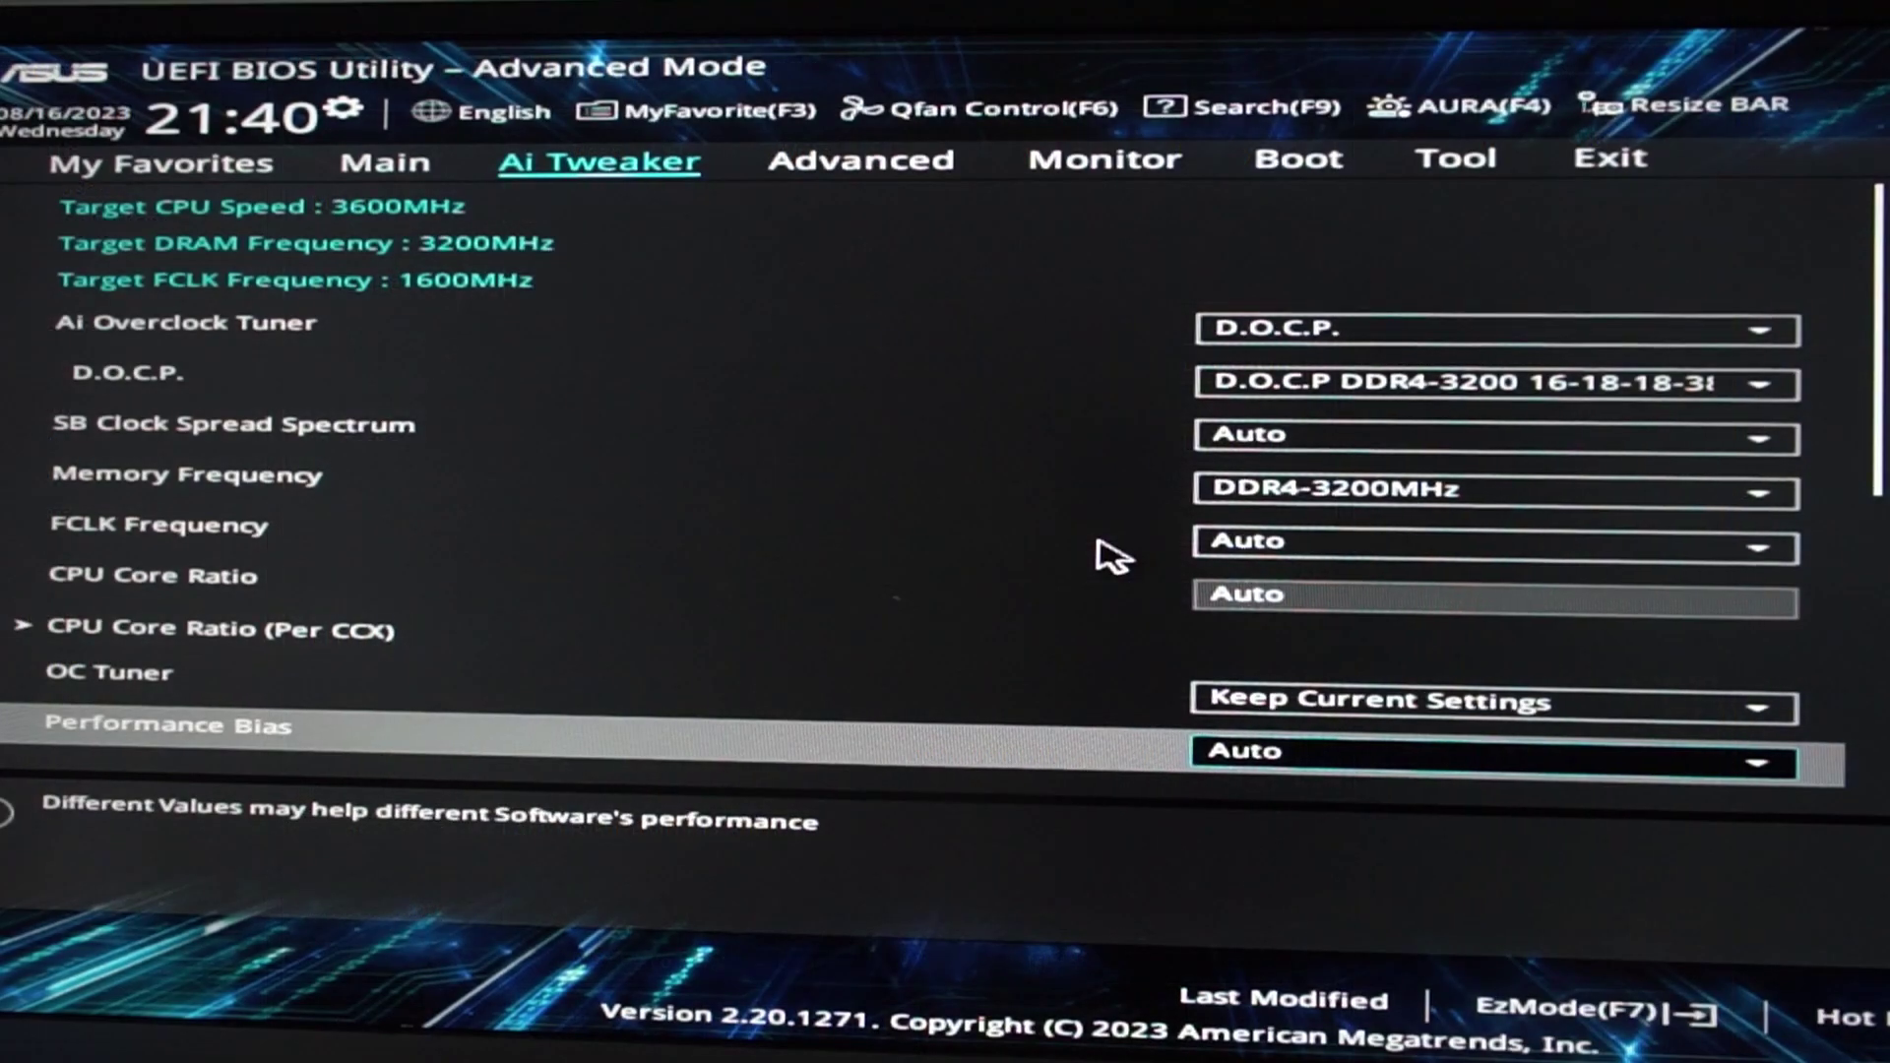
Step: Open DRAM Timing Control to view CAS 16, Trcdrd 19, Trcdwr 19, RAS ACT 38, Trc 60
key(Down)
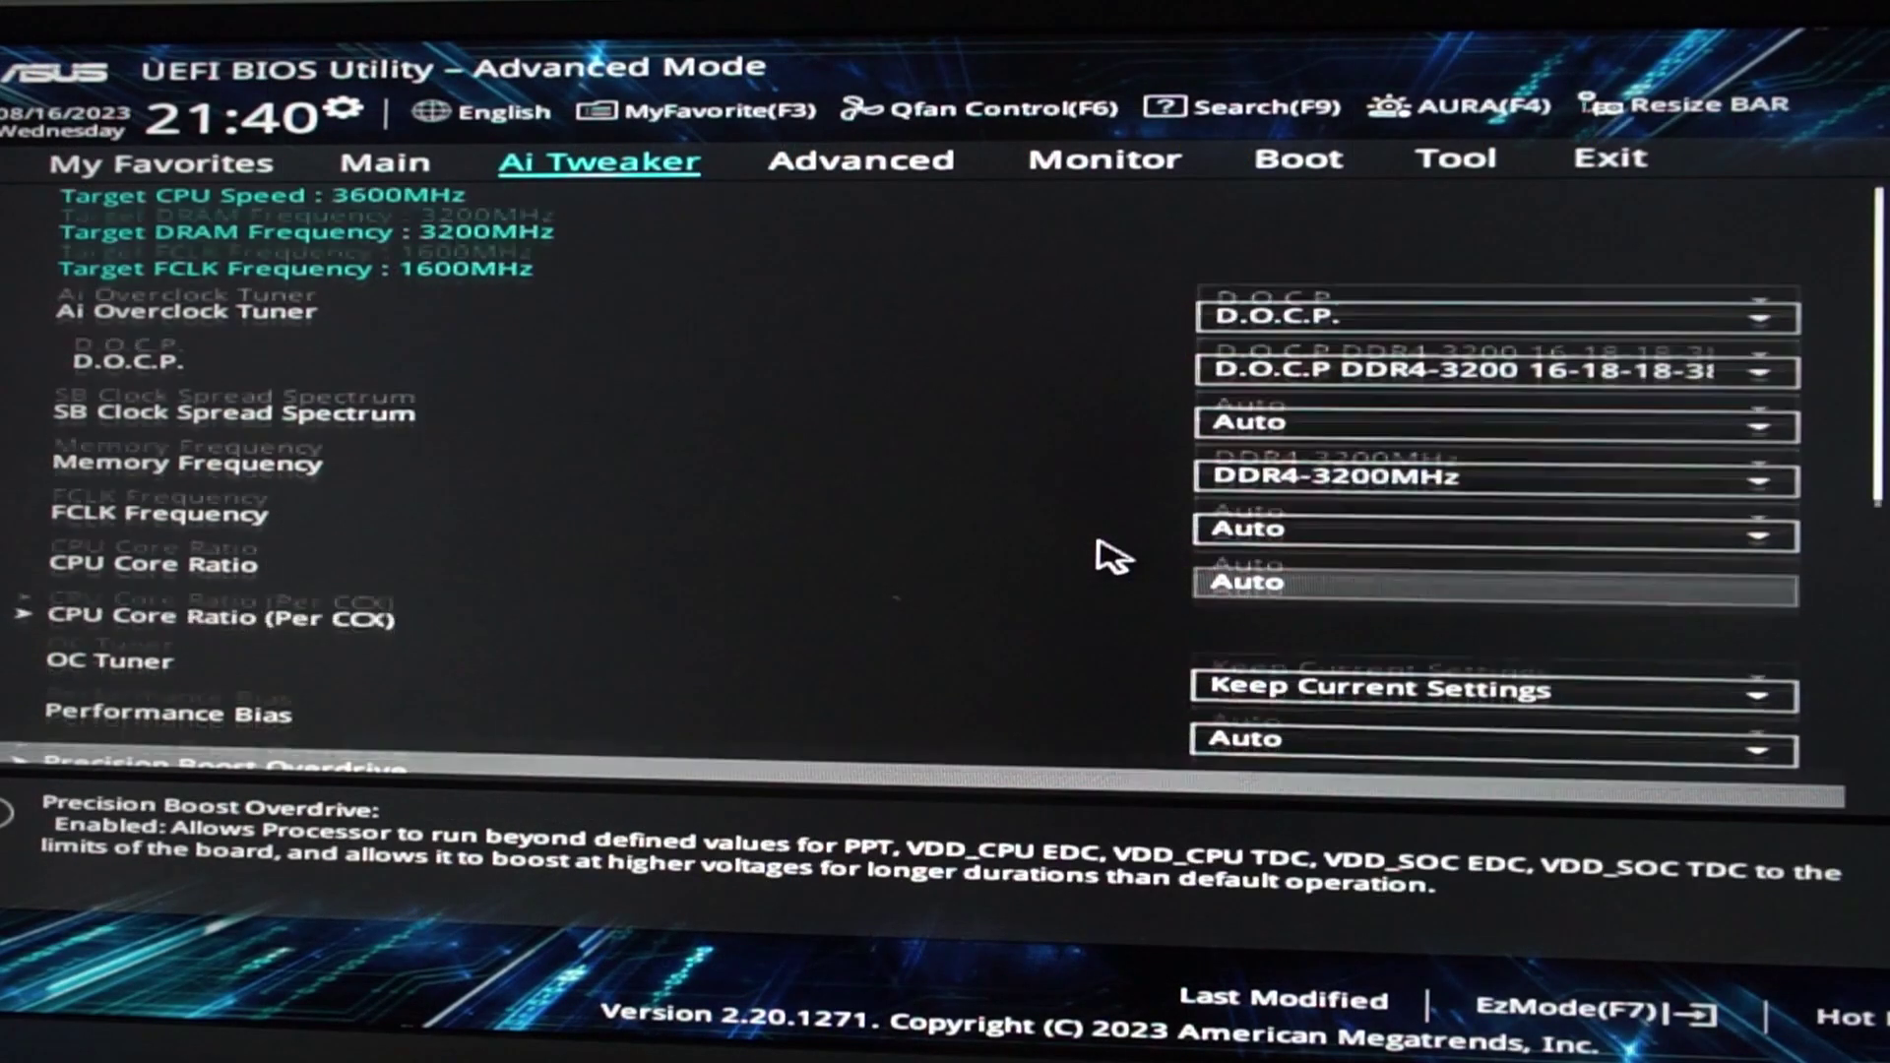
key(Down)
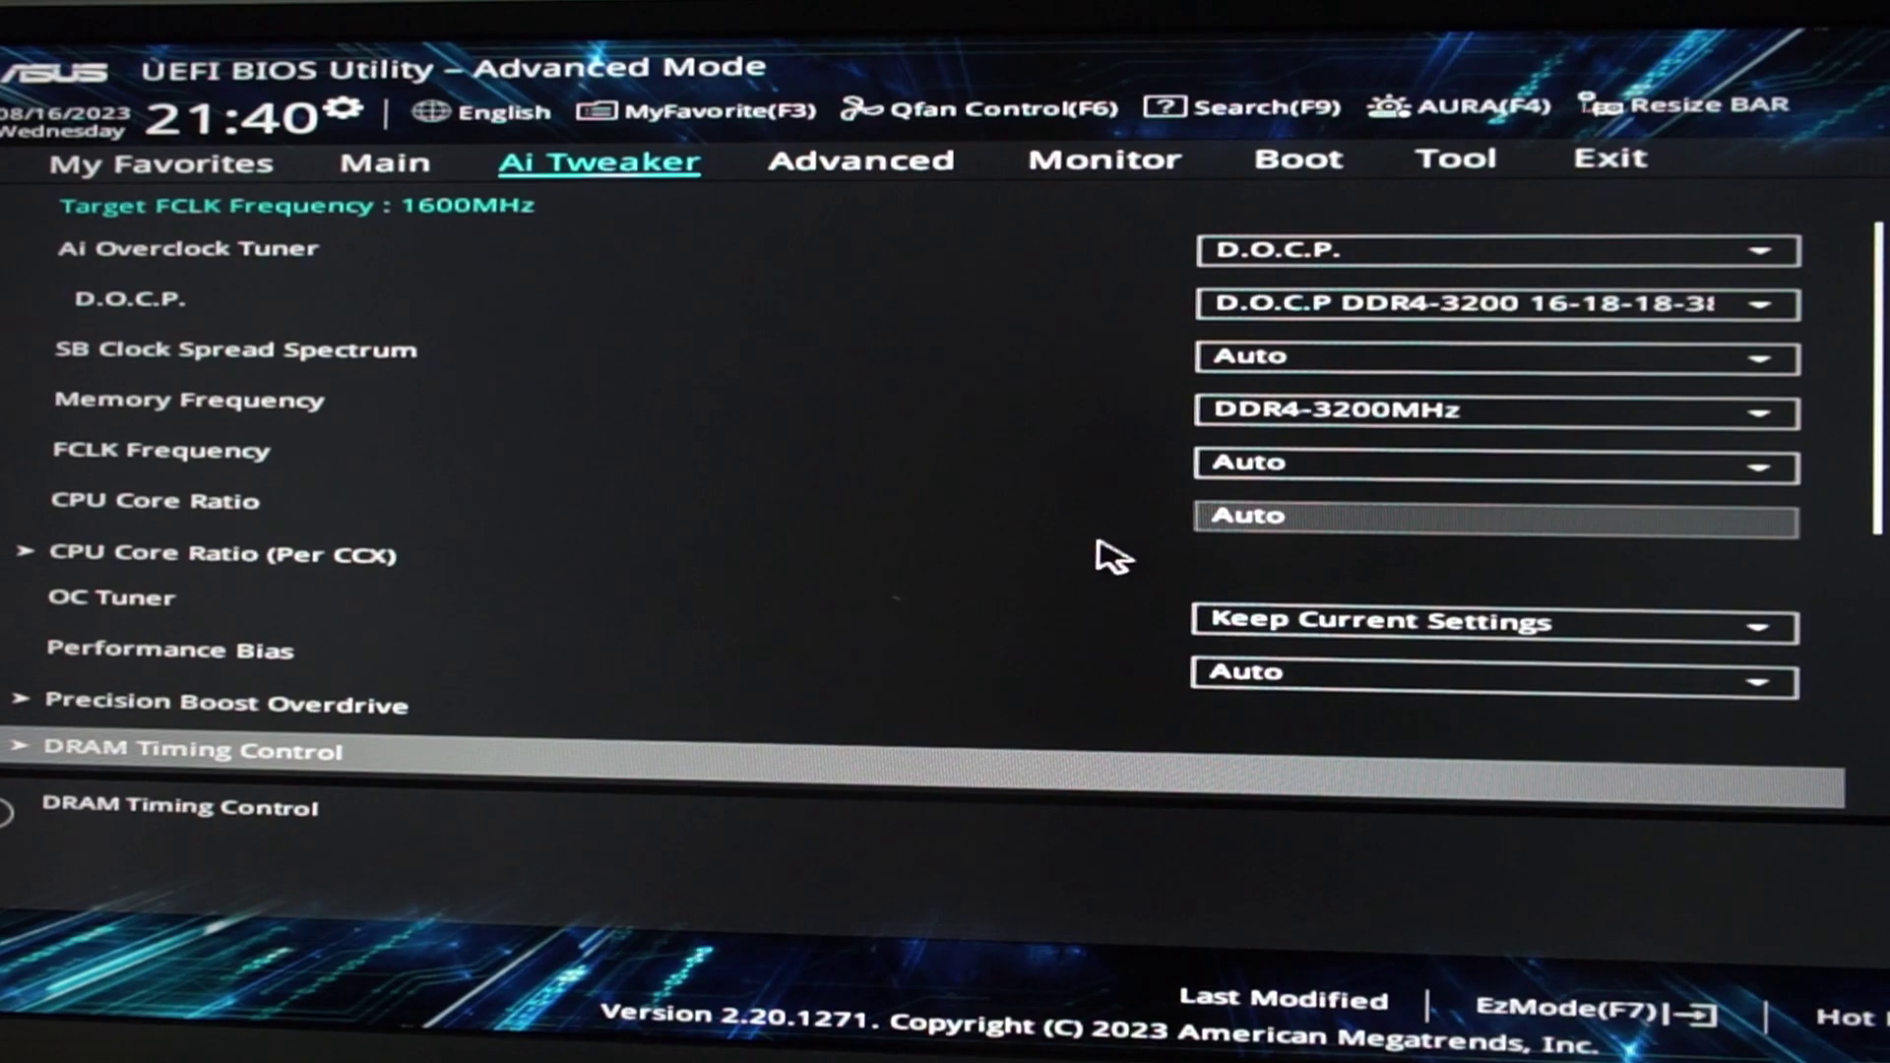
key(Return)
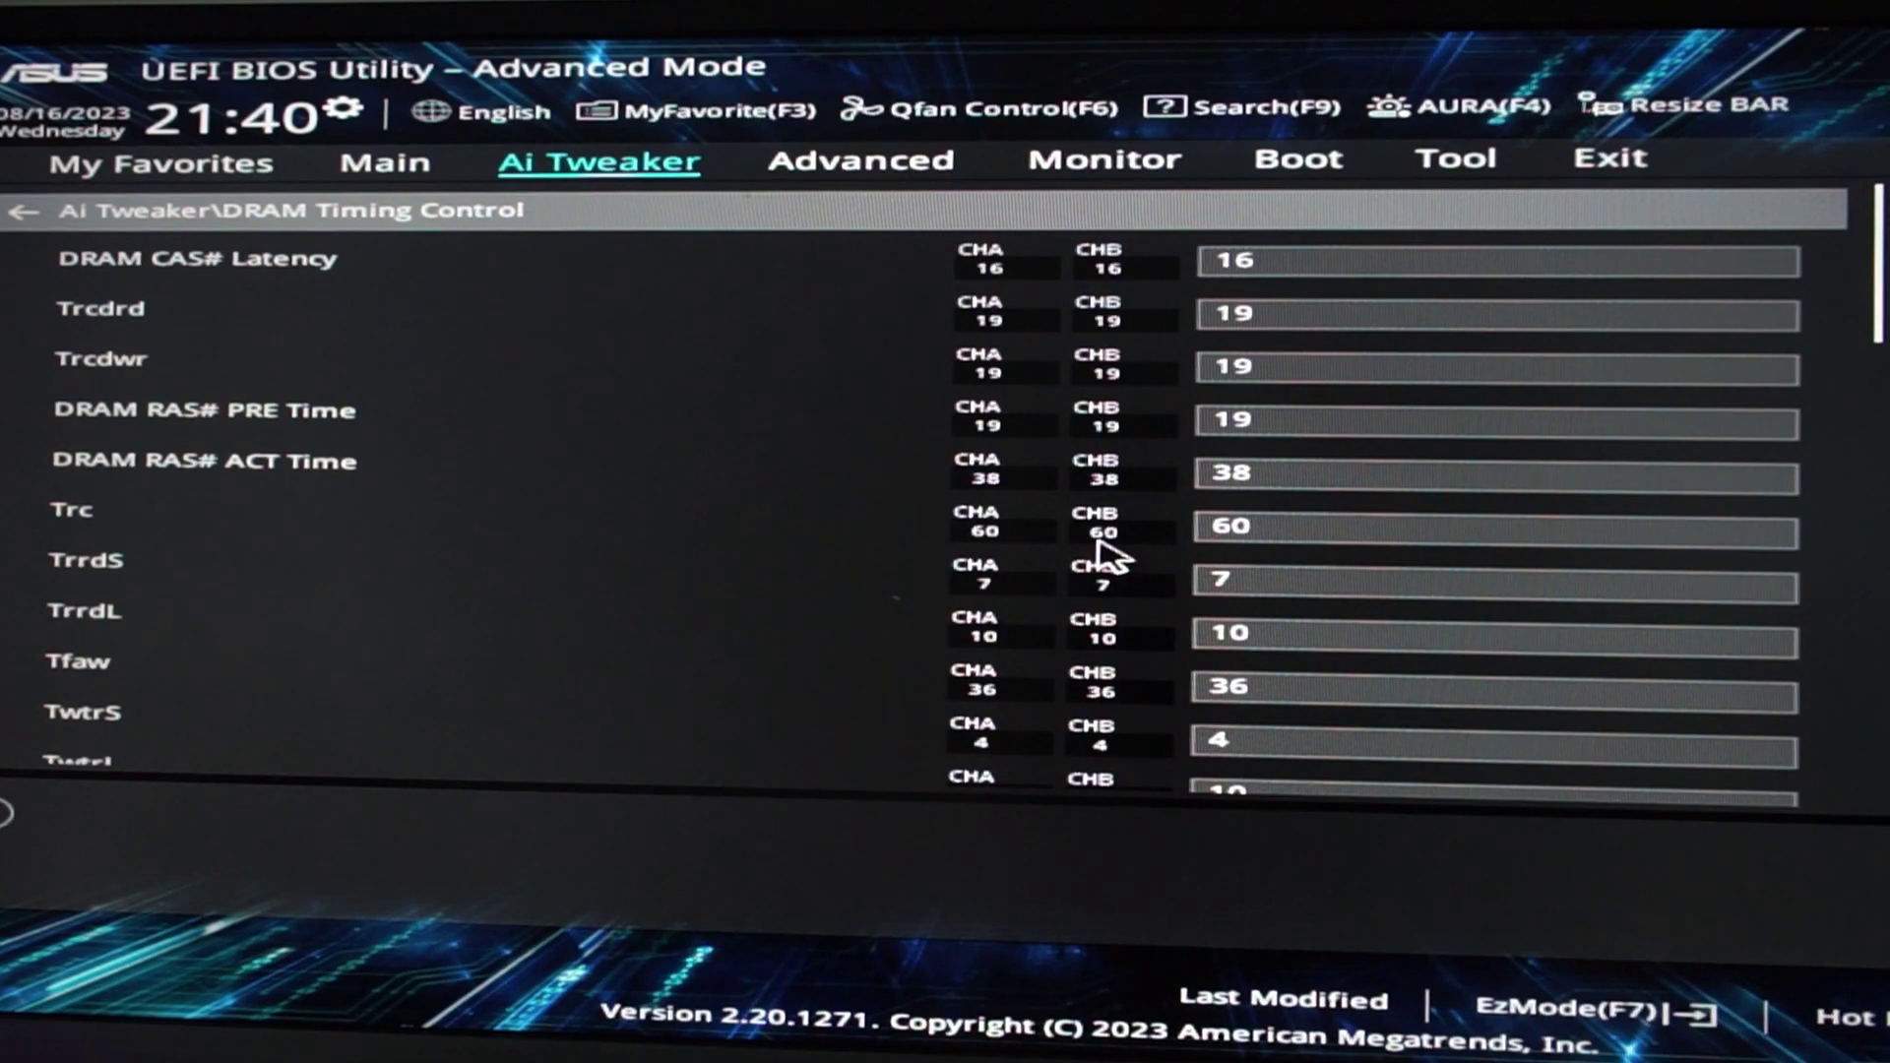
Step: Review the primary timings: CAS#, Trcdrd, Trcdwr, RAS# PRE, RAS# ACT and Trc
key(Down)
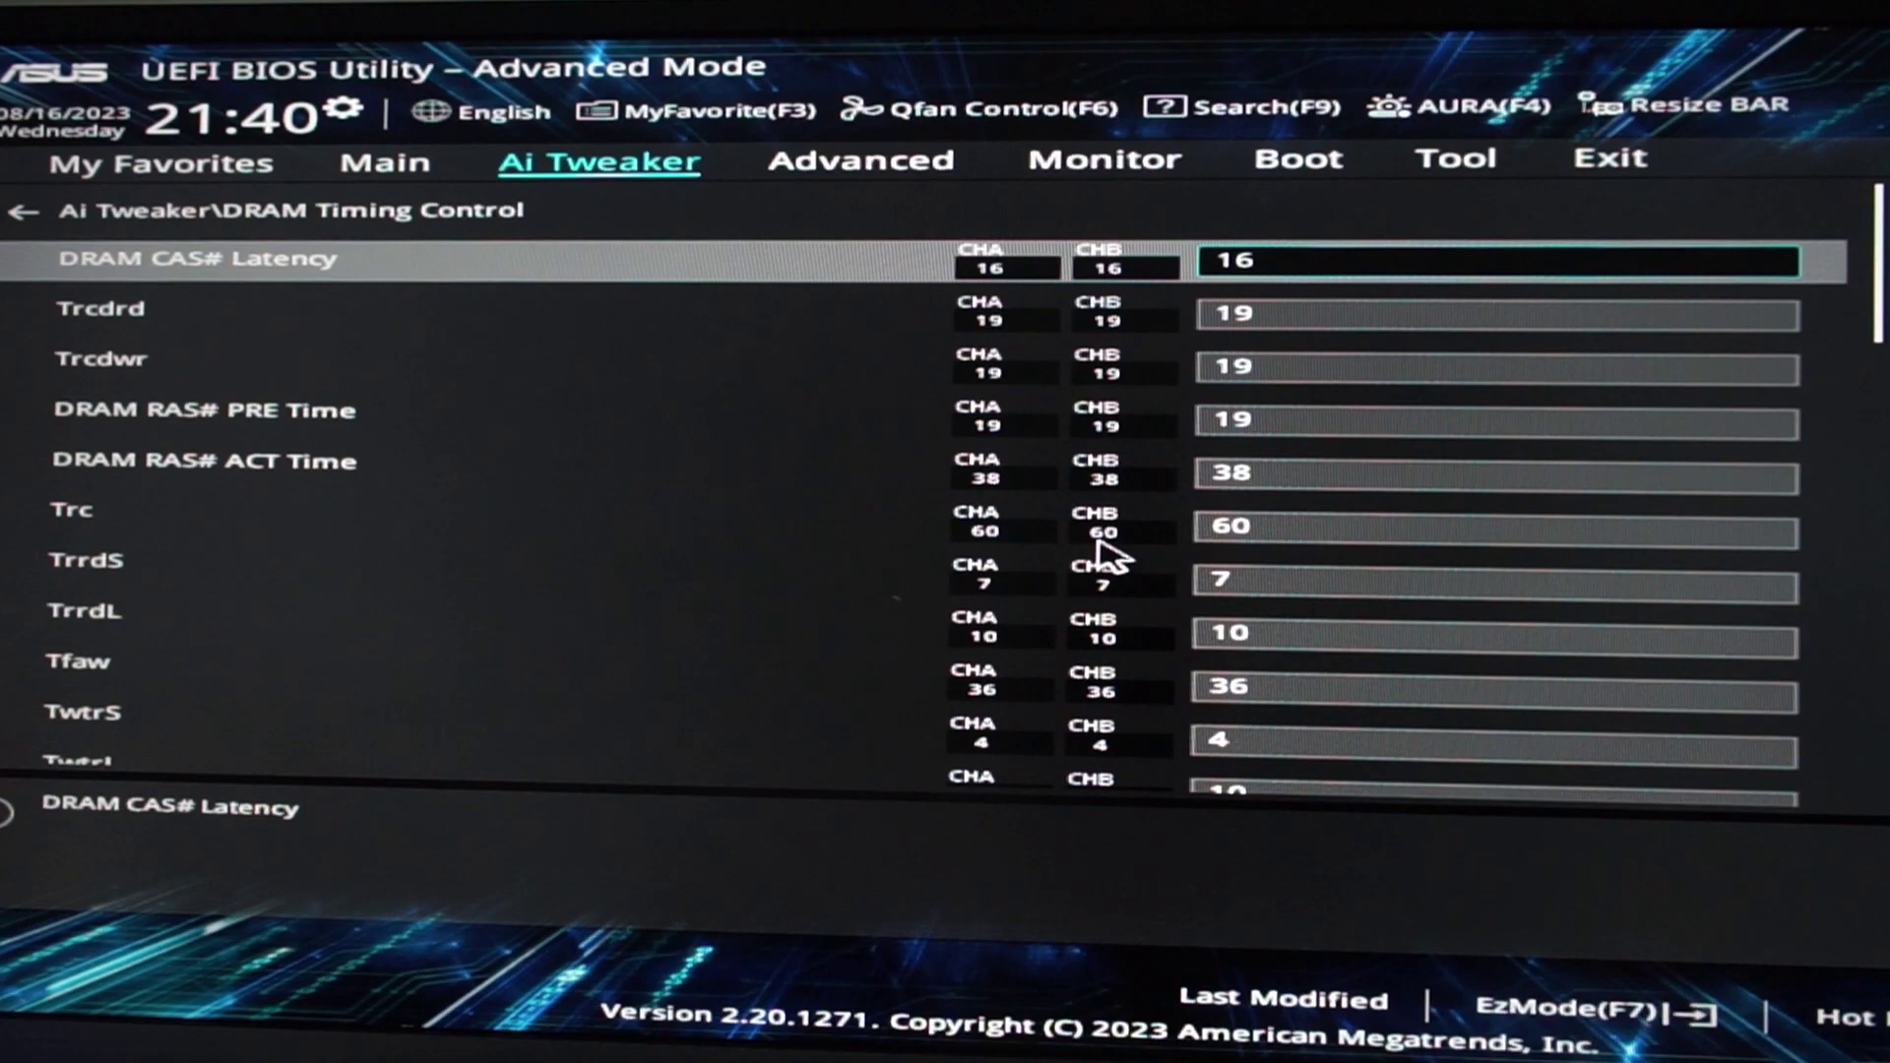
key(Down)
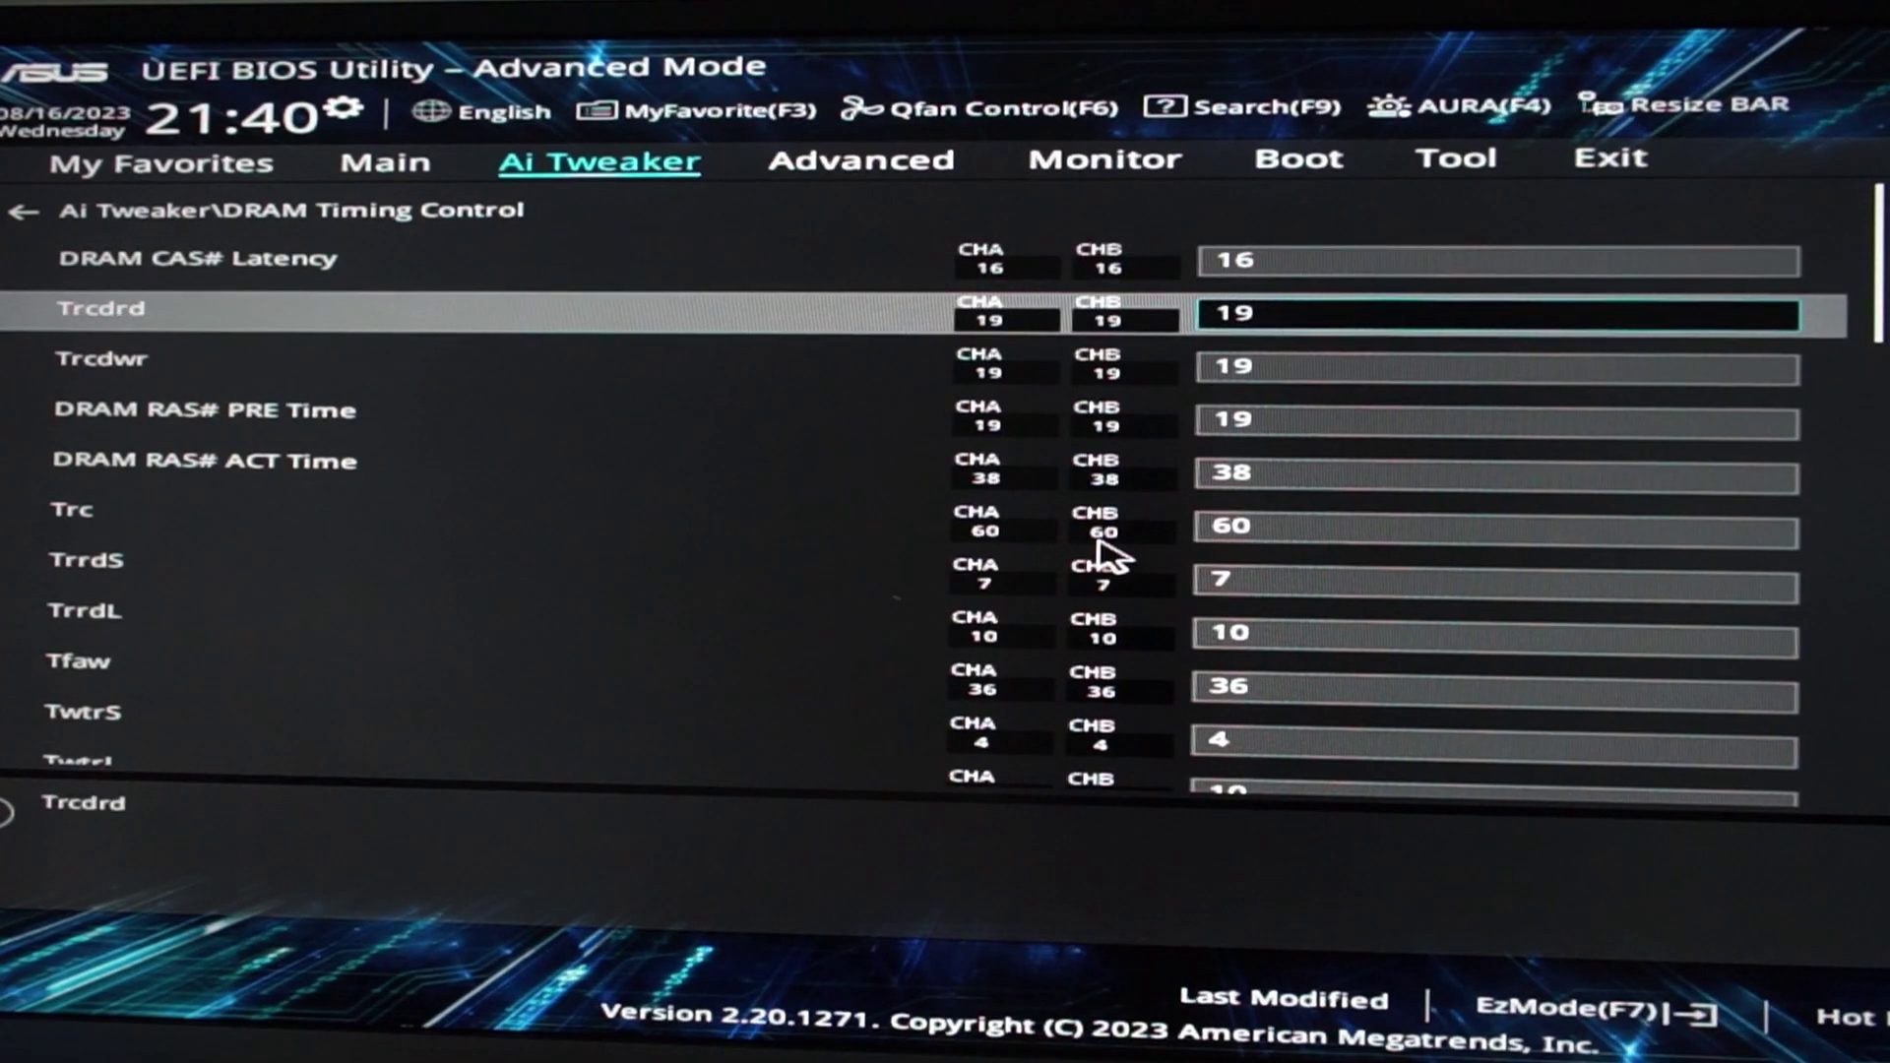
key(Down)
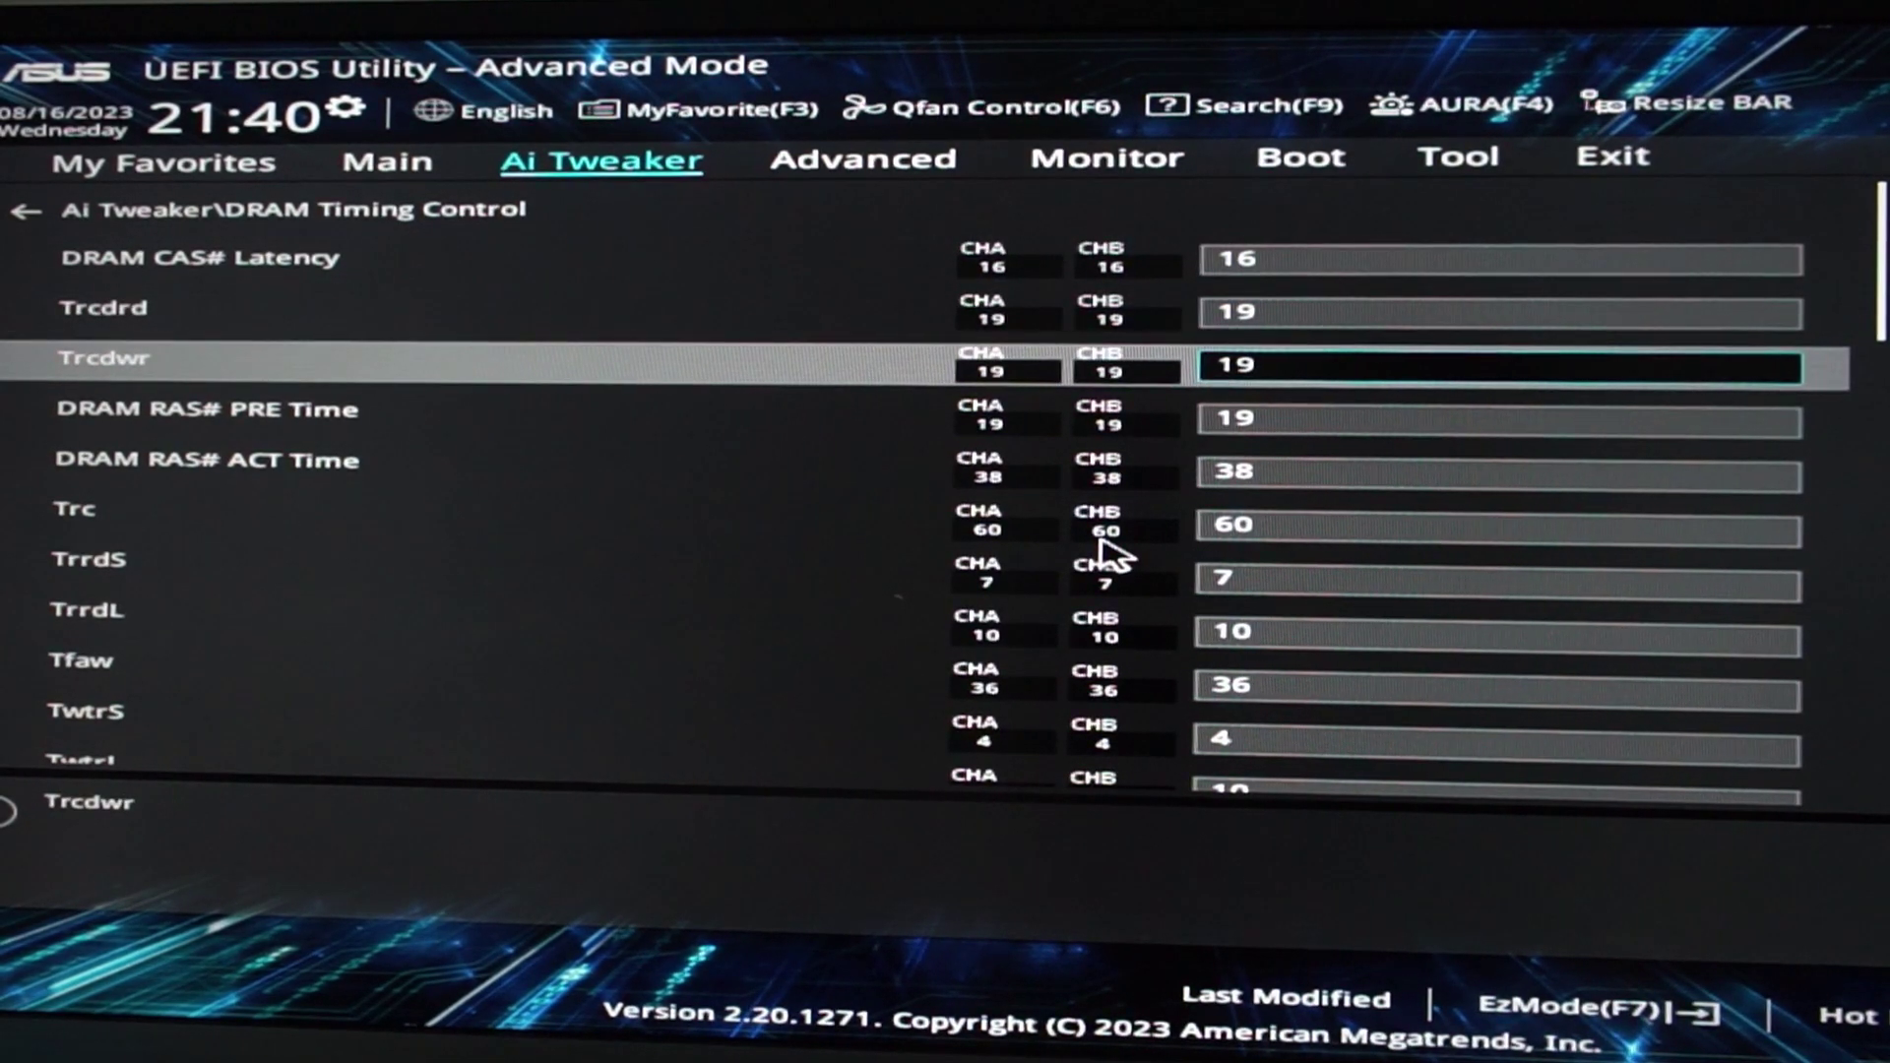
key(Down)
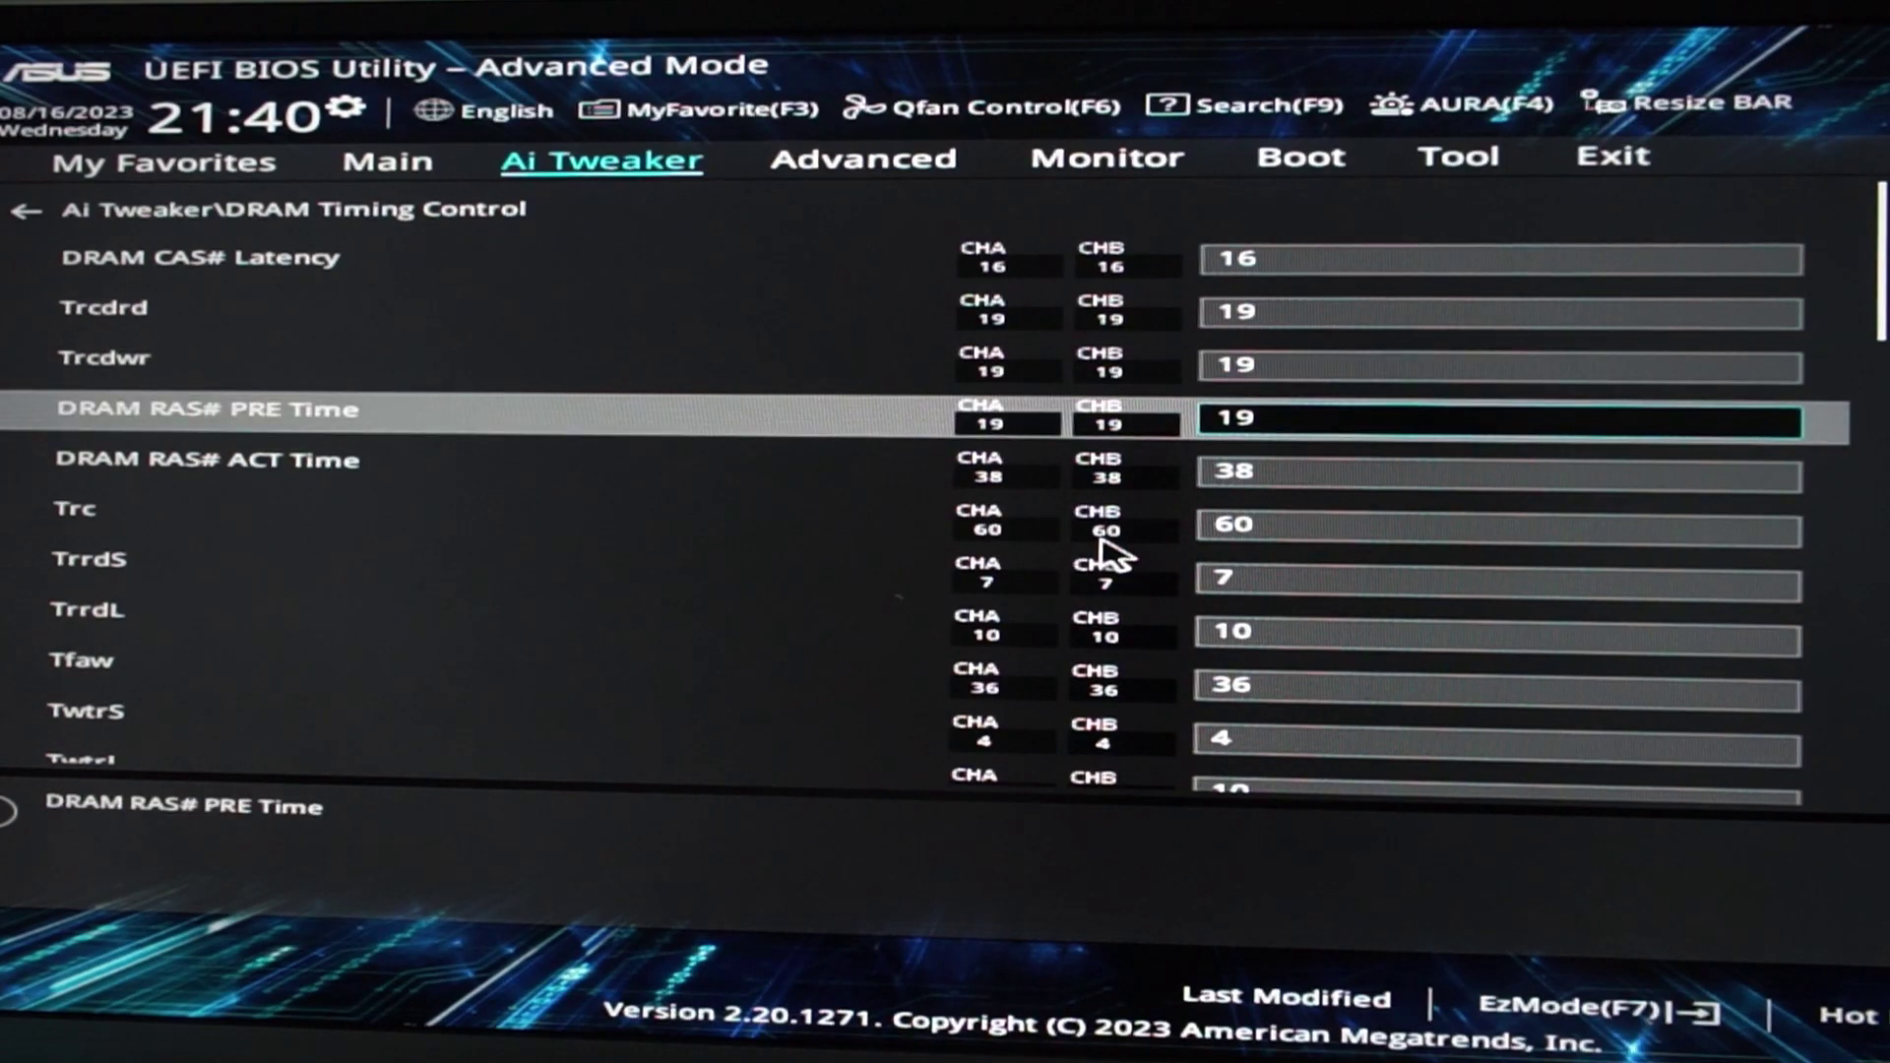
key(Down)
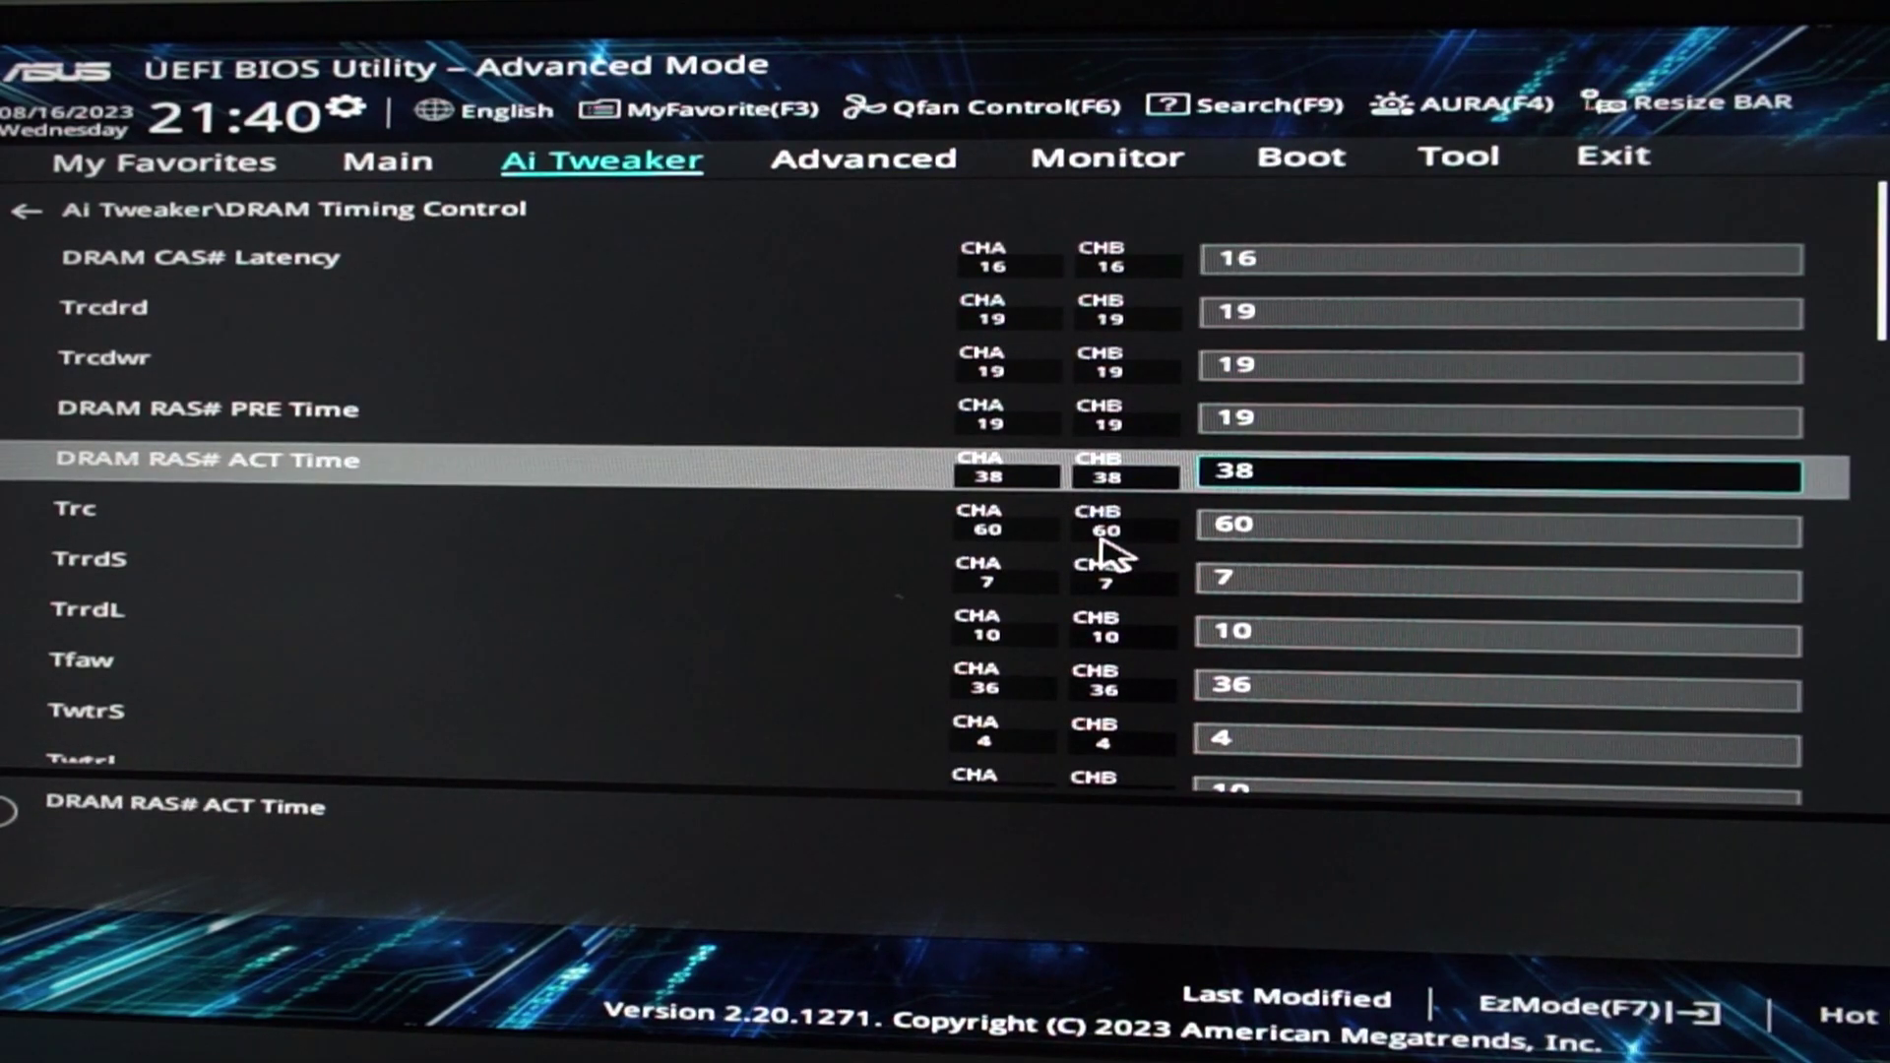
key(Down)
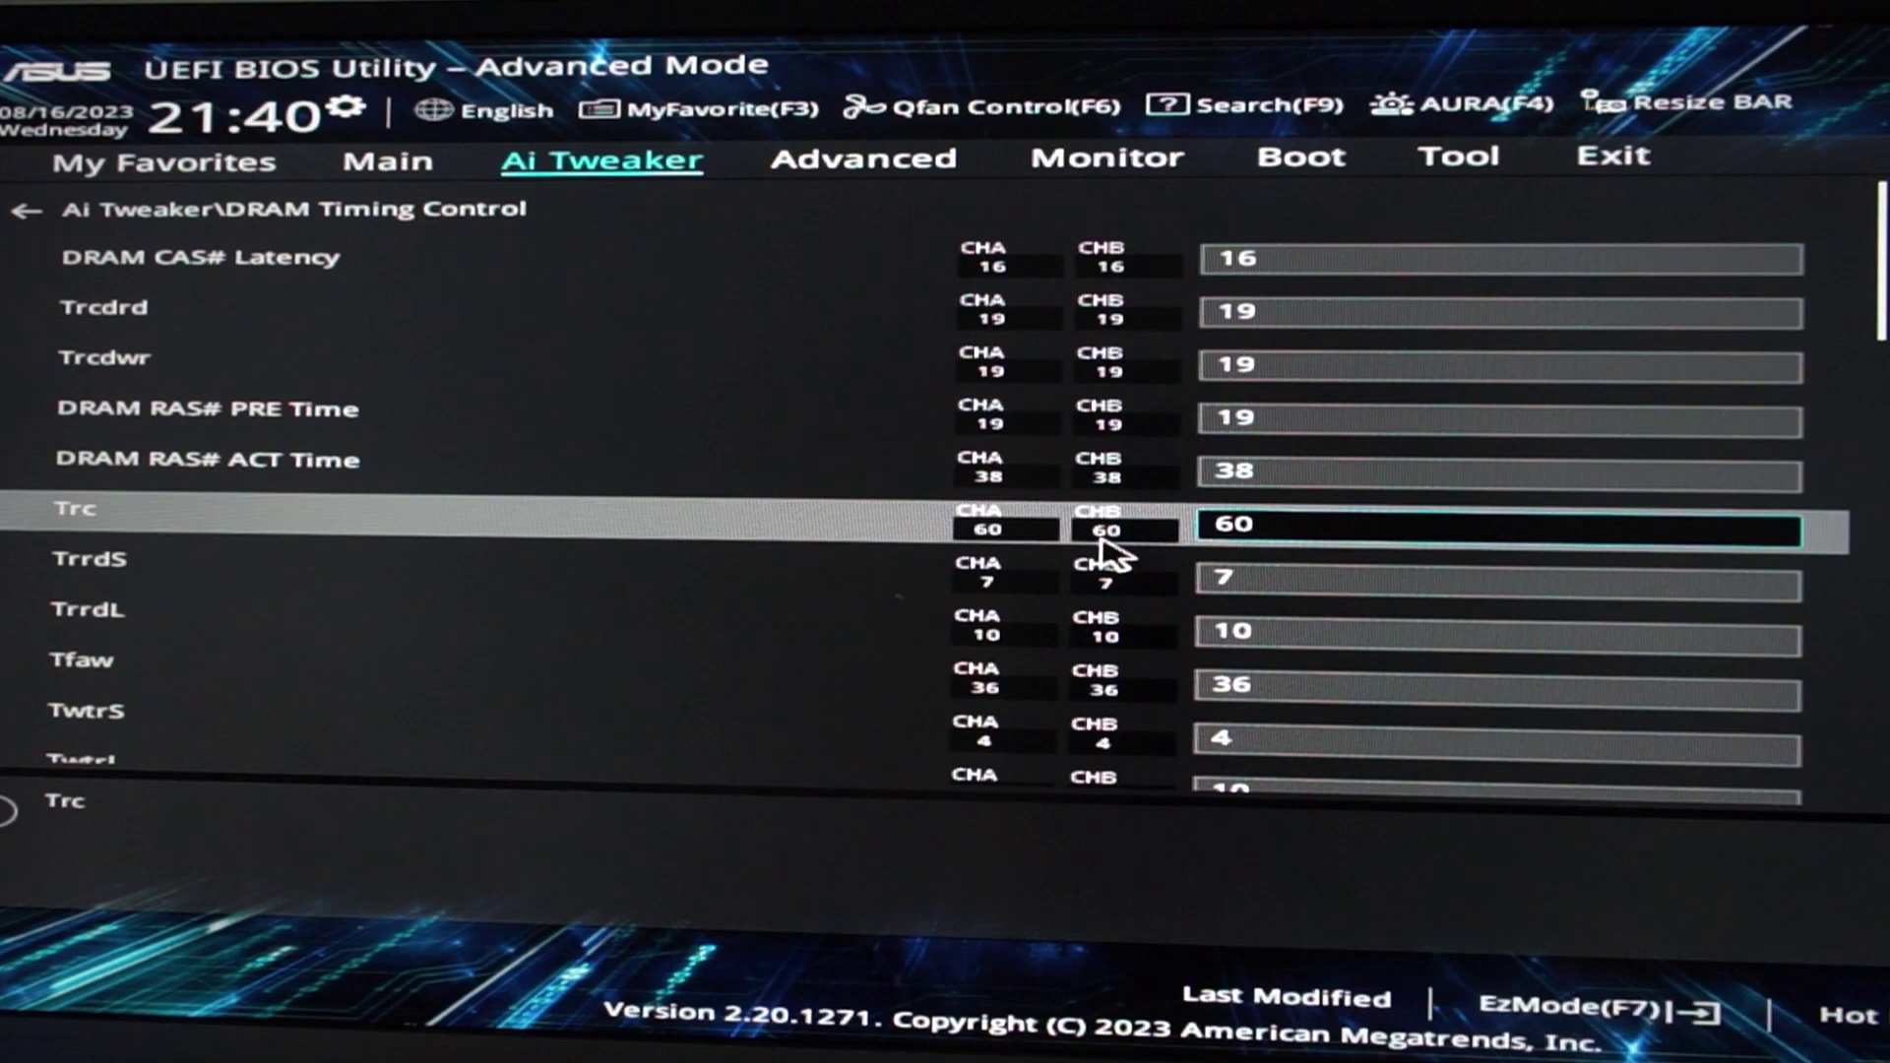
Step: Continue through TrrdS, TrrdL, Tfaw, TwtrS, TwtrL, Twr 24, Trcpage Auto and TrdrdScl 5
key(Down)
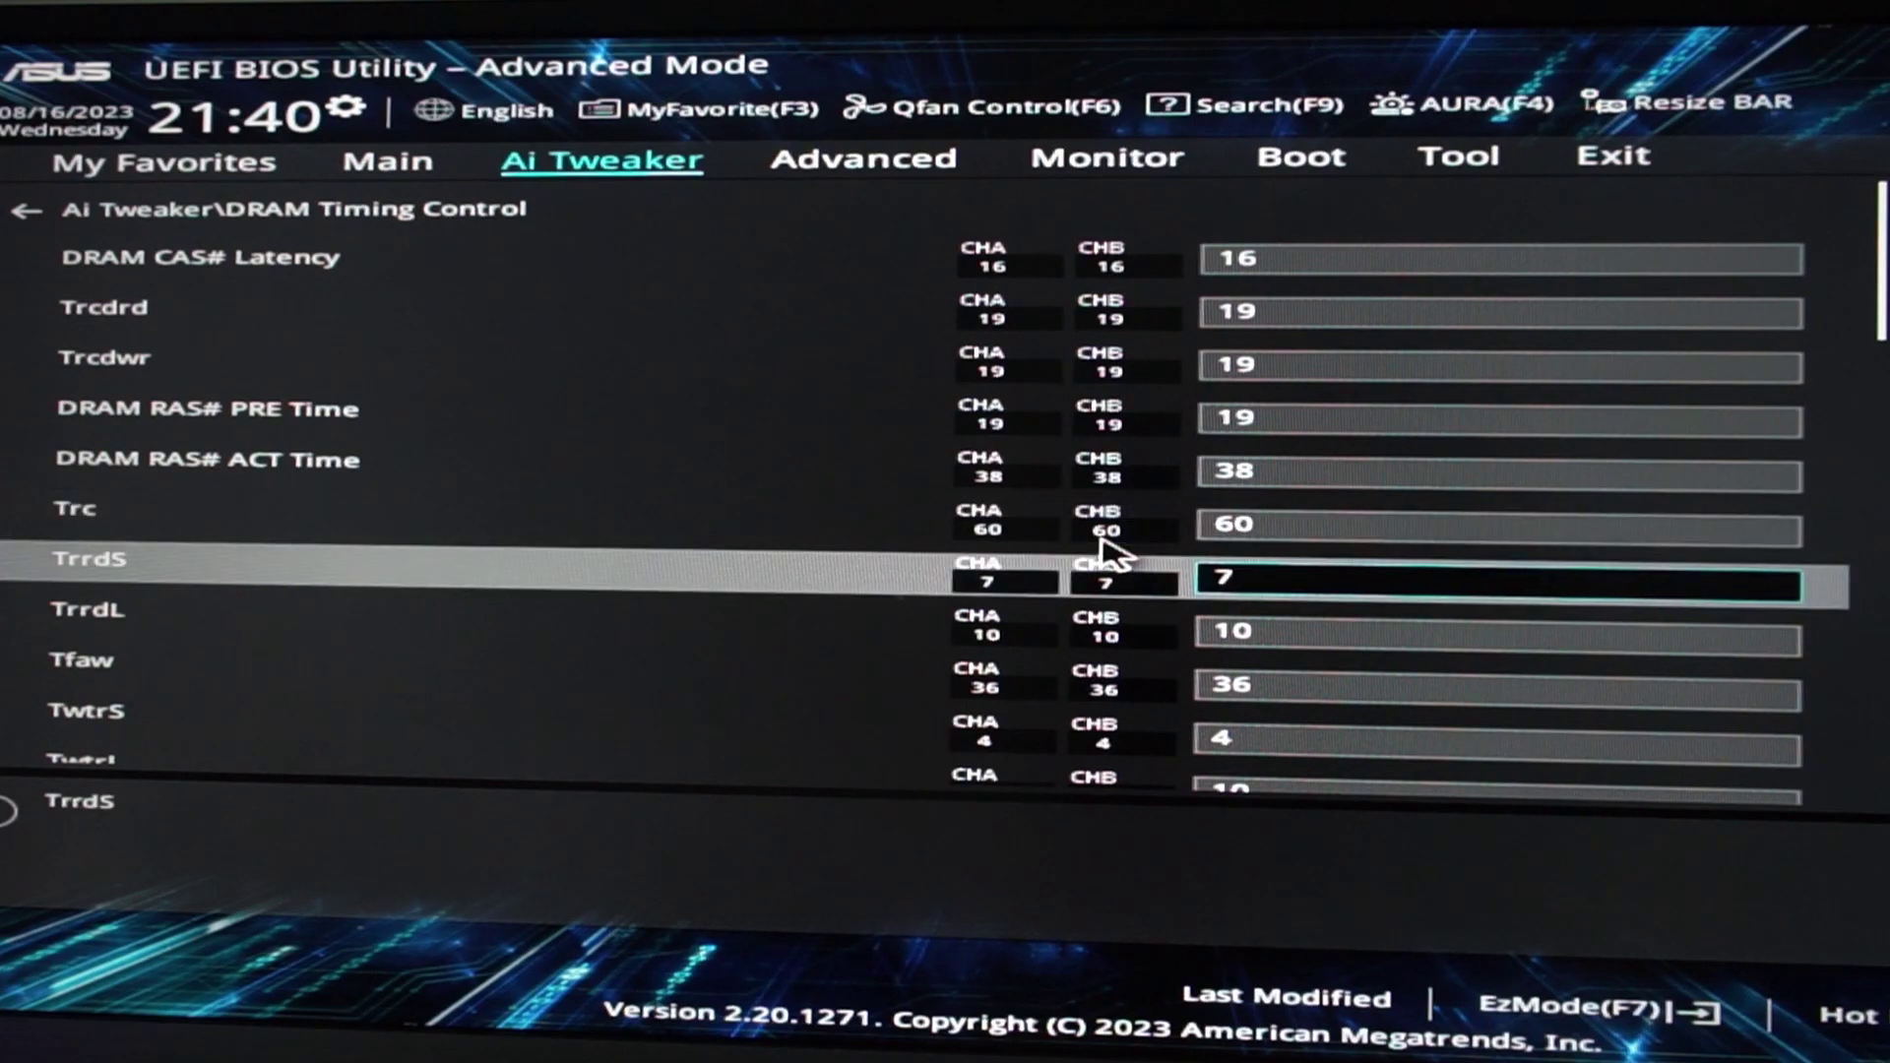
key(Down)
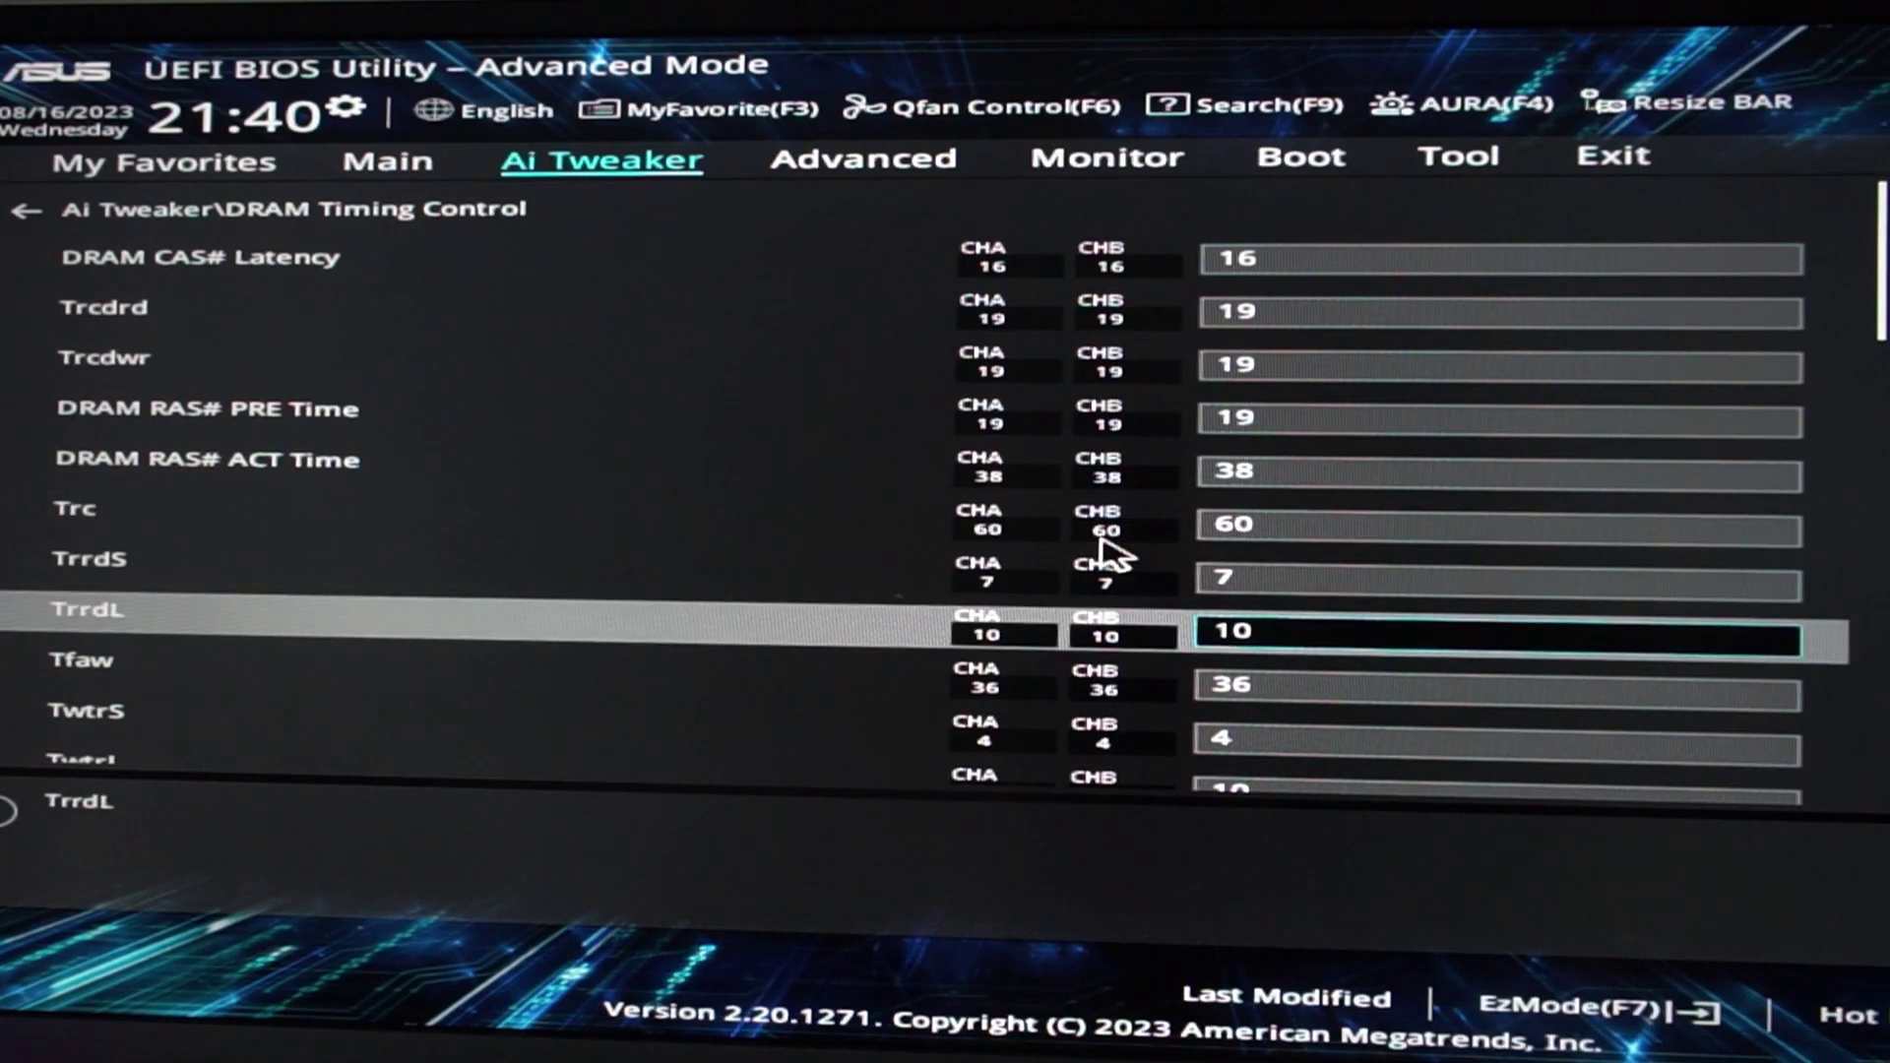
key(Down)
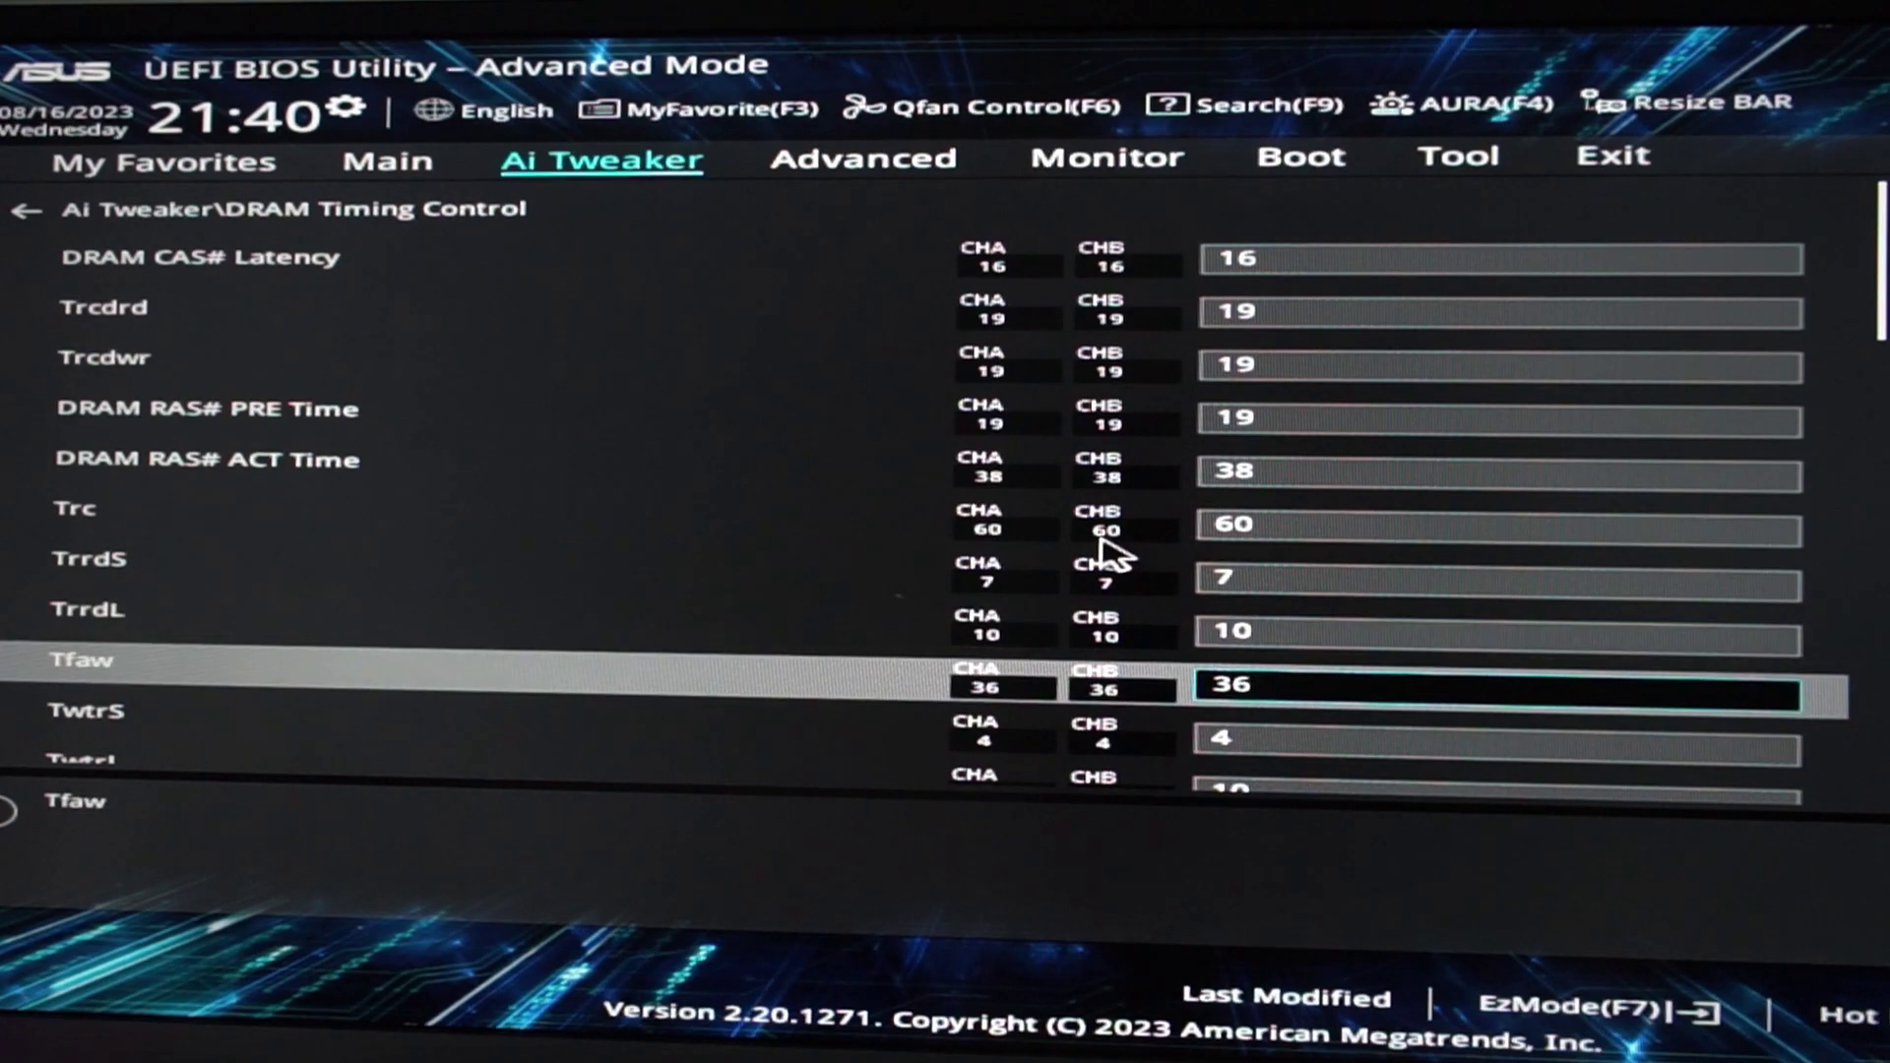
key(Down)
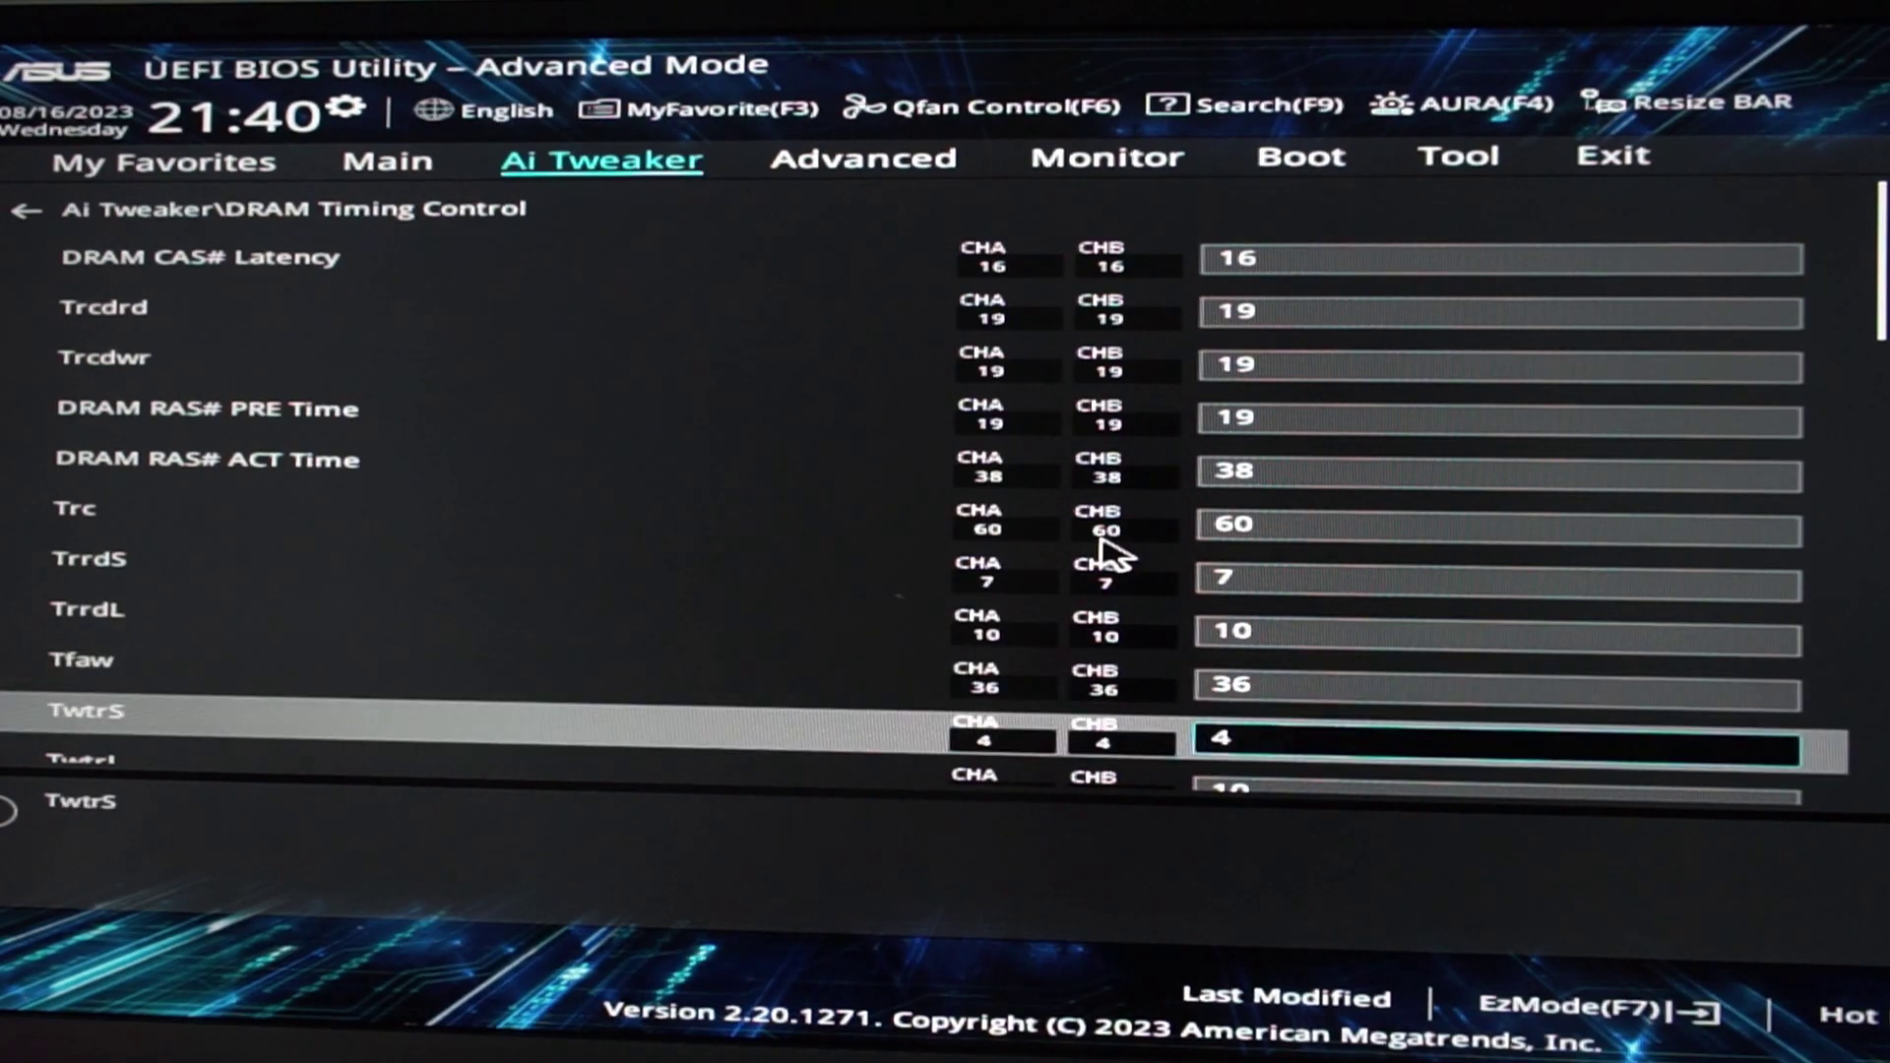
key(Down)
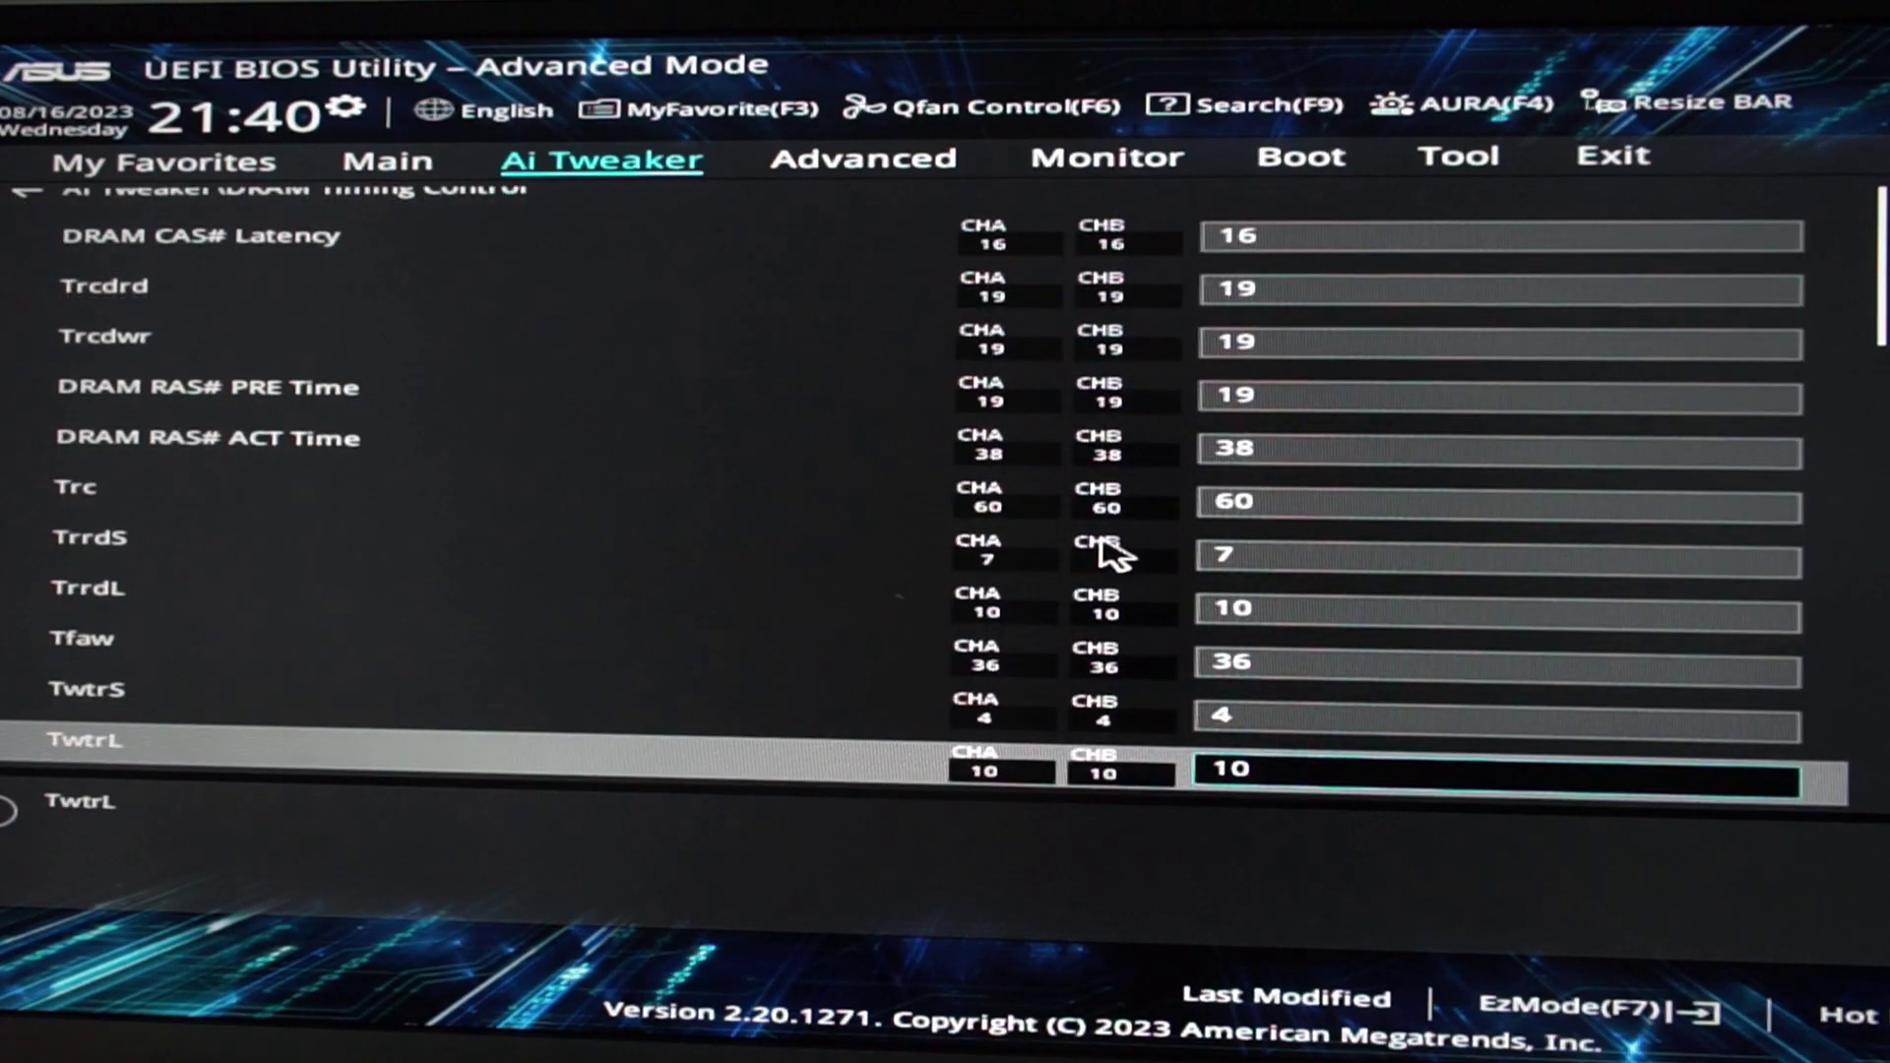
key(Down)
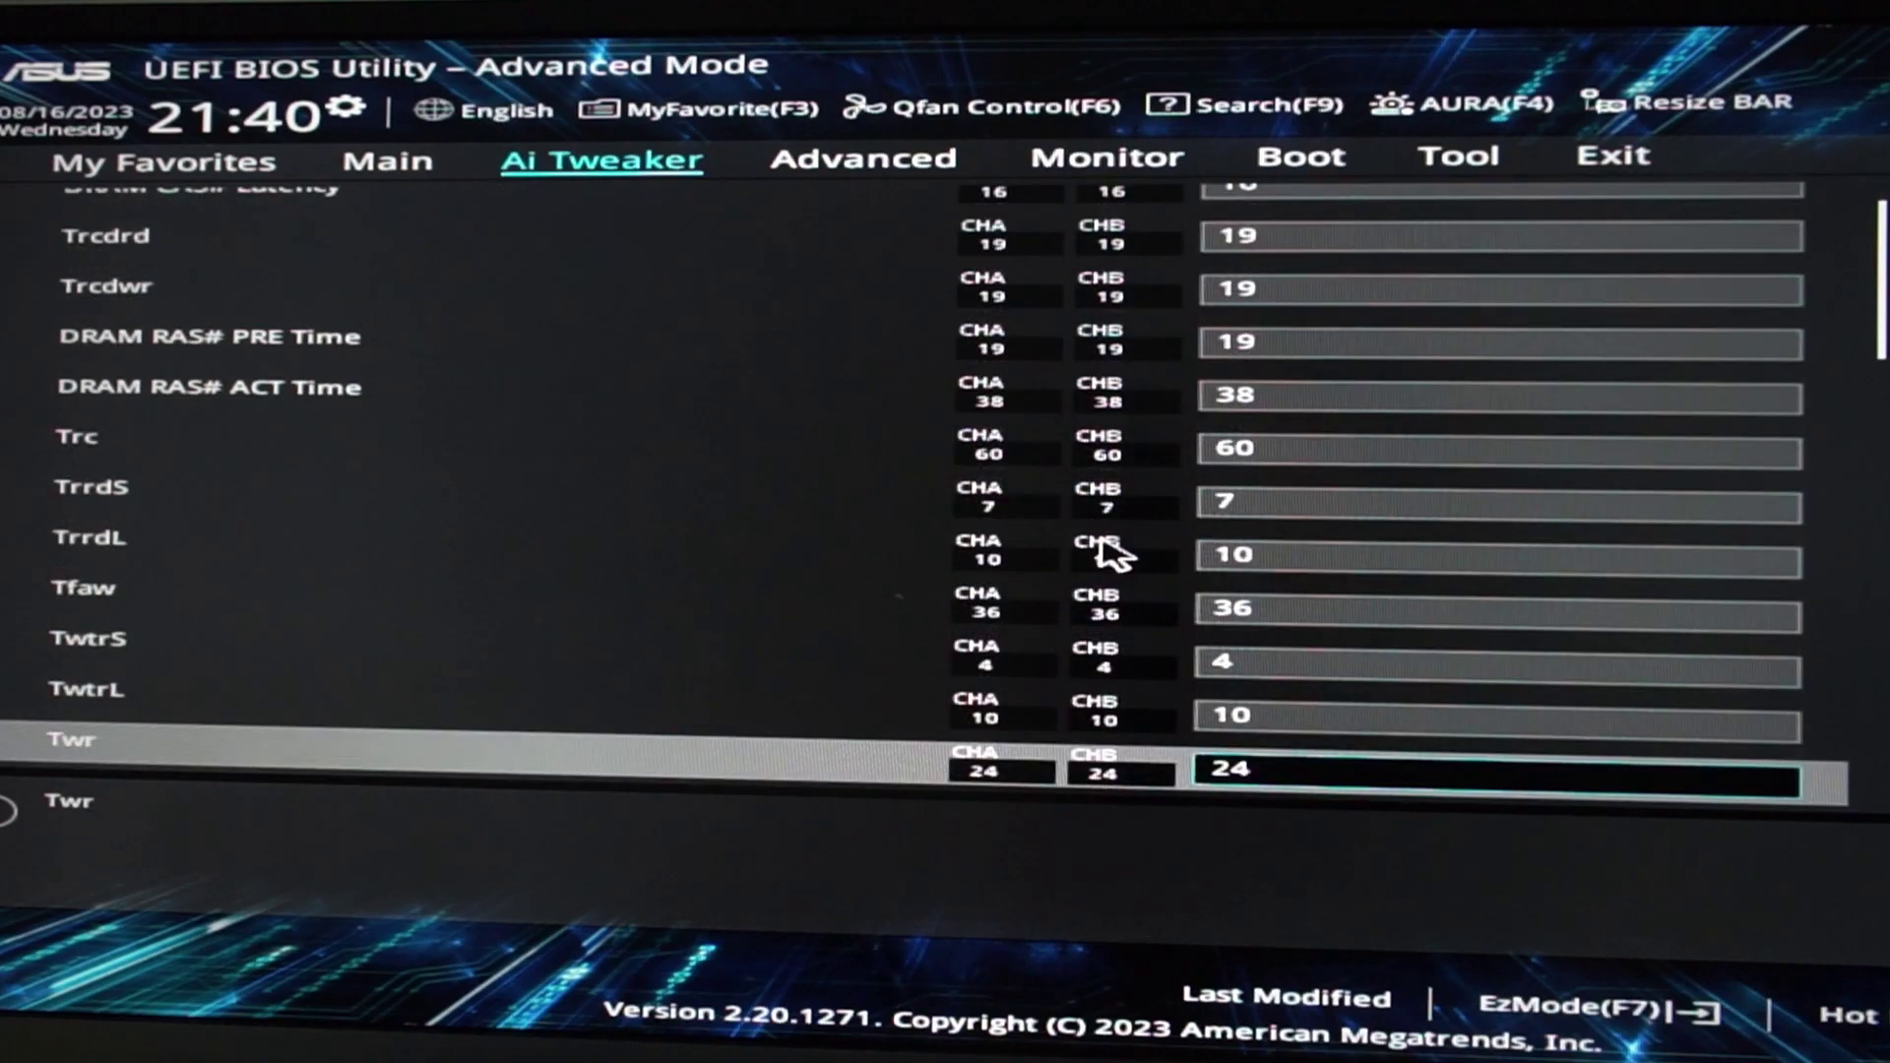
key(Down)
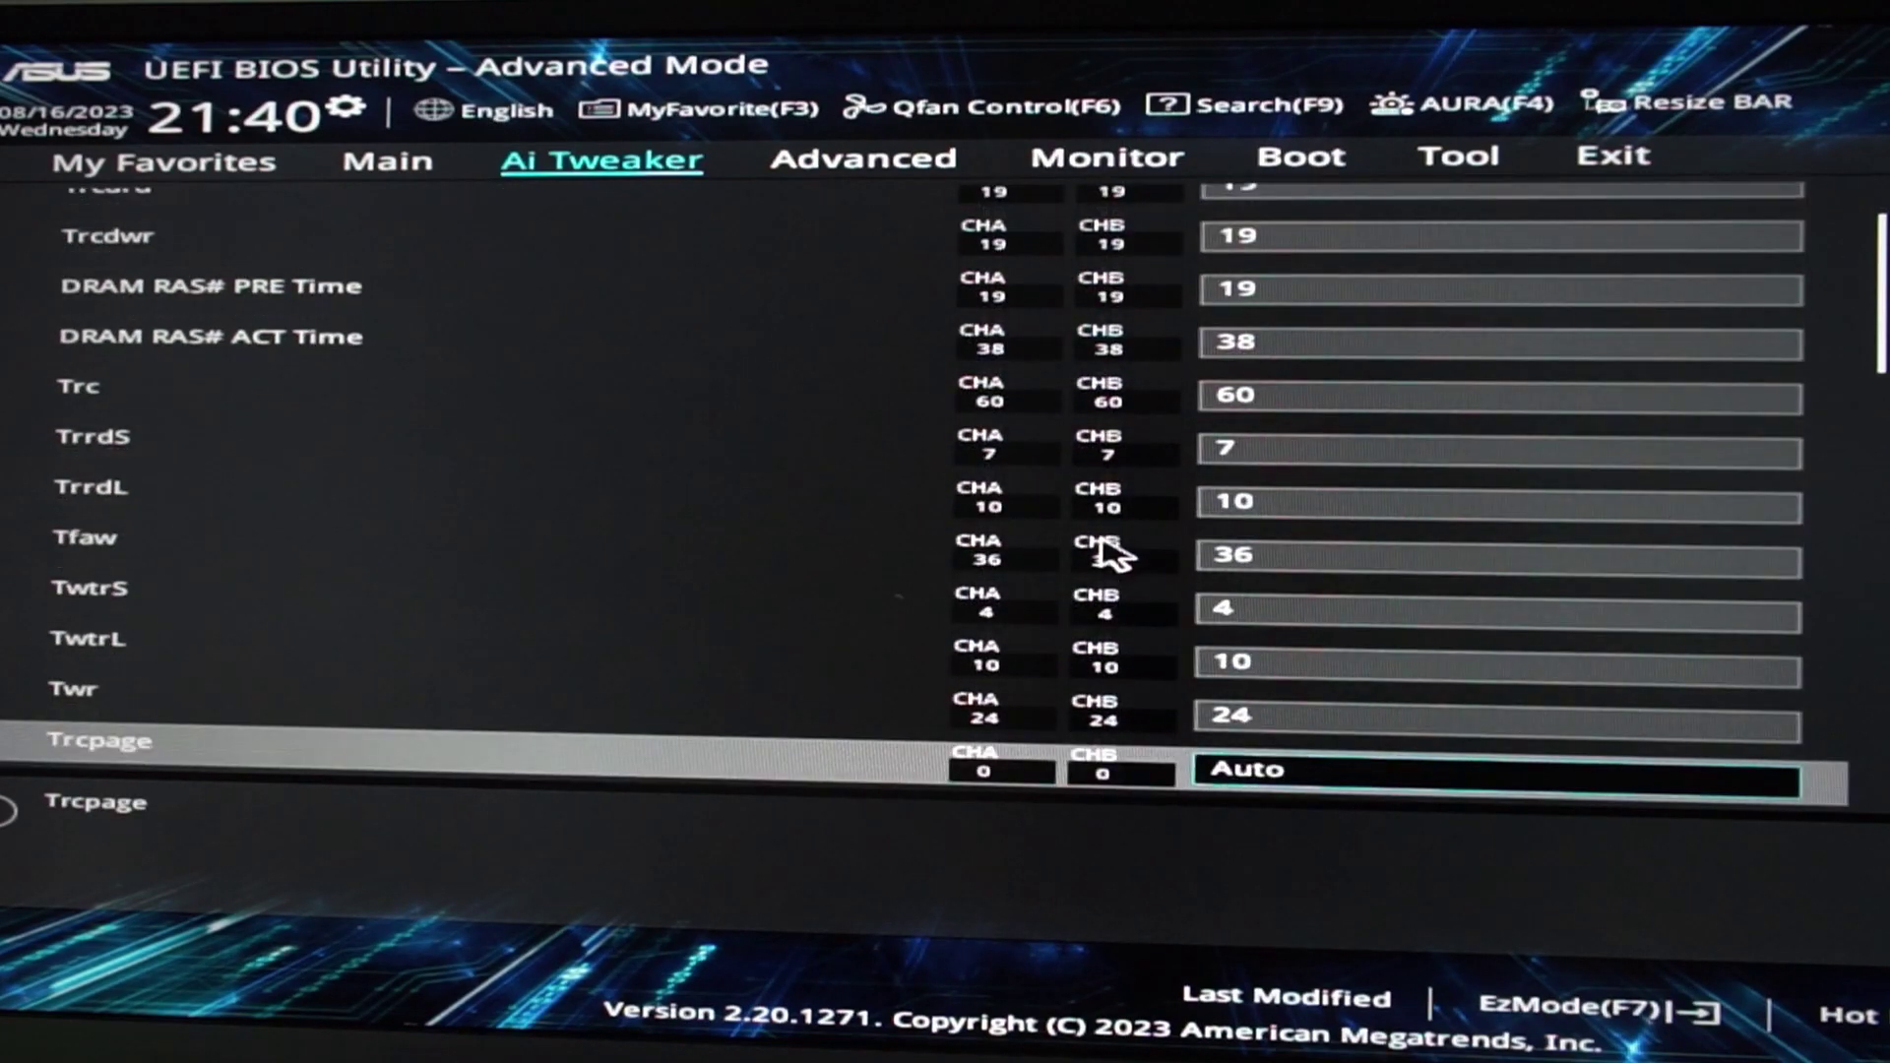
key(Down)
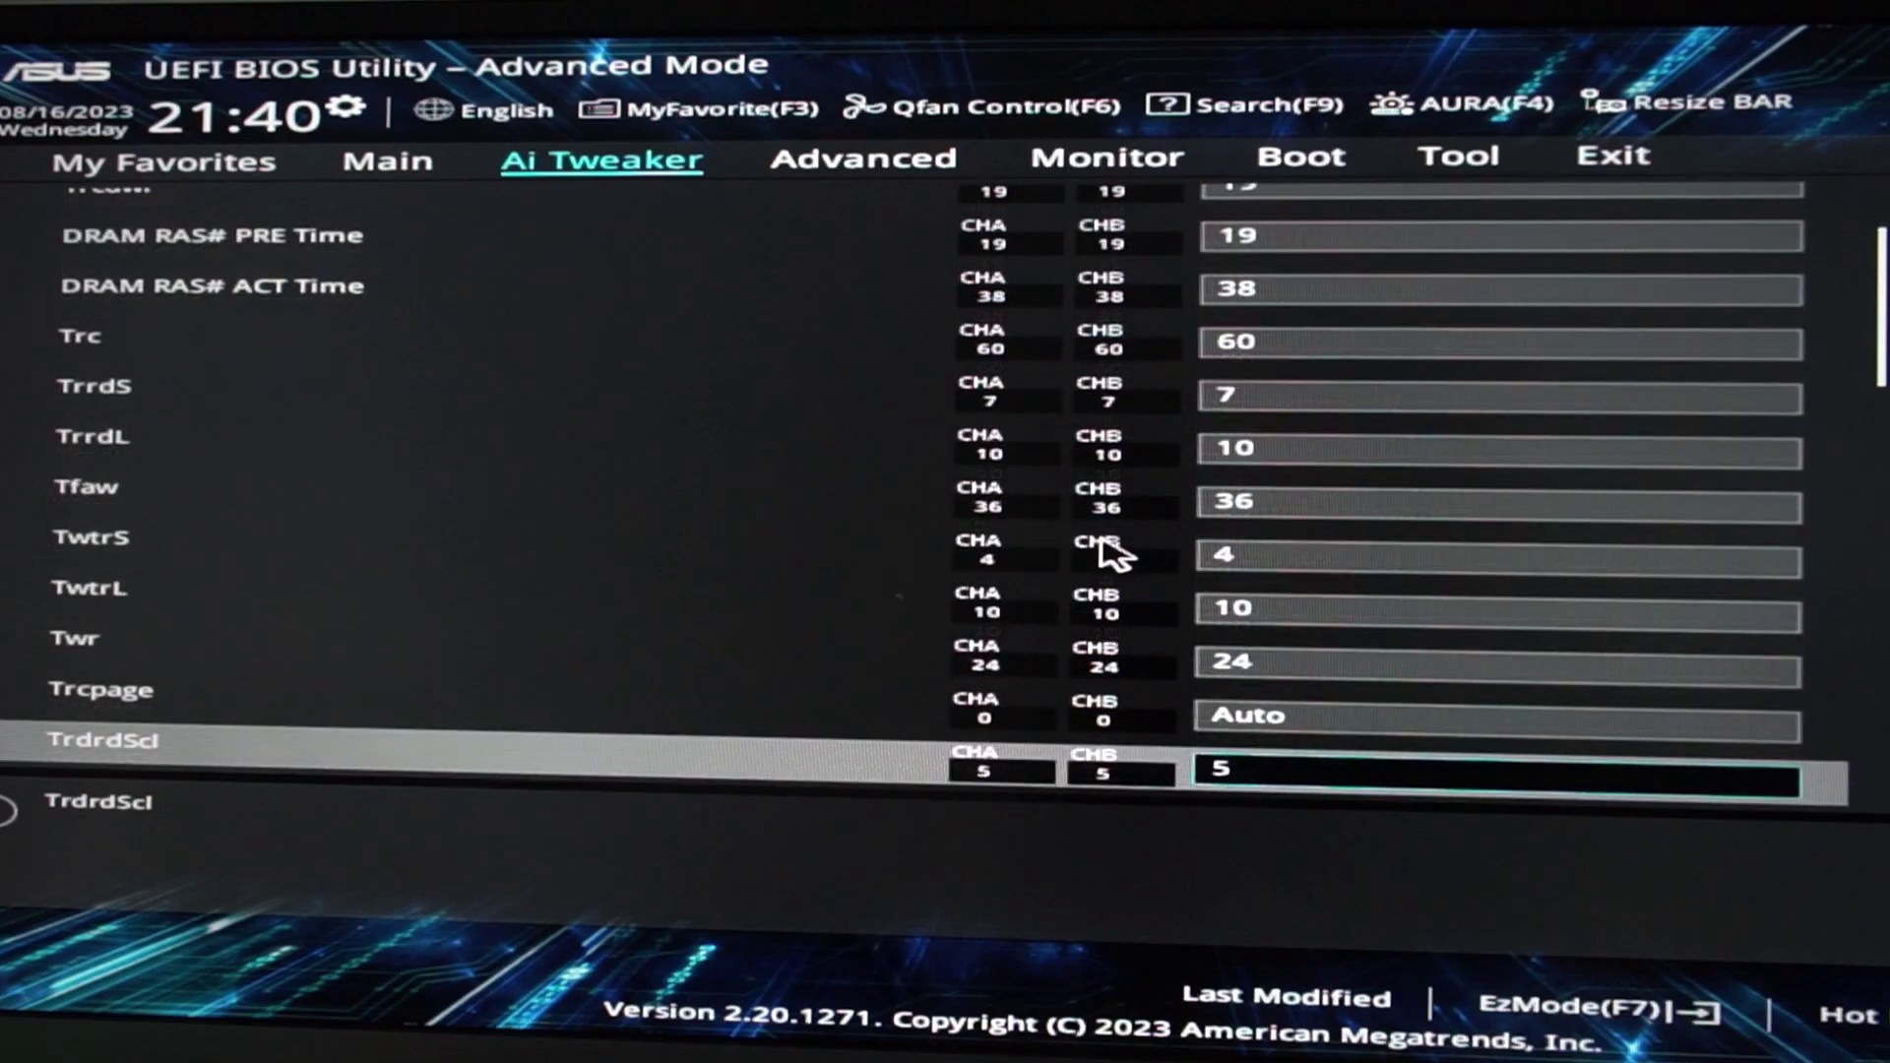
key(Down)
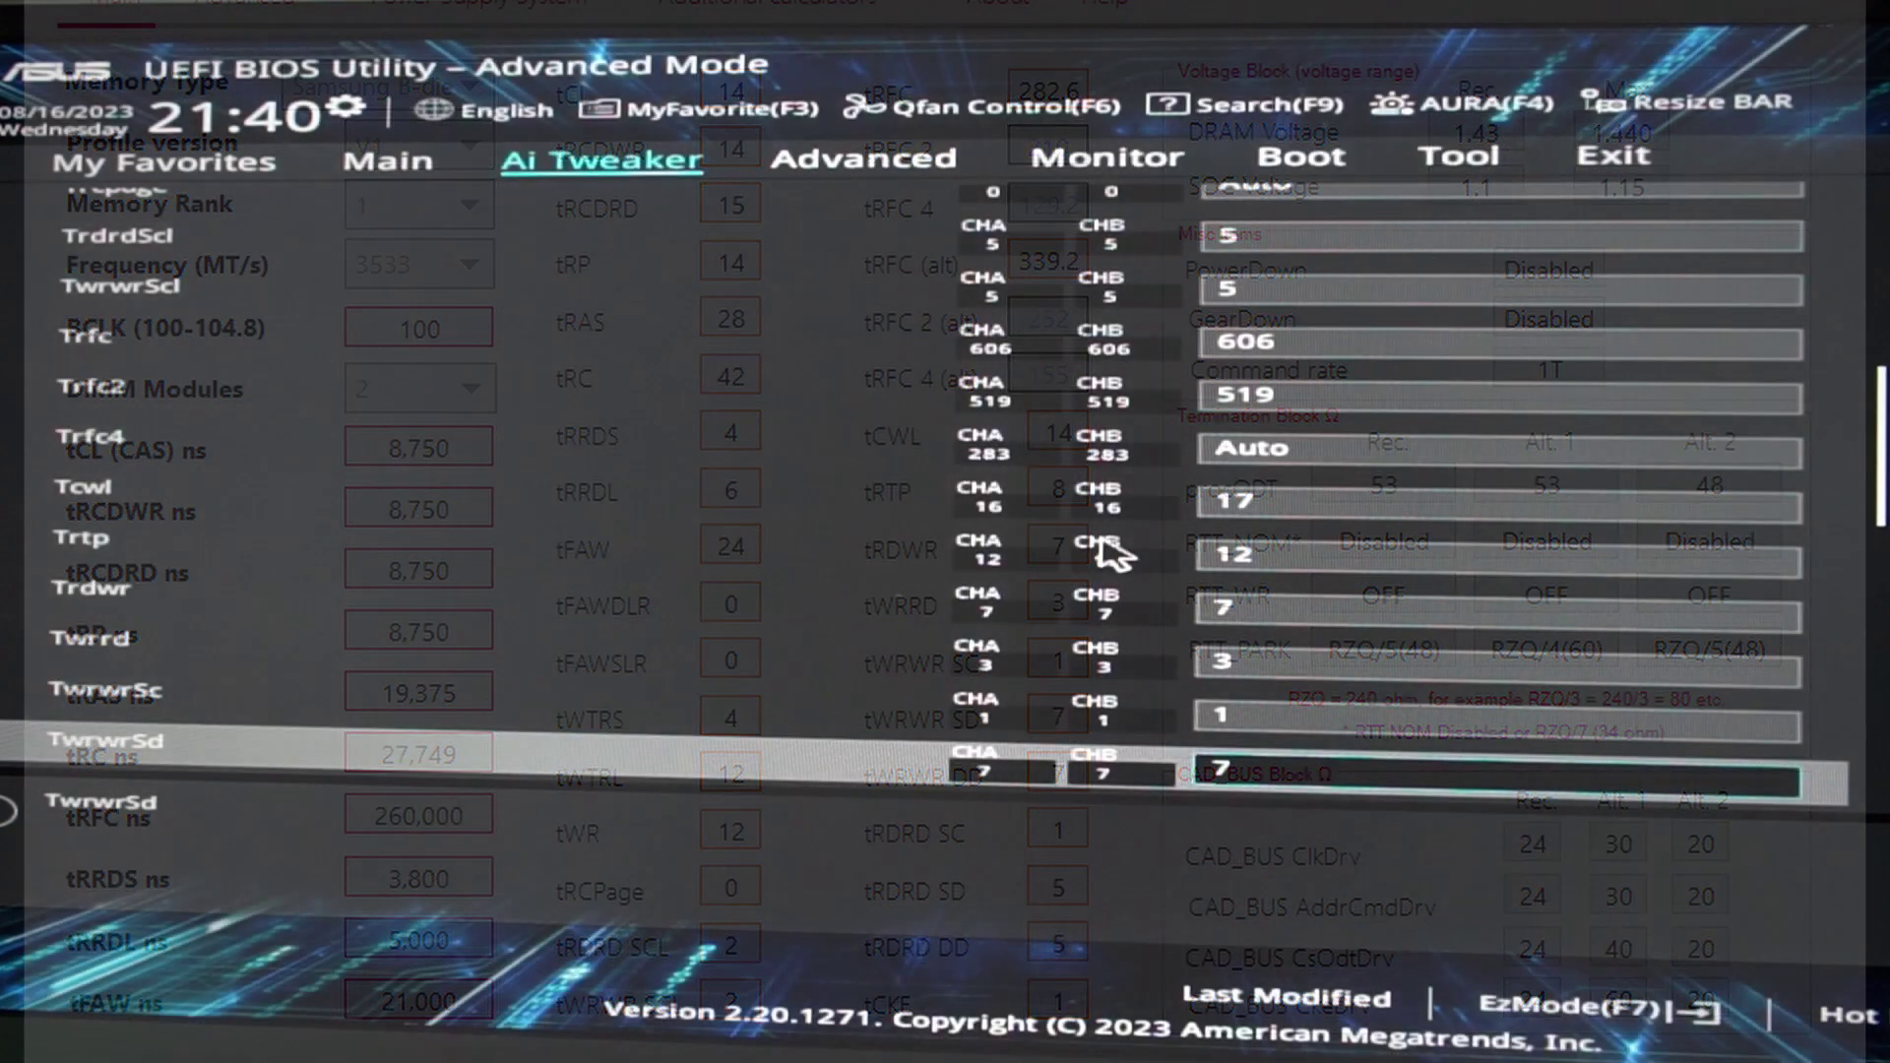
Step: Move on through TwrwrDd and TrdrdSc to TrdrdSd, which is set to 5
key(Down)
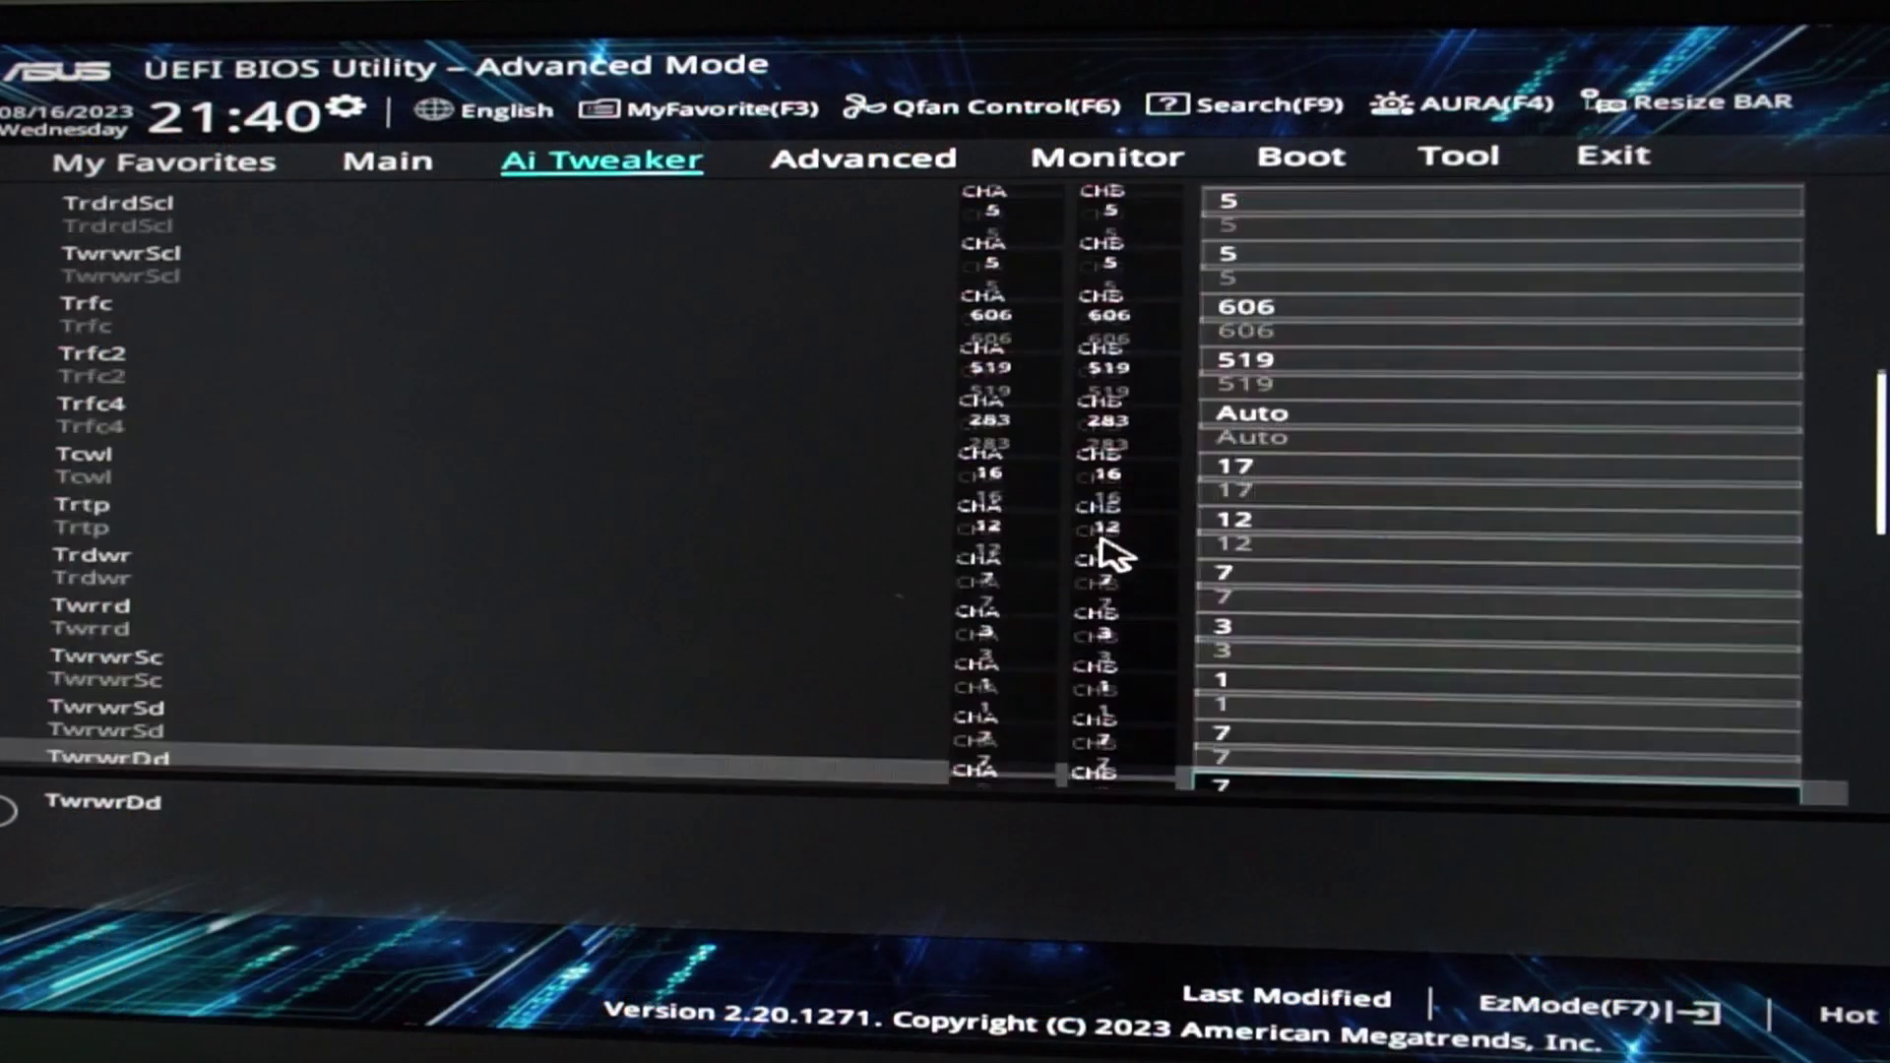
key(Down)
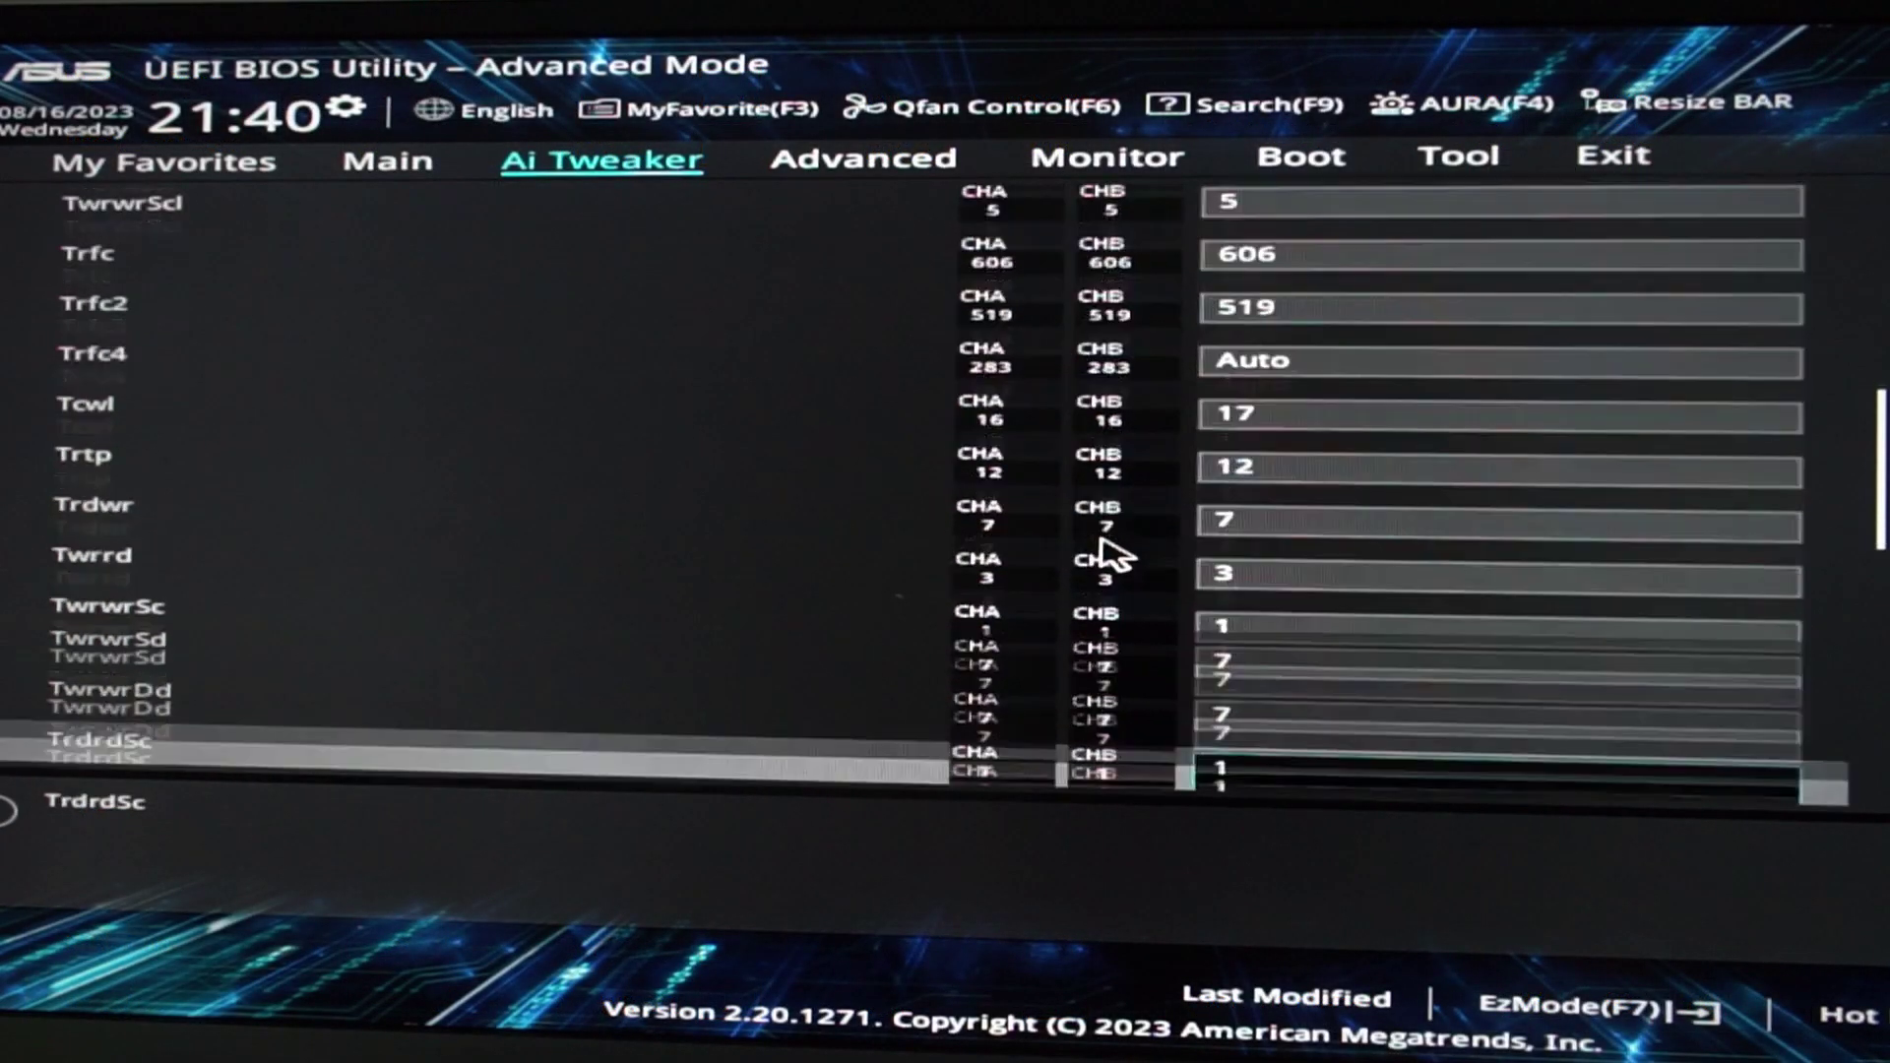
key(Down)
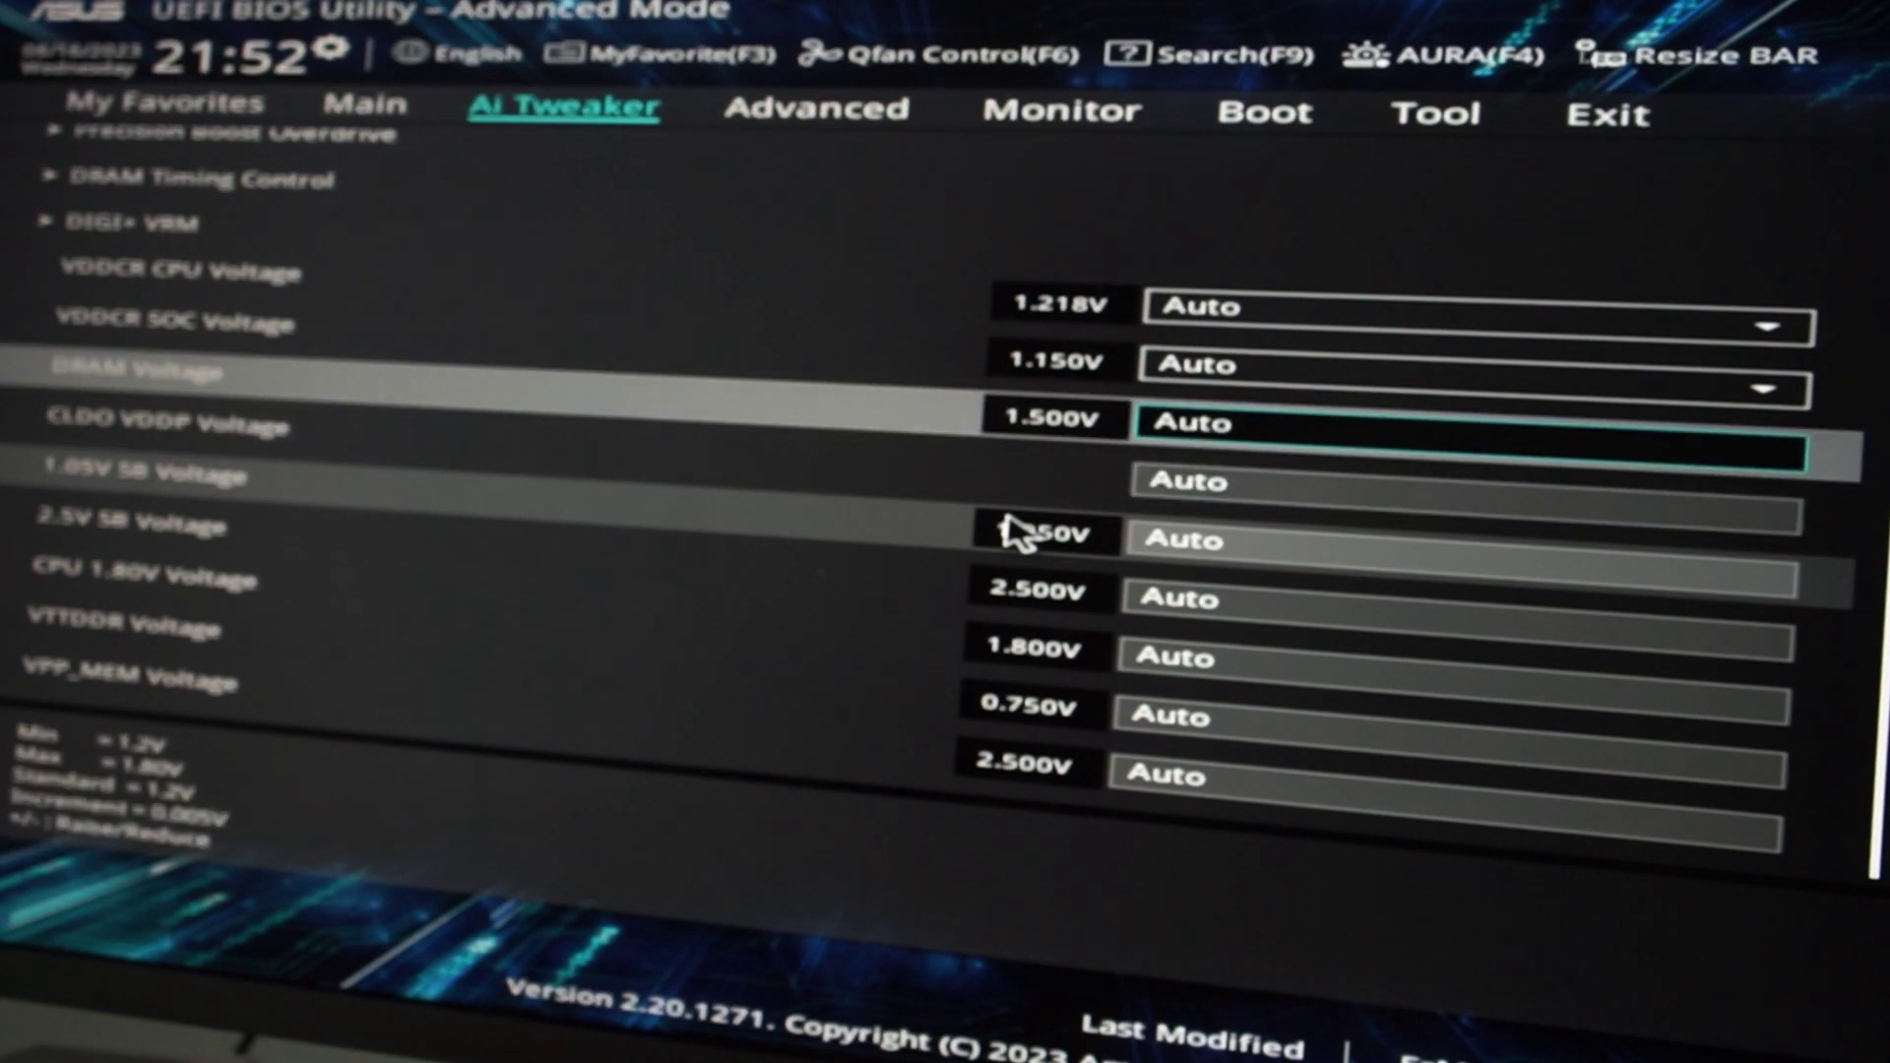
Step: Set DRAM Voltage to 1.5 V
text(1.5)
key(Return)
key(Down)
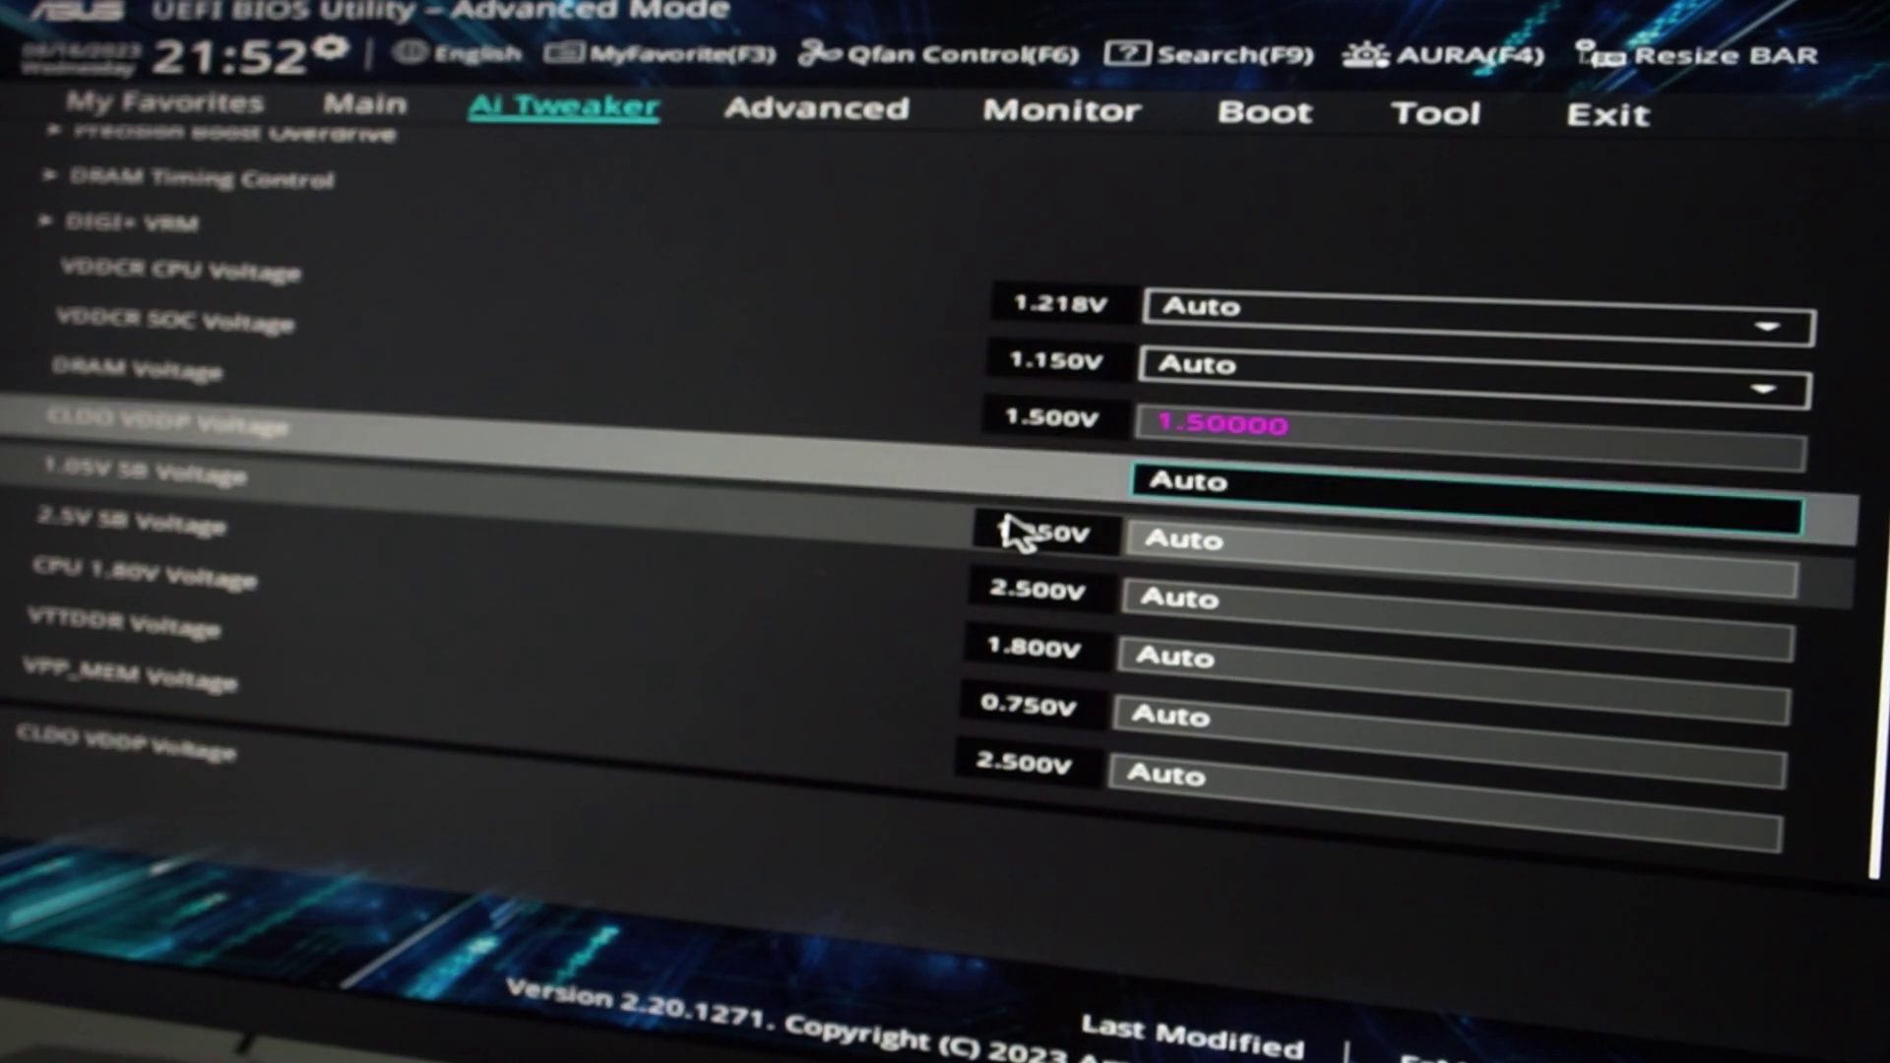
Step: Switch VDDCR SOC Voltage to Offset mode with a +0.05 V offset
key(Up)
key(Up)
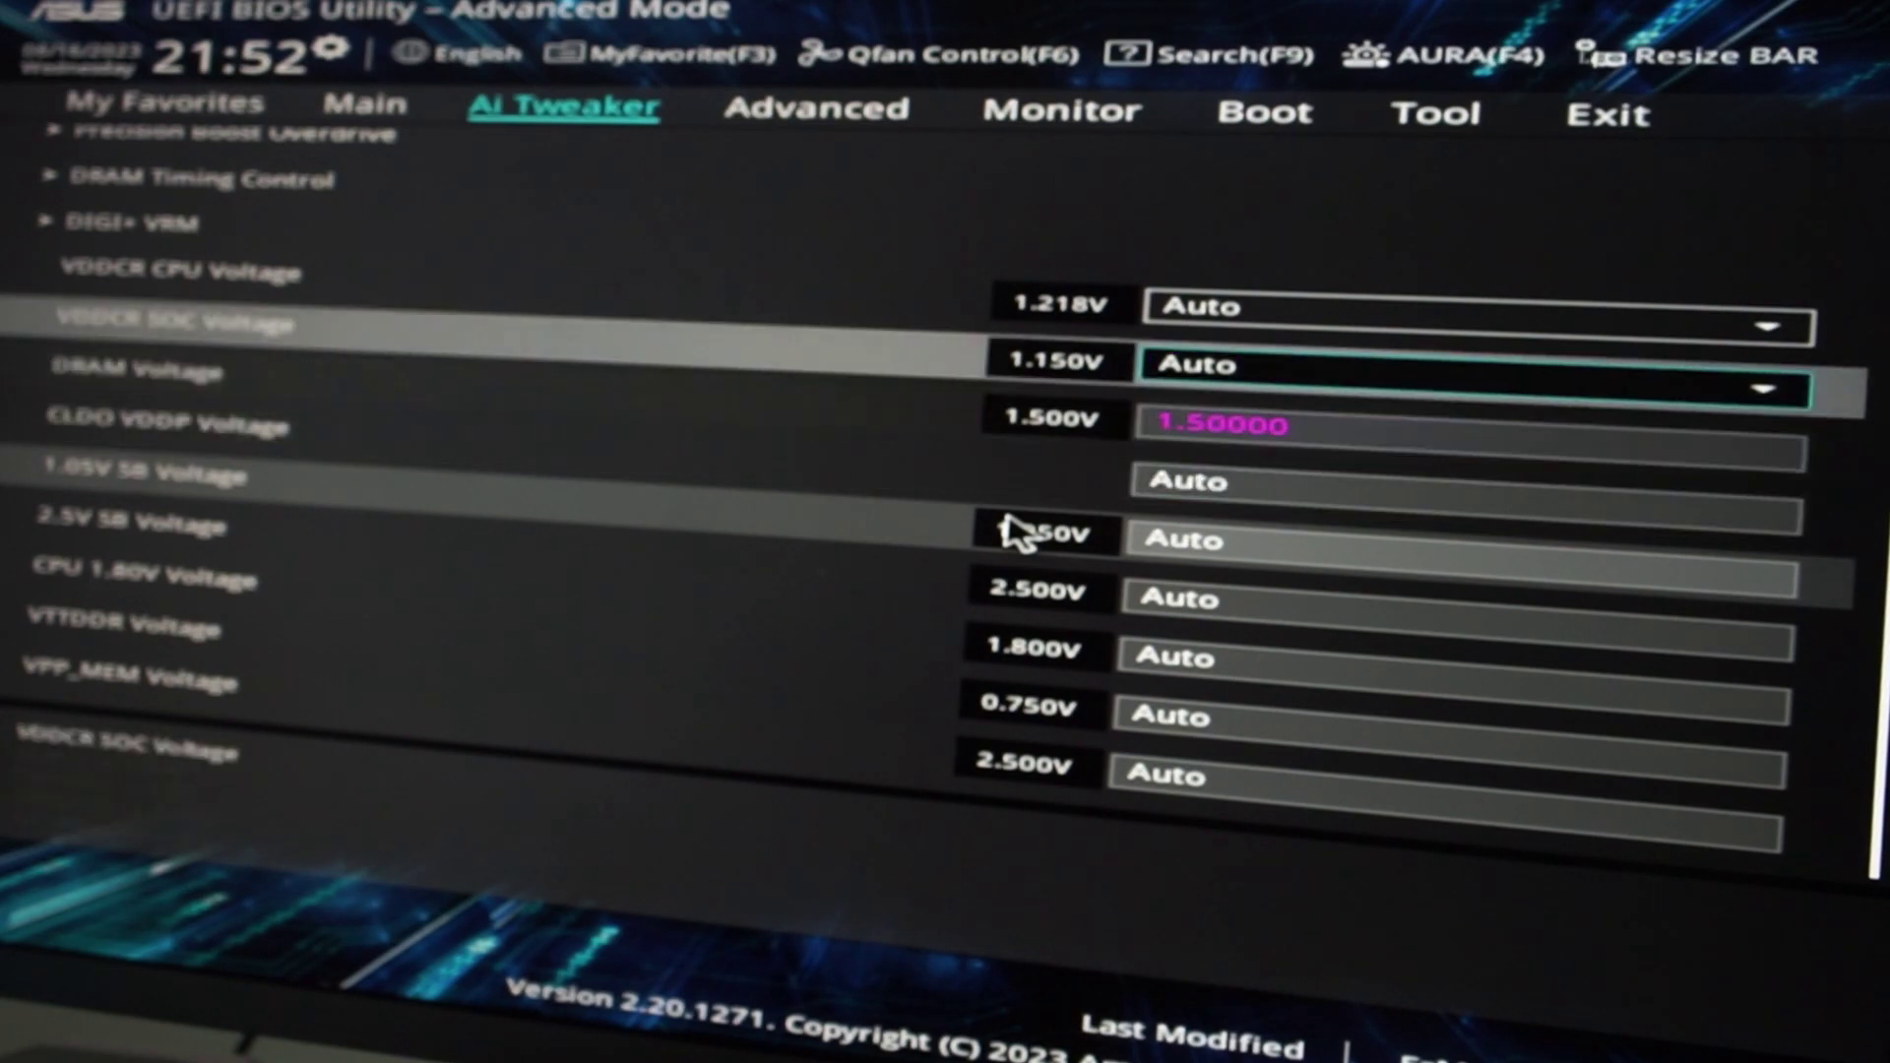
key(Return)
key(Down)
key(Return)
key(Down)
key(Down)
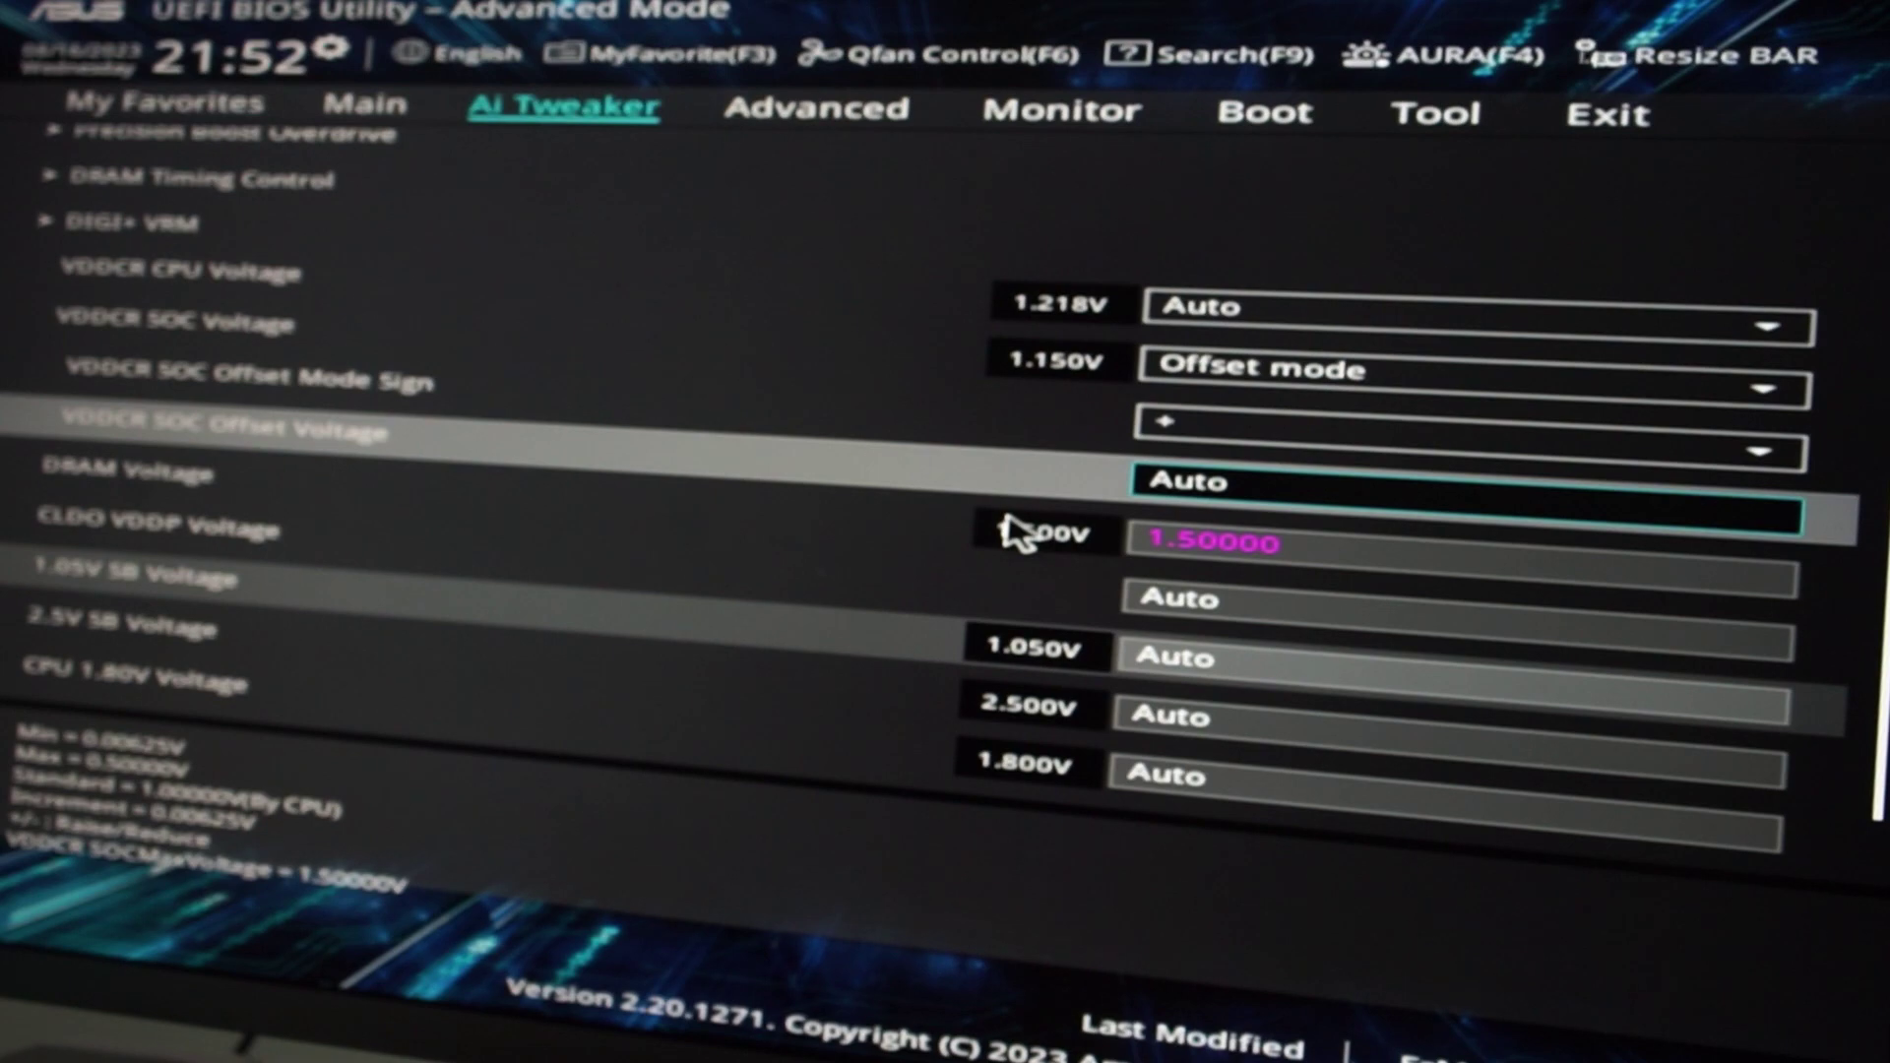
text(0.05)
key(Return)
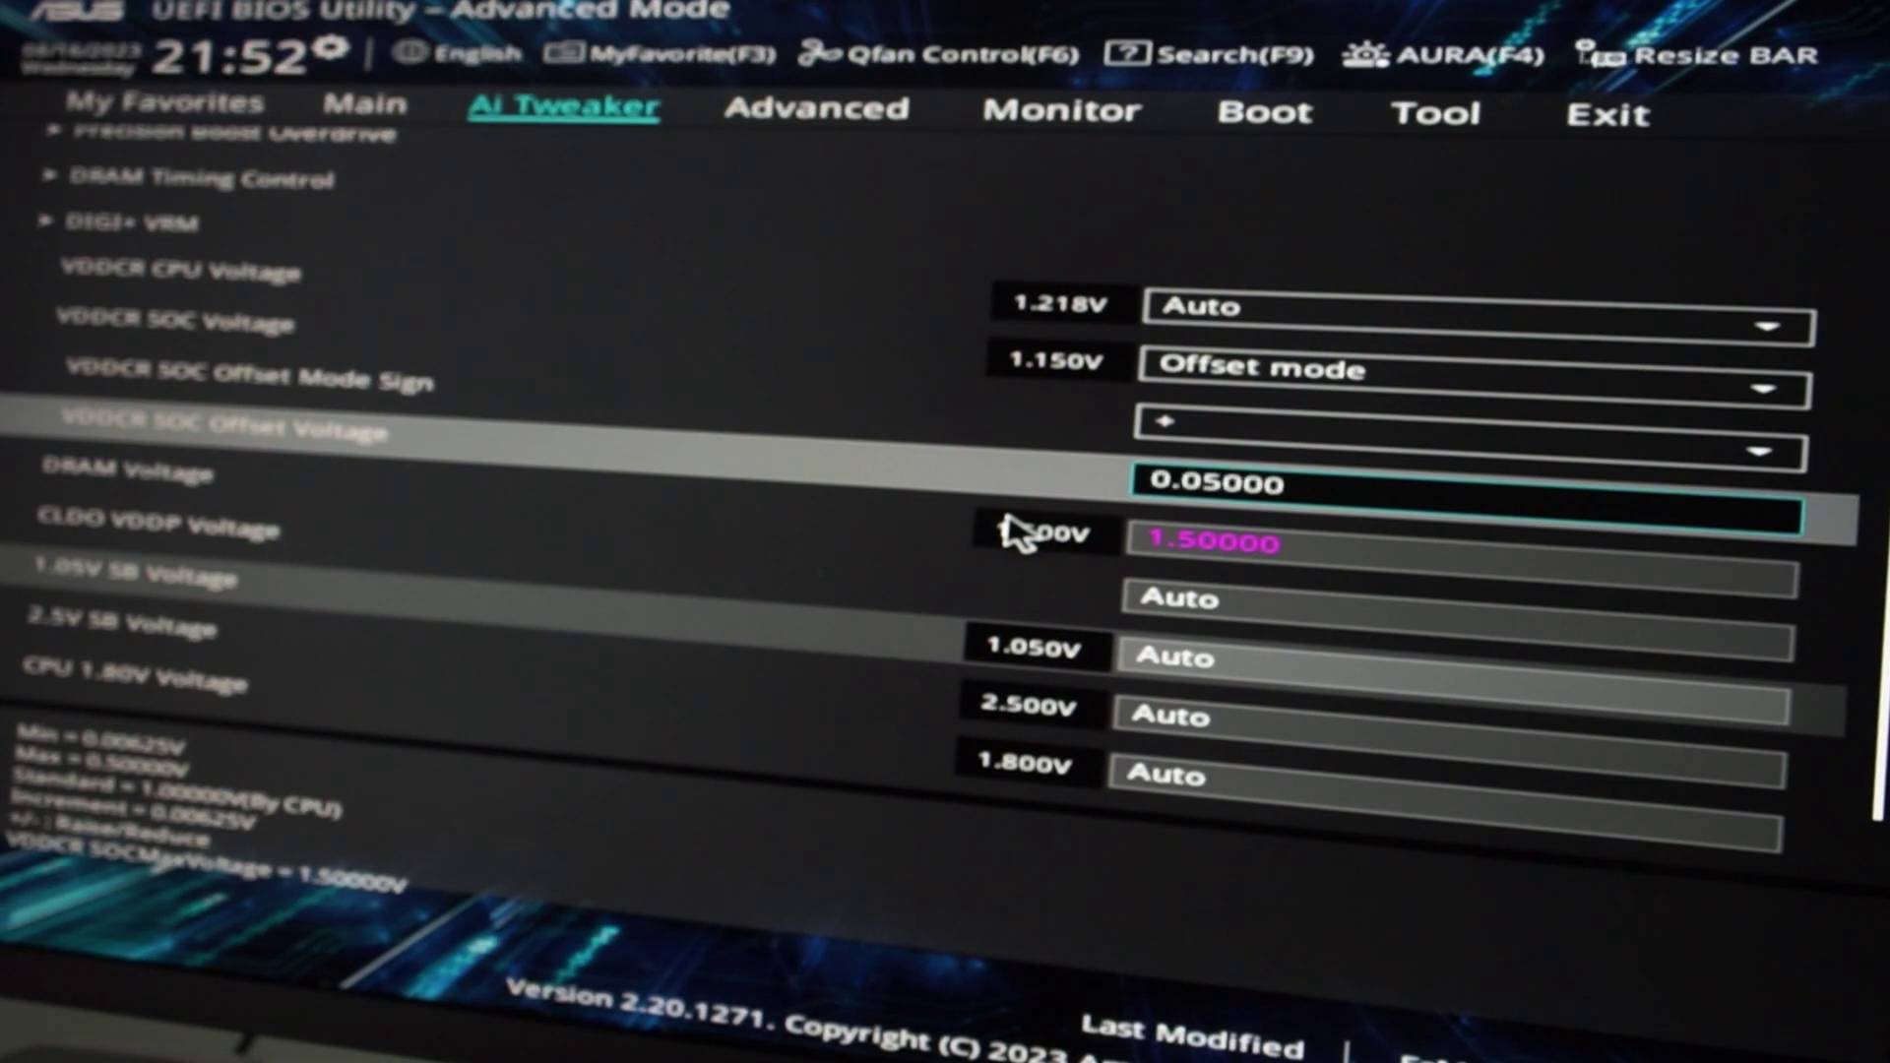
key(Down)
key(Down)
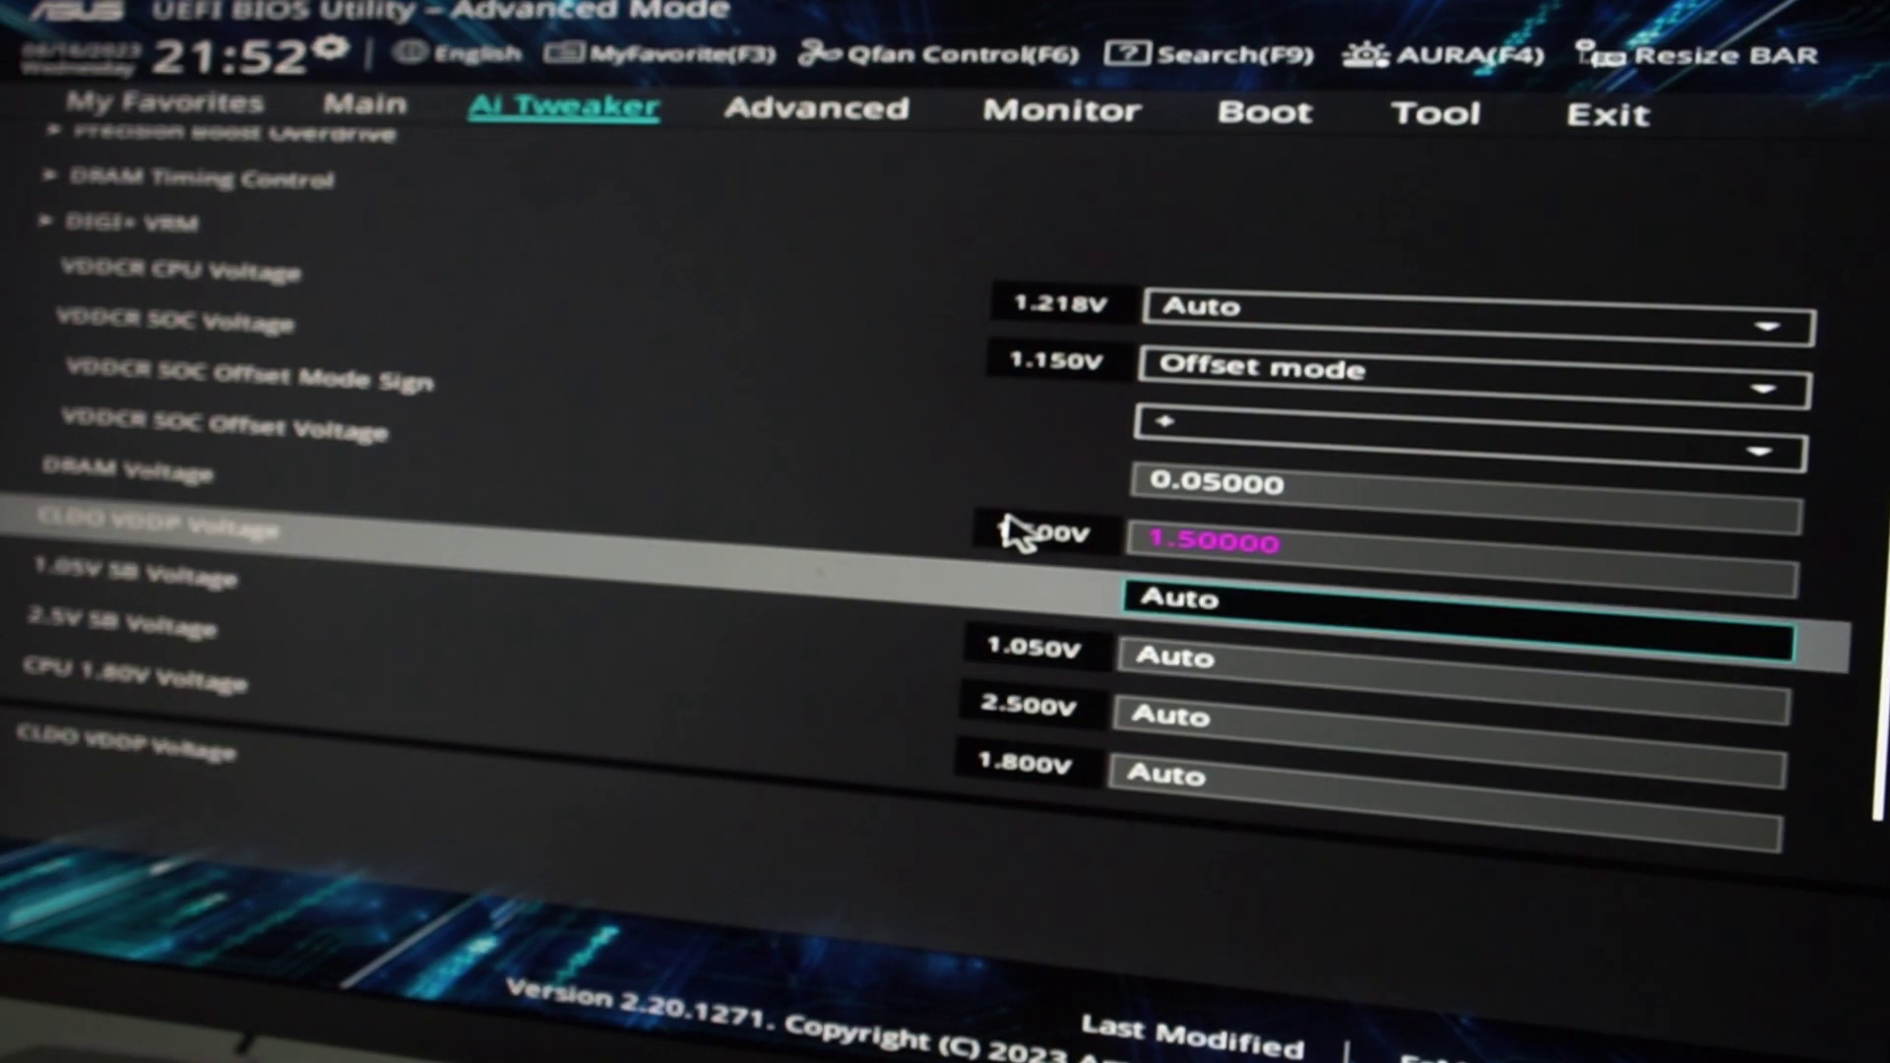
key(Down)
key(Down)
key(Down)
key(Down)
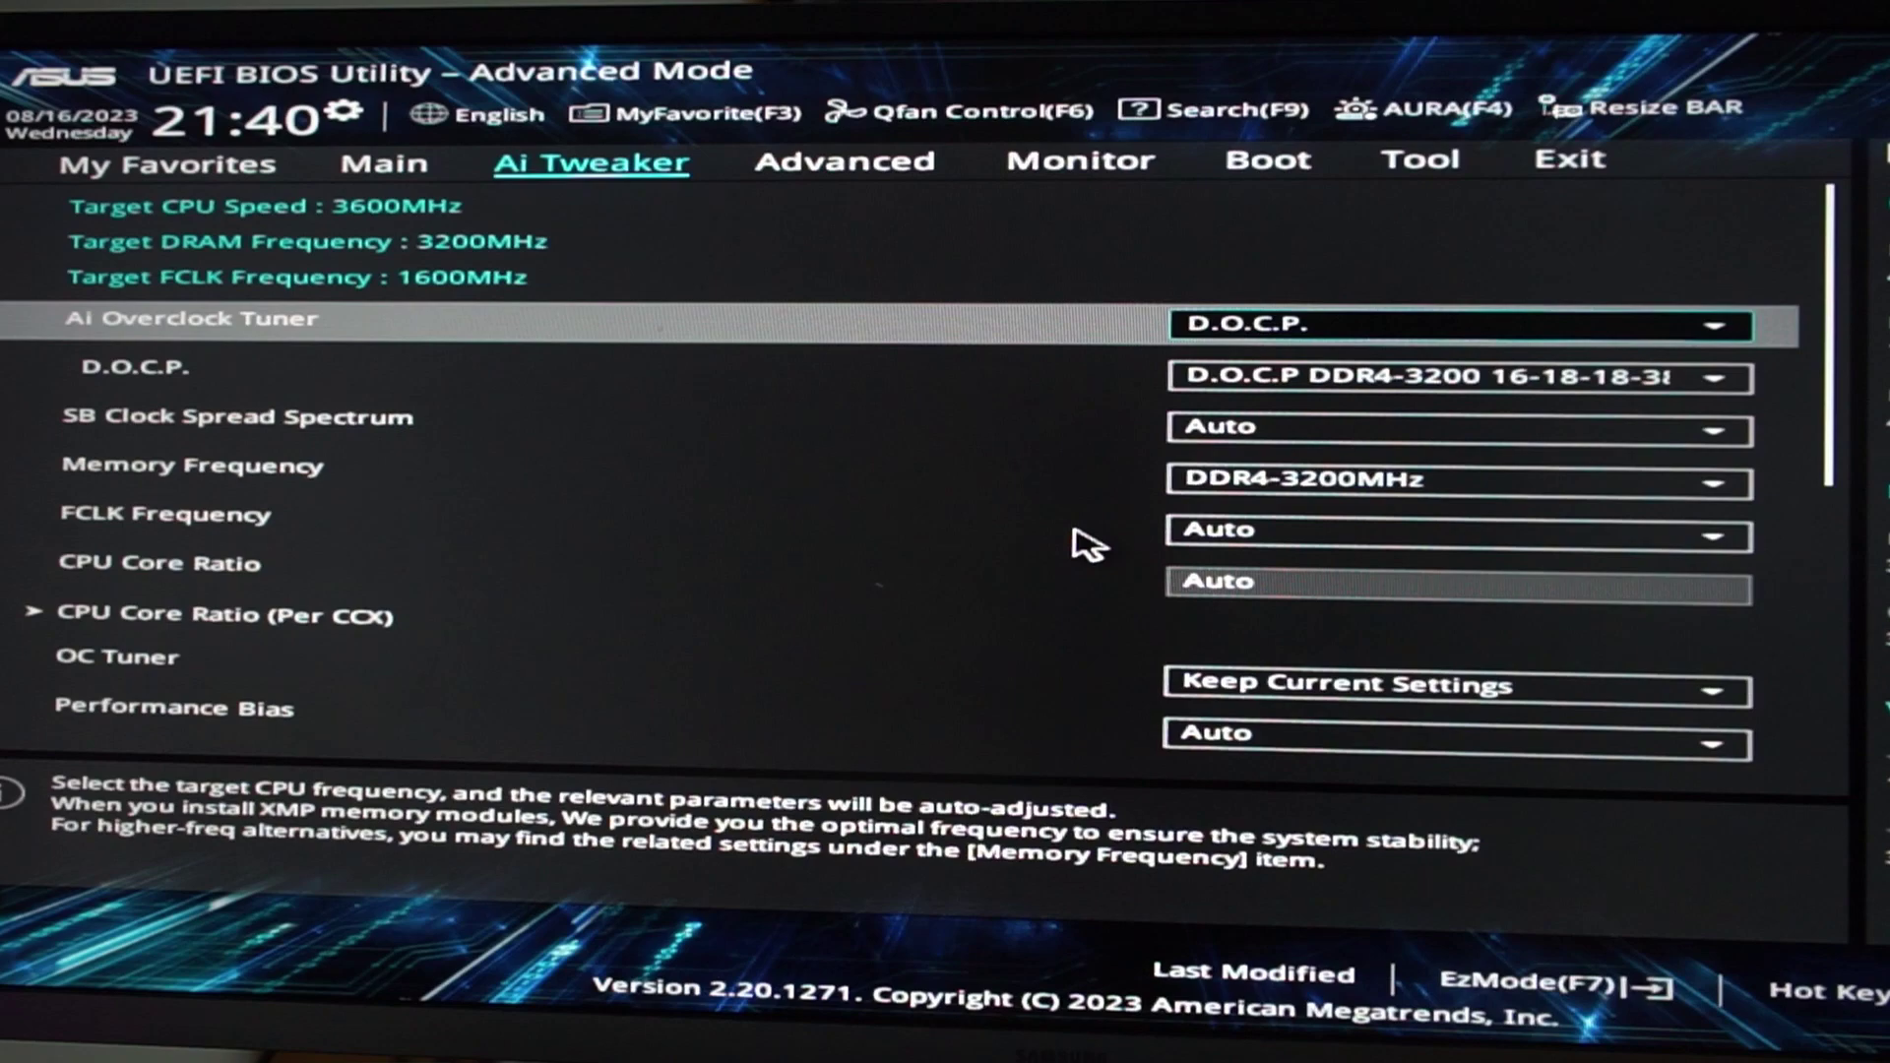
key(Down)
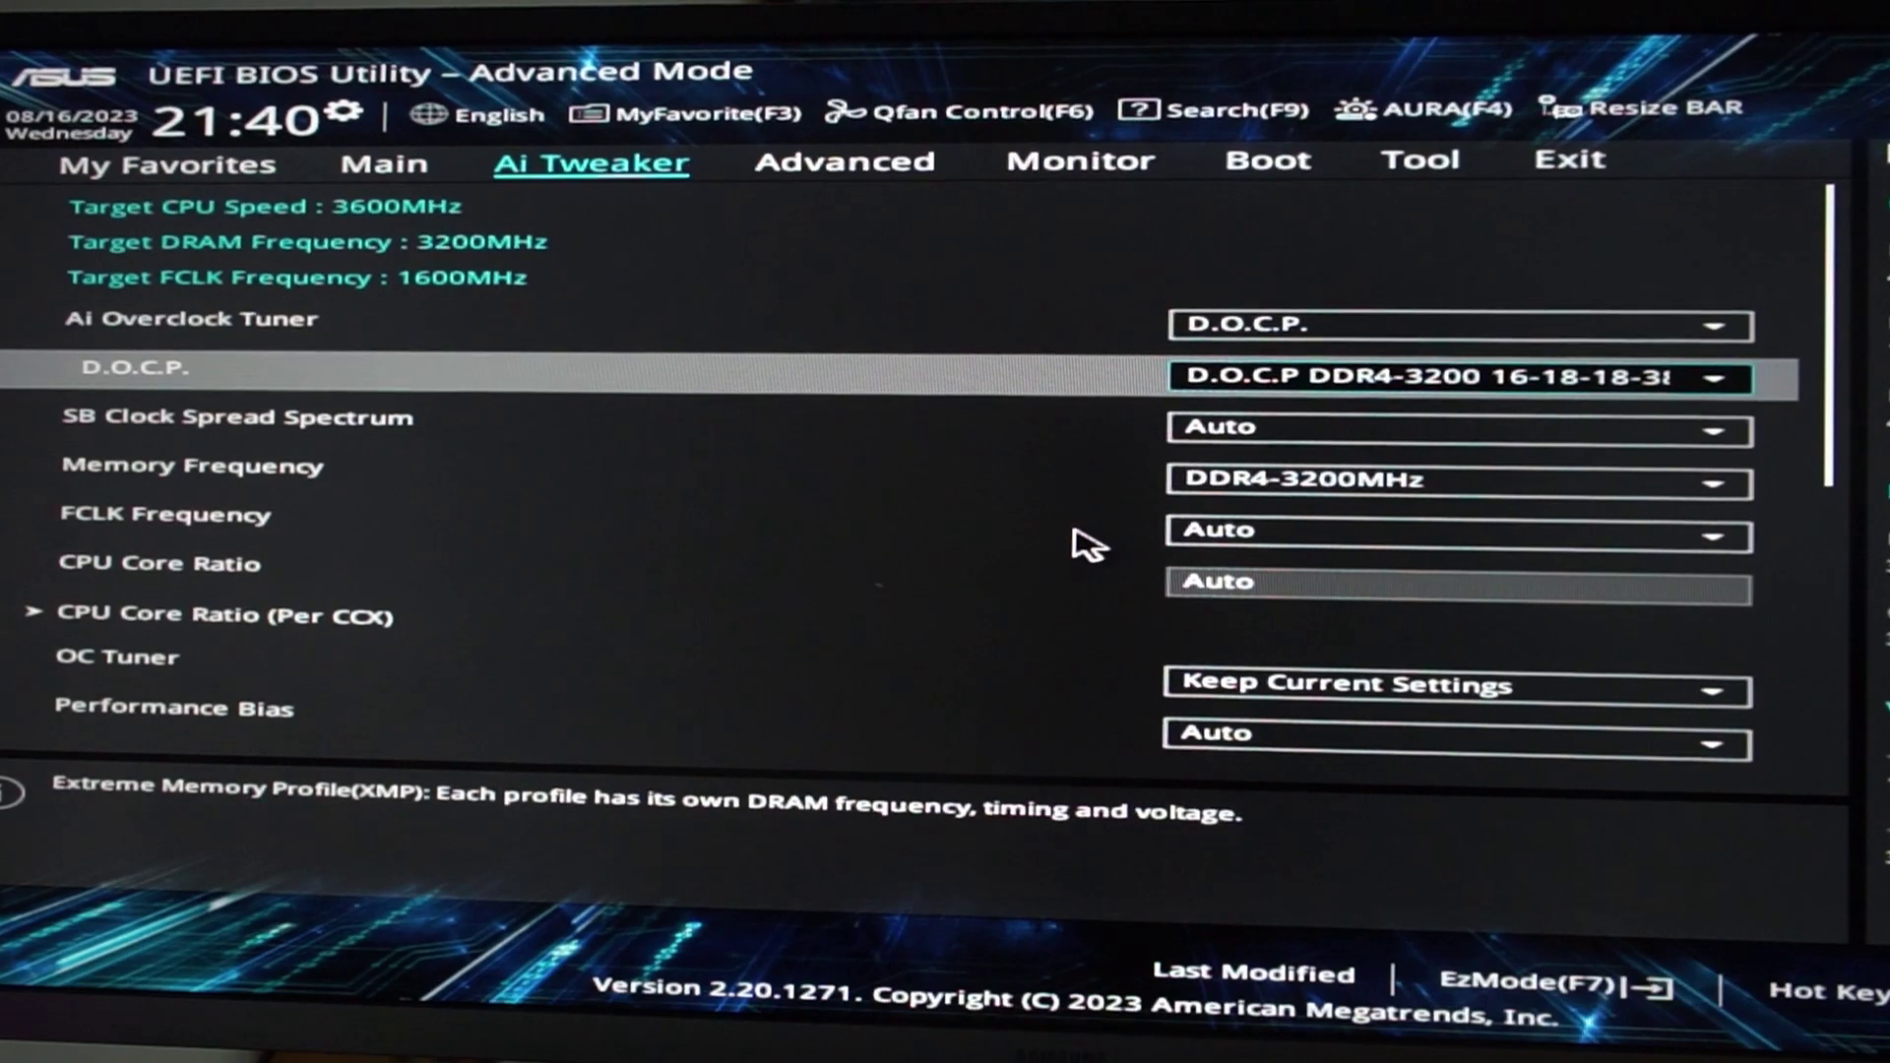
key(Down)
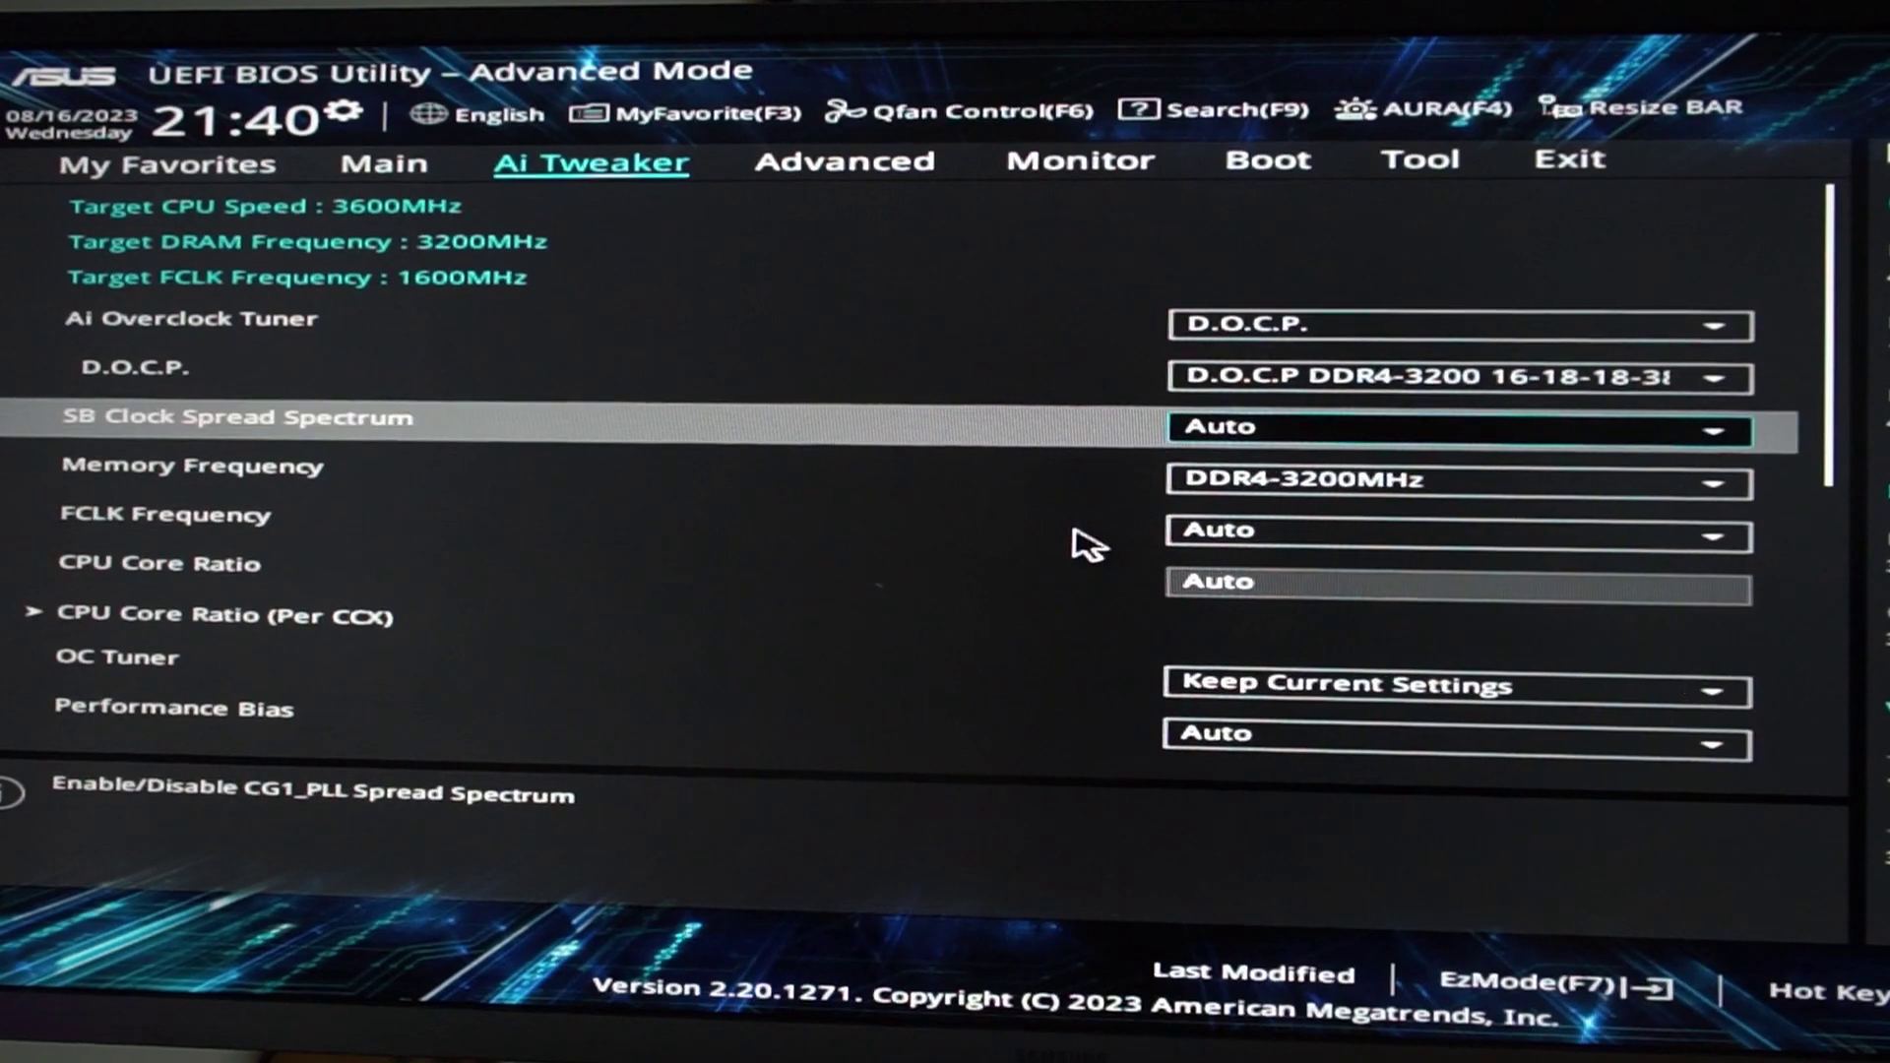
key(Down)
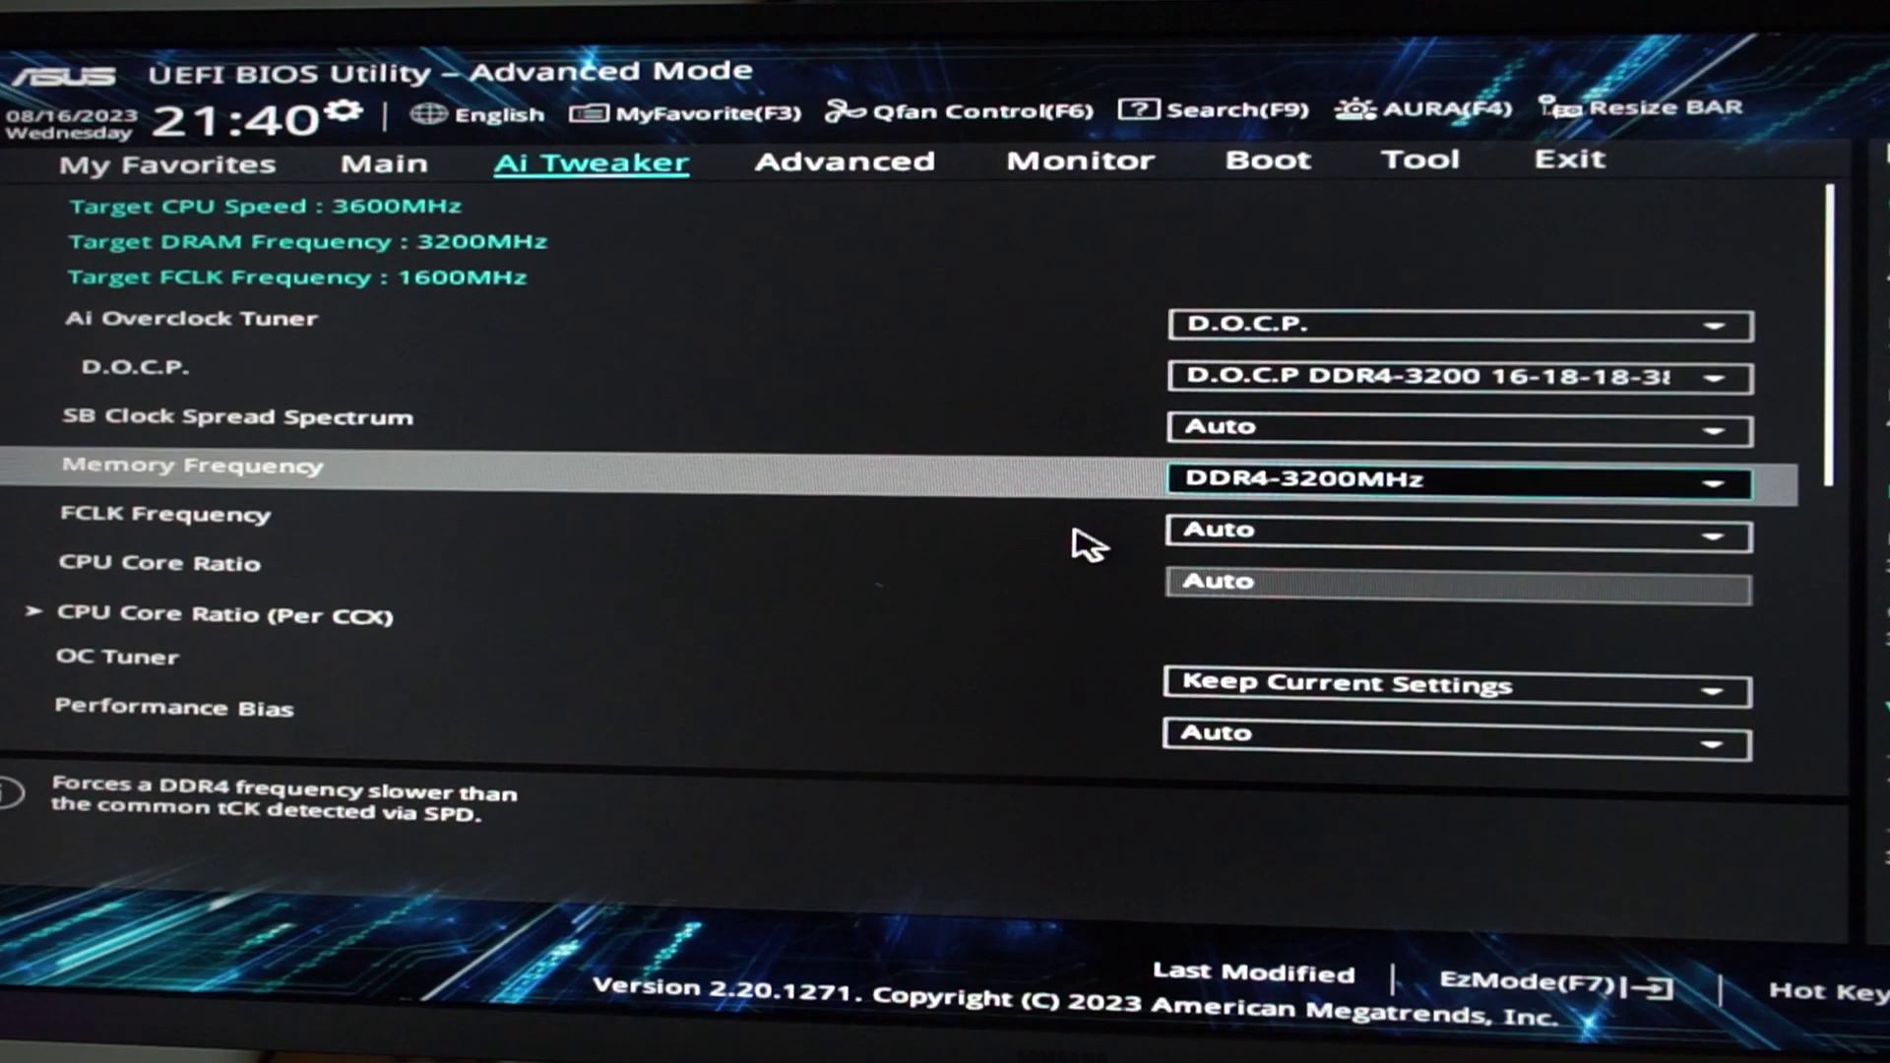
key(Down)
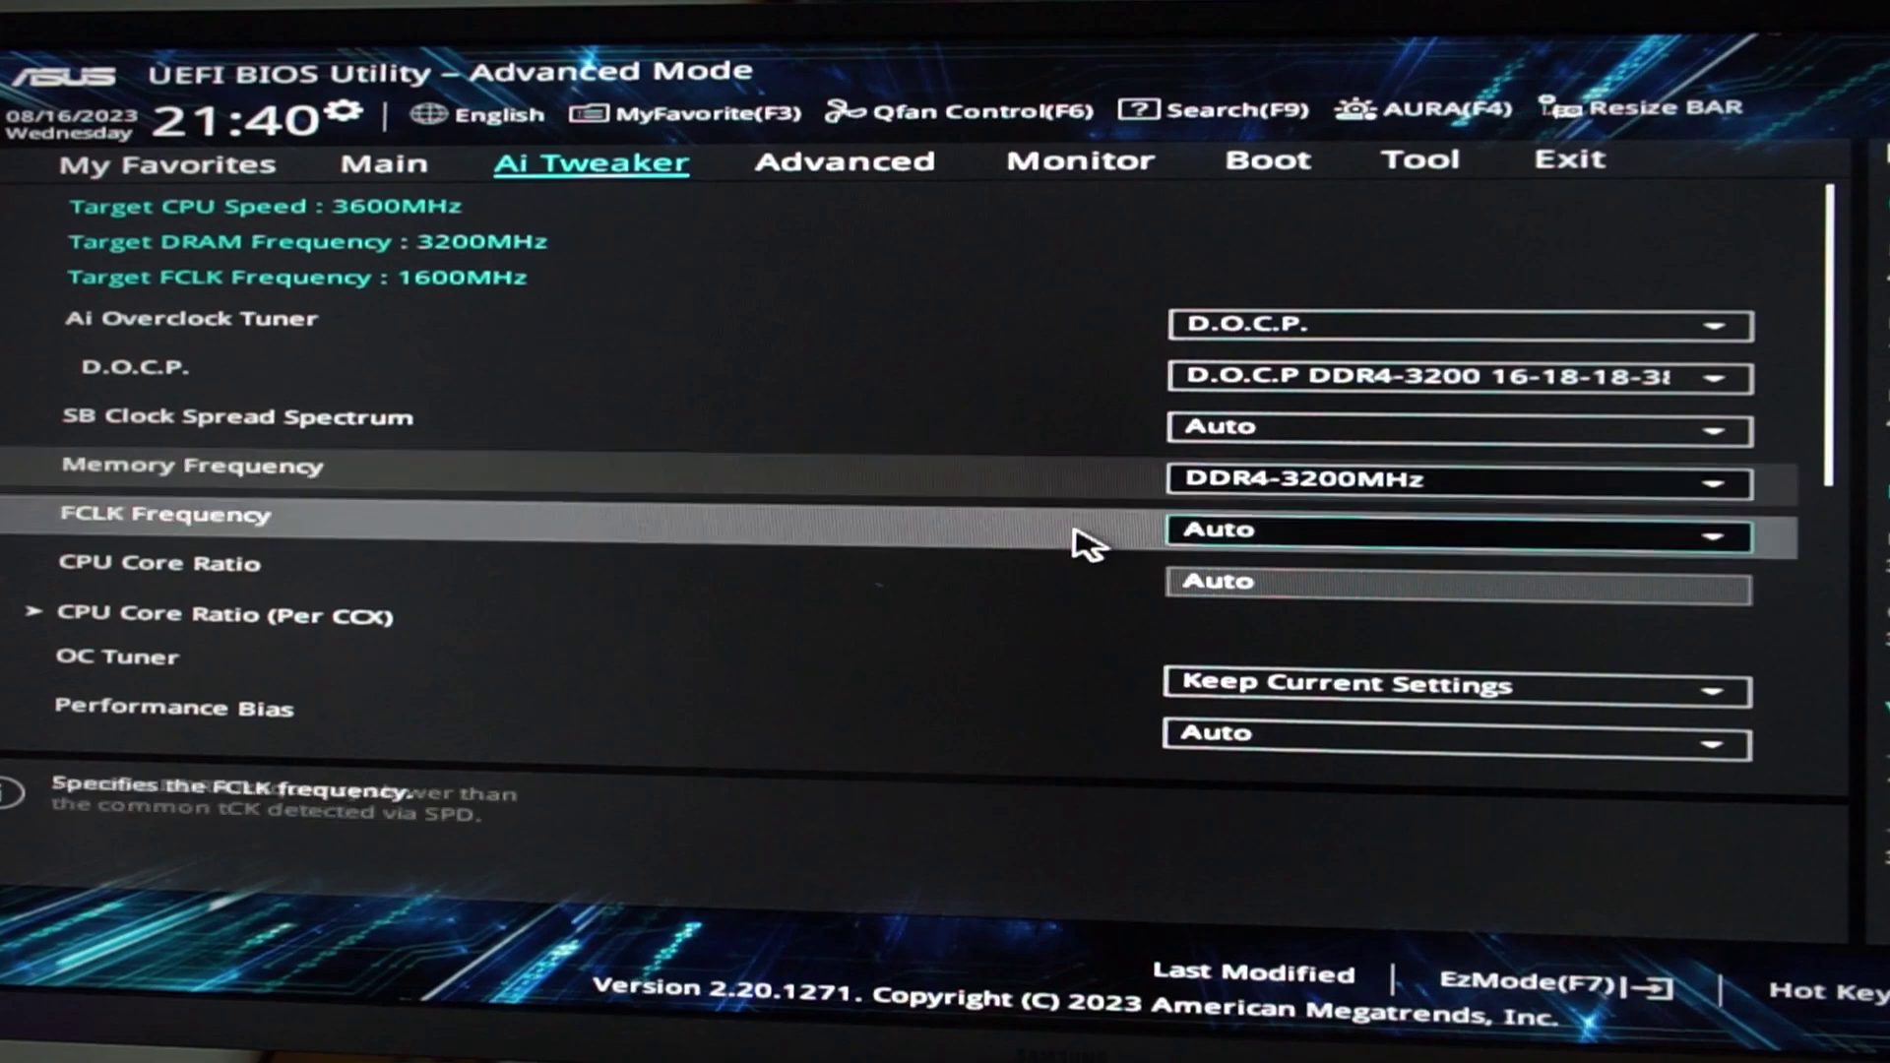
Step: Set Memory Frequency to DDR4-3533MHz
scroll(1089, 544, down, 2)
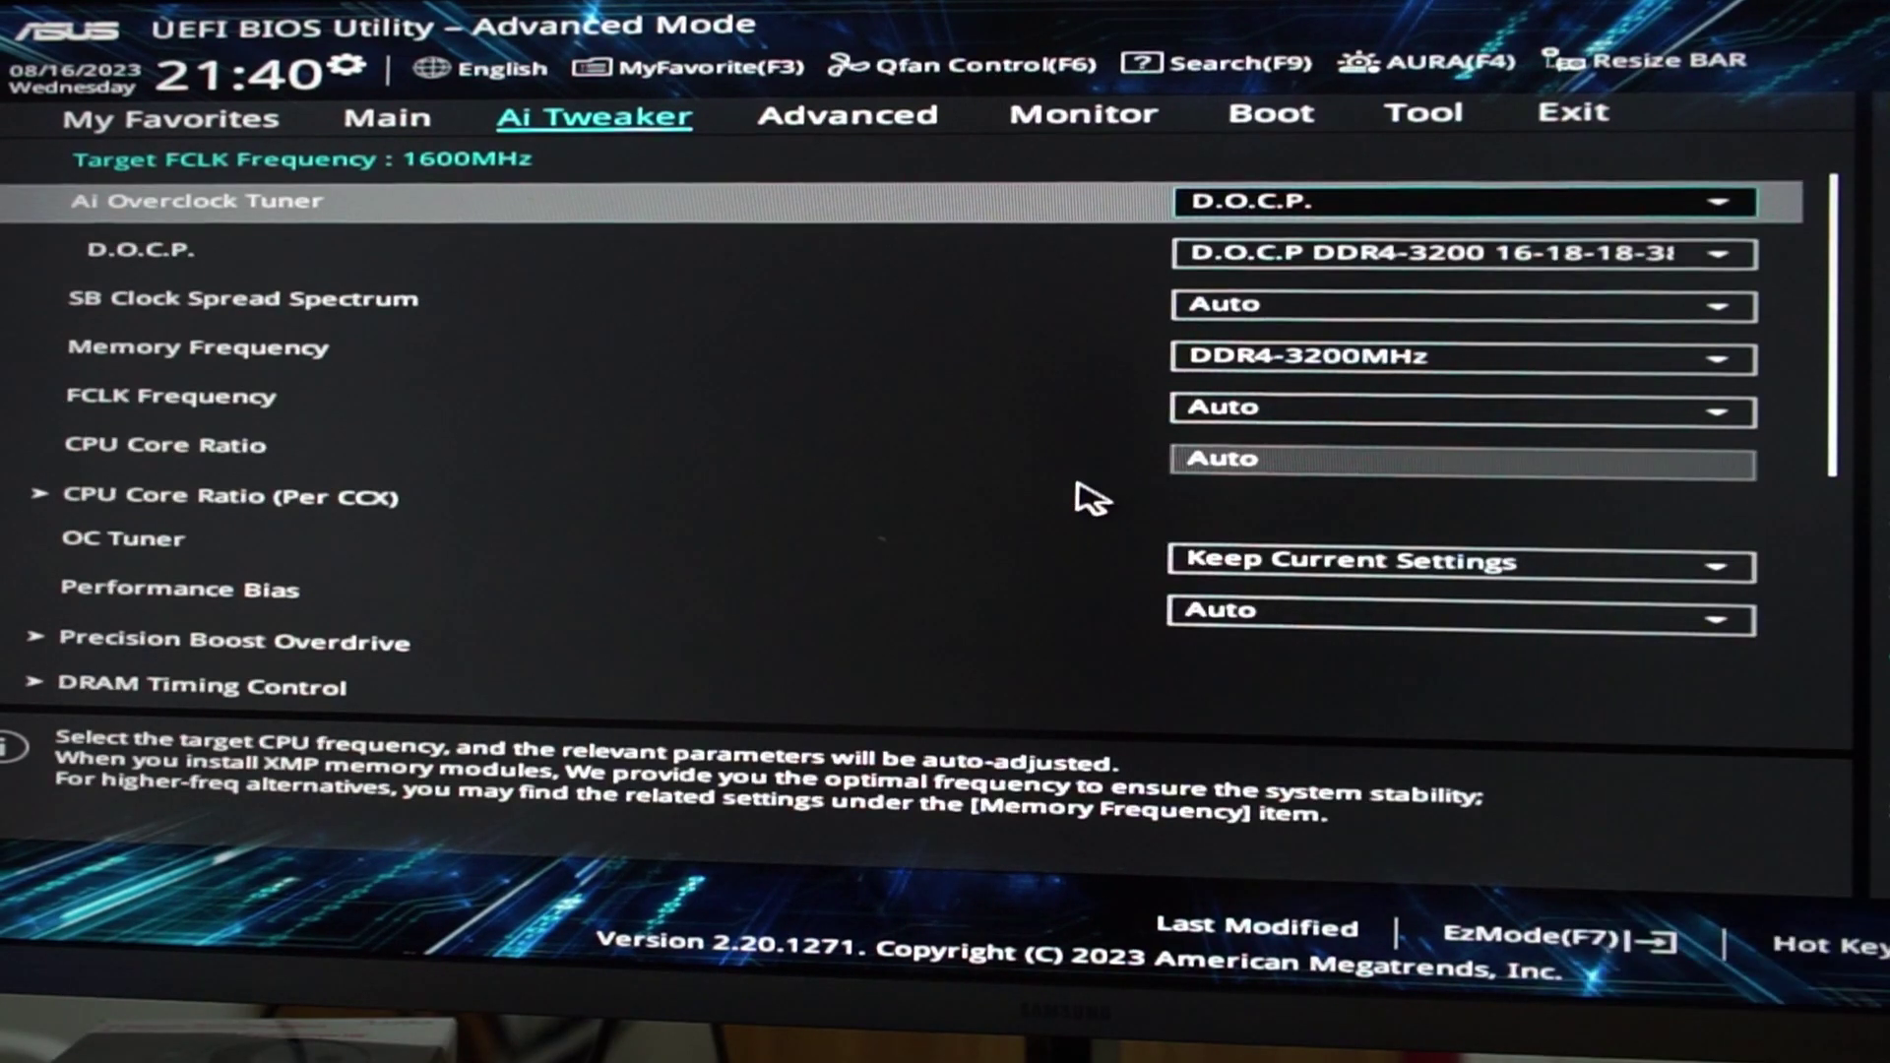
key(Down)
key(Down)
key(Return)
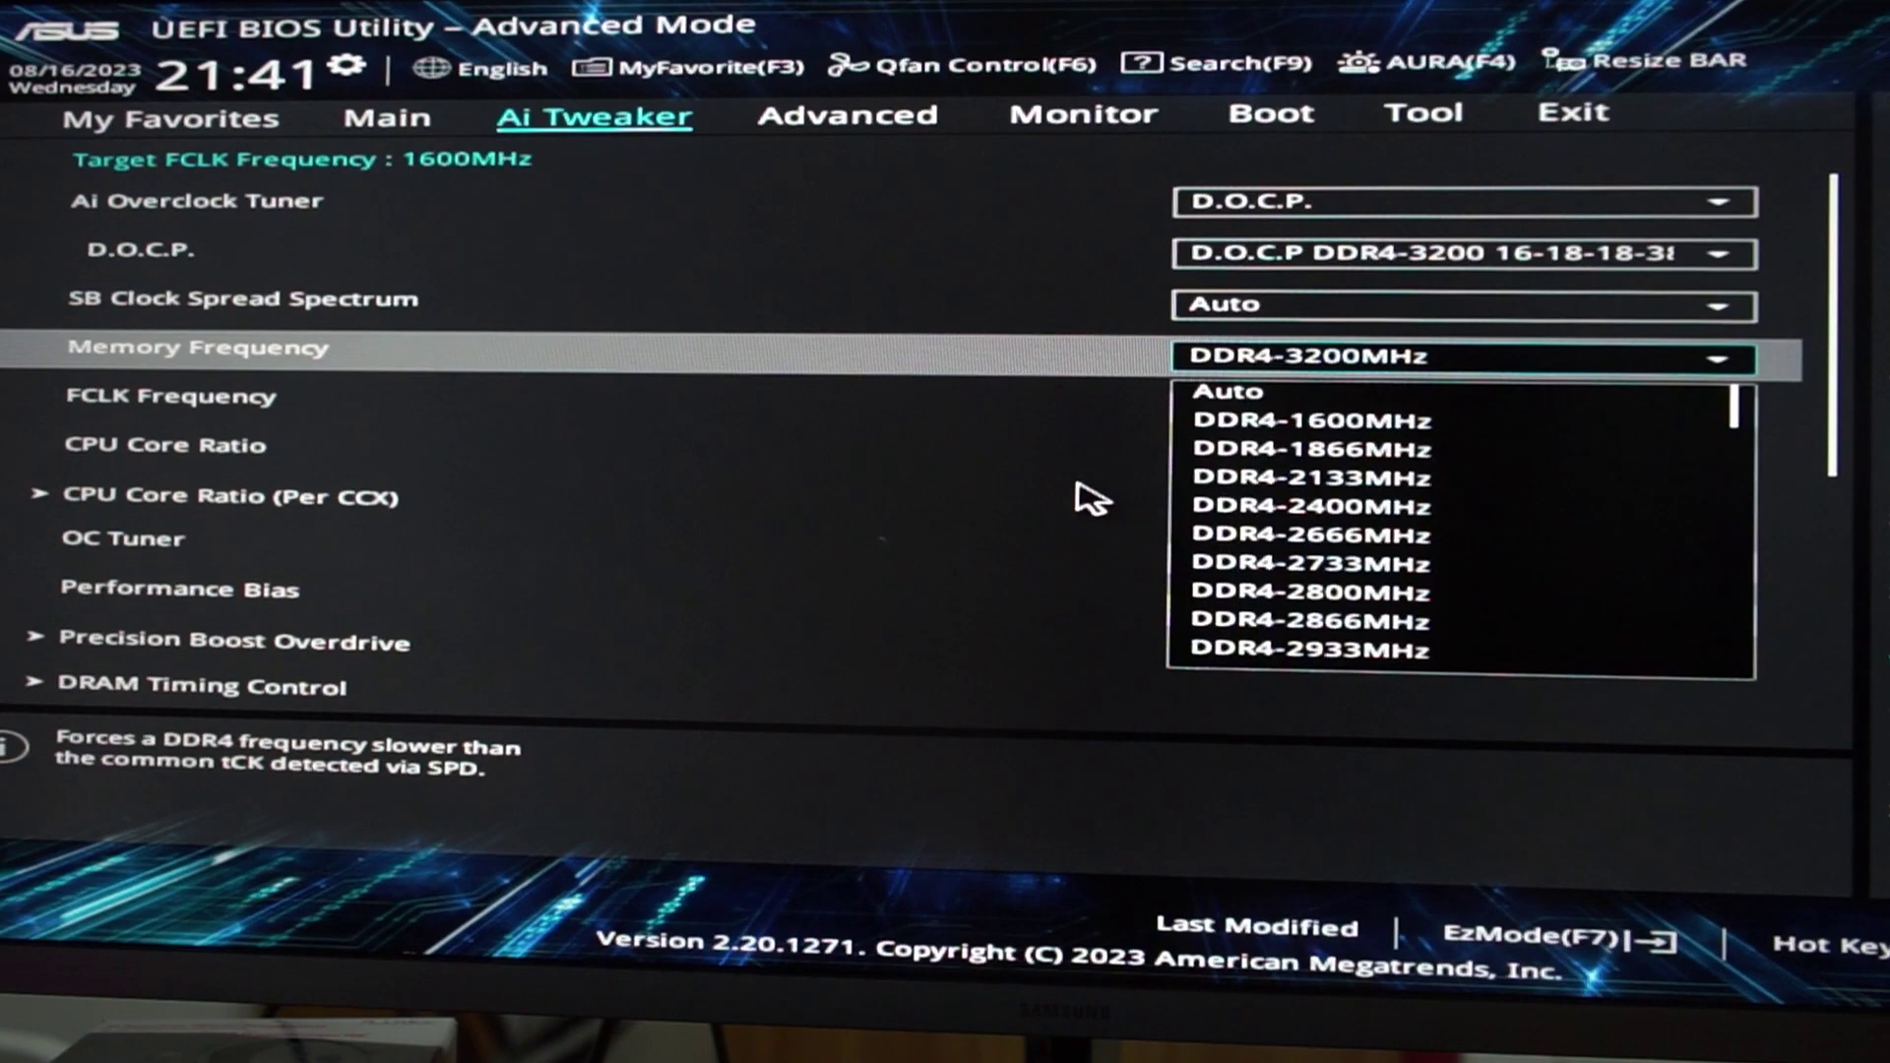
key(Down)
key(Down)
key(Down)
key(Down)
key(Down)
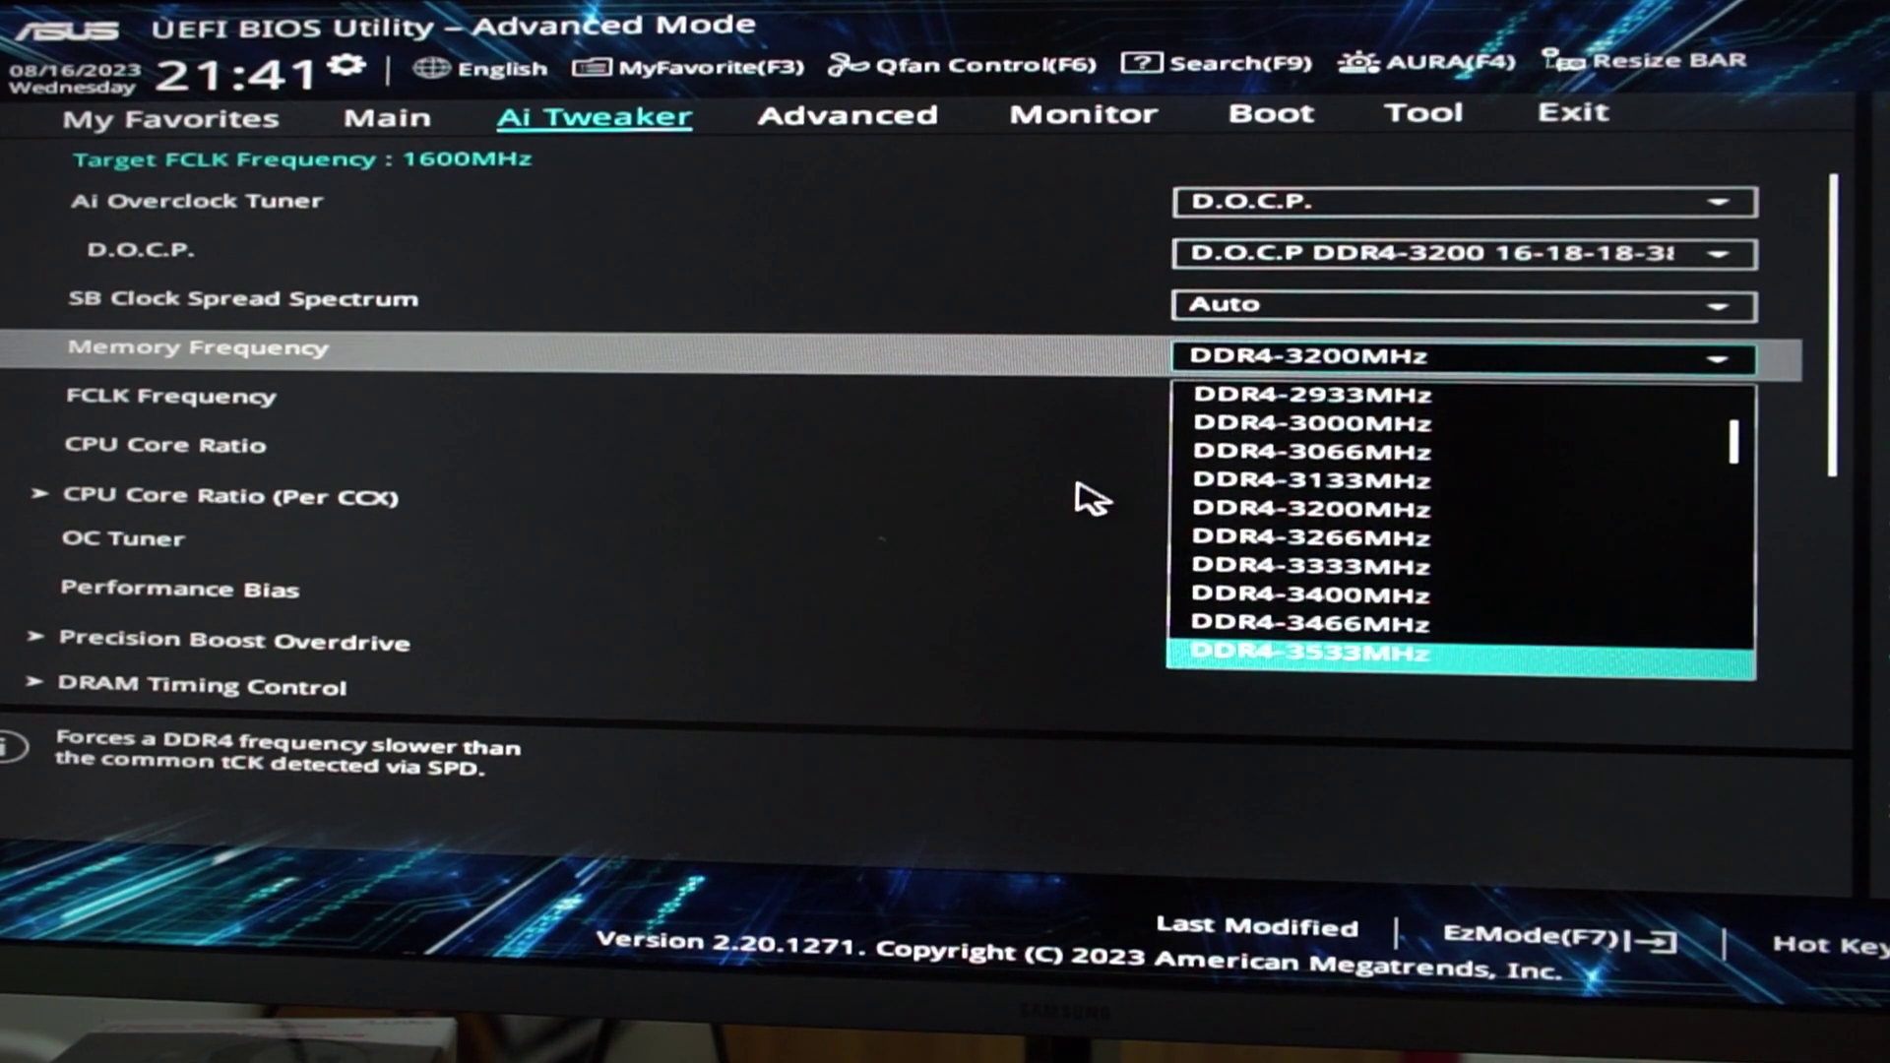
key(Return)
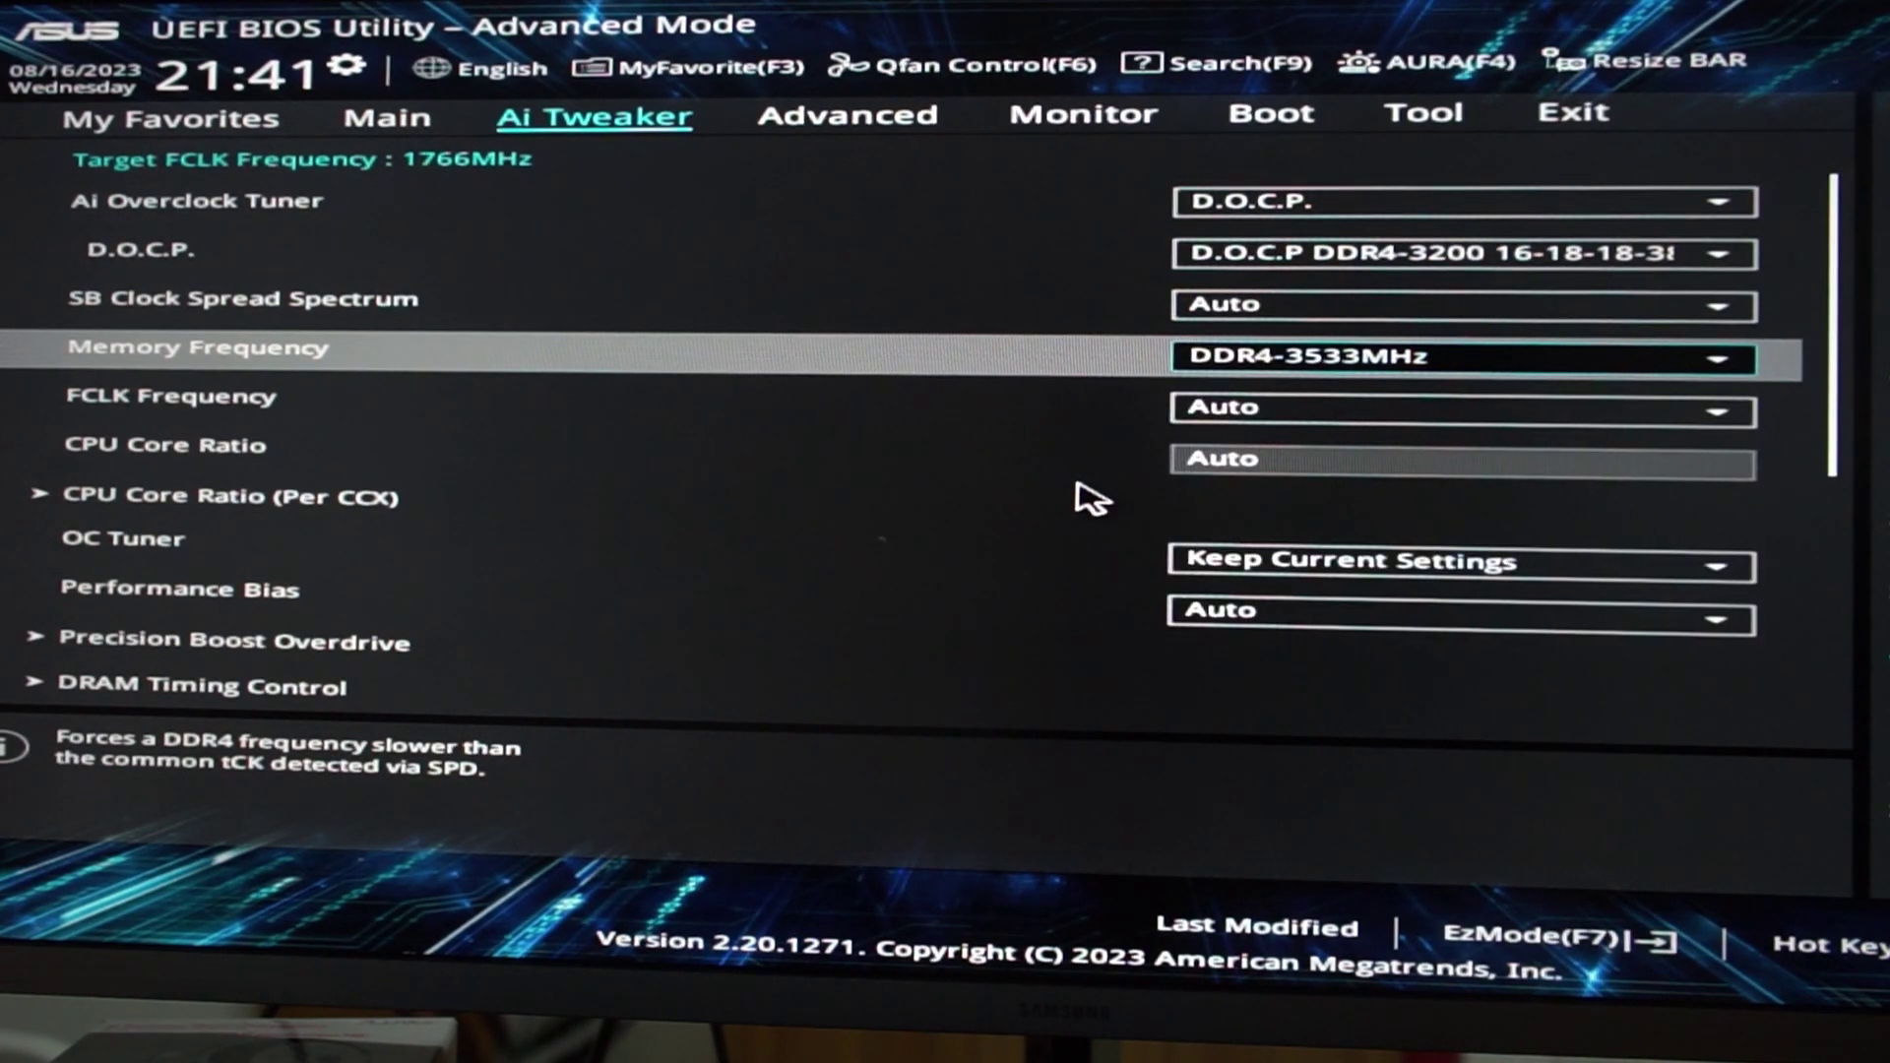
Step: Choose Save Changes & Reset from the Exit options
key(Right)
key(Right)
key(Right)
key(Right)
key(Right)
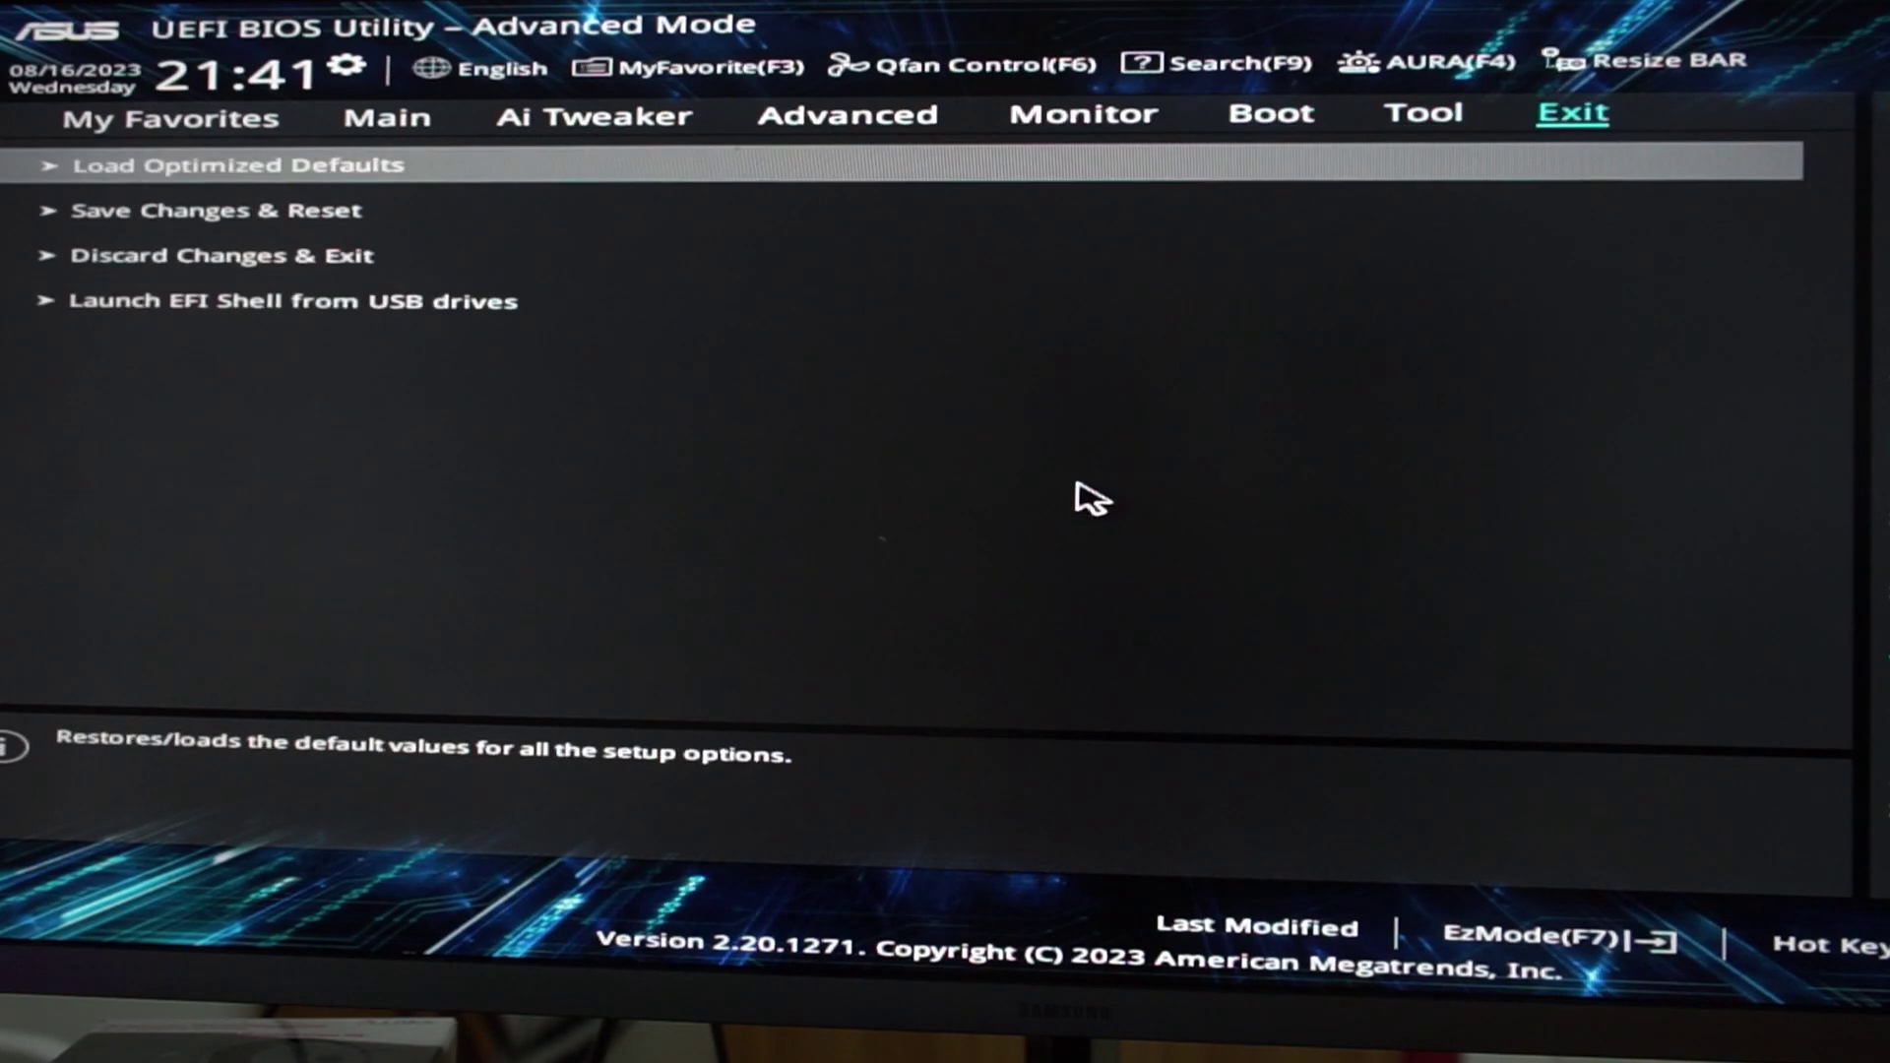
key(Down)
key(Return)
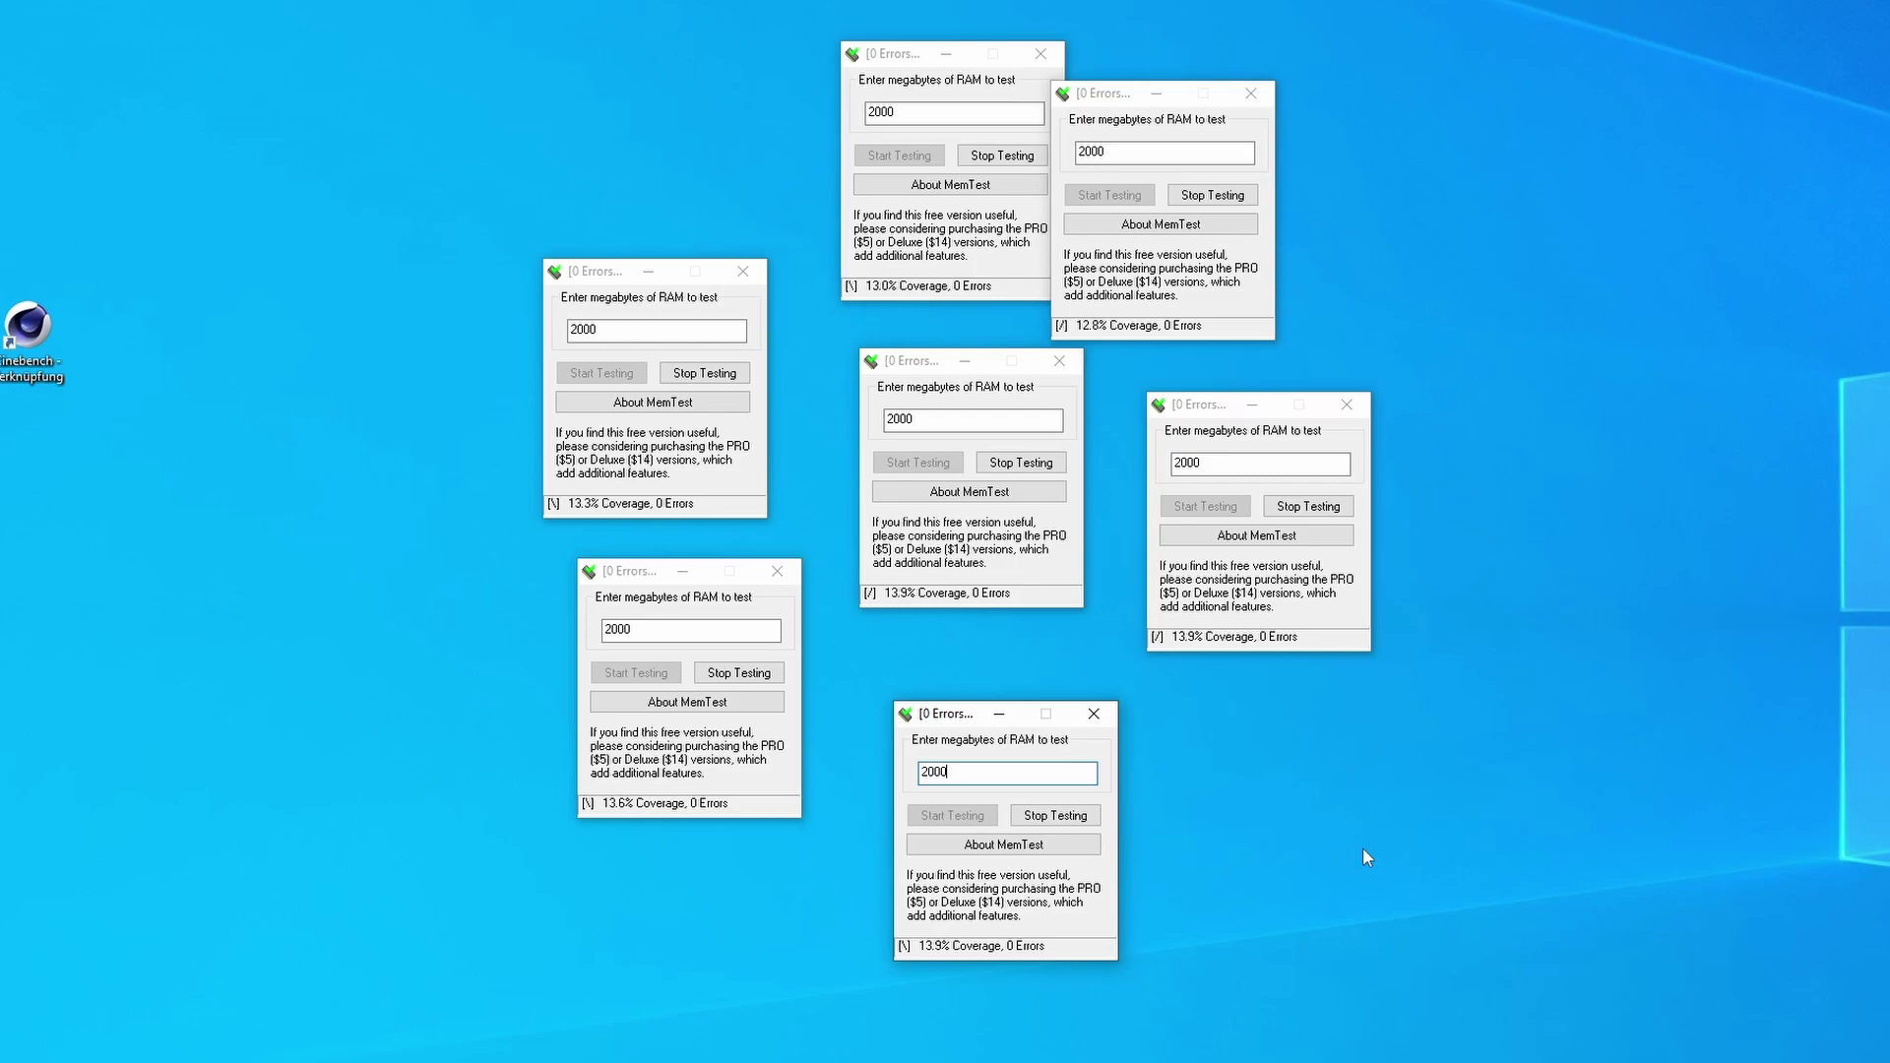
Step: Autoscroll down the YouTube results to reach the Actually Hardcore Overclocking RAM videos
middle_click(1666, 488)
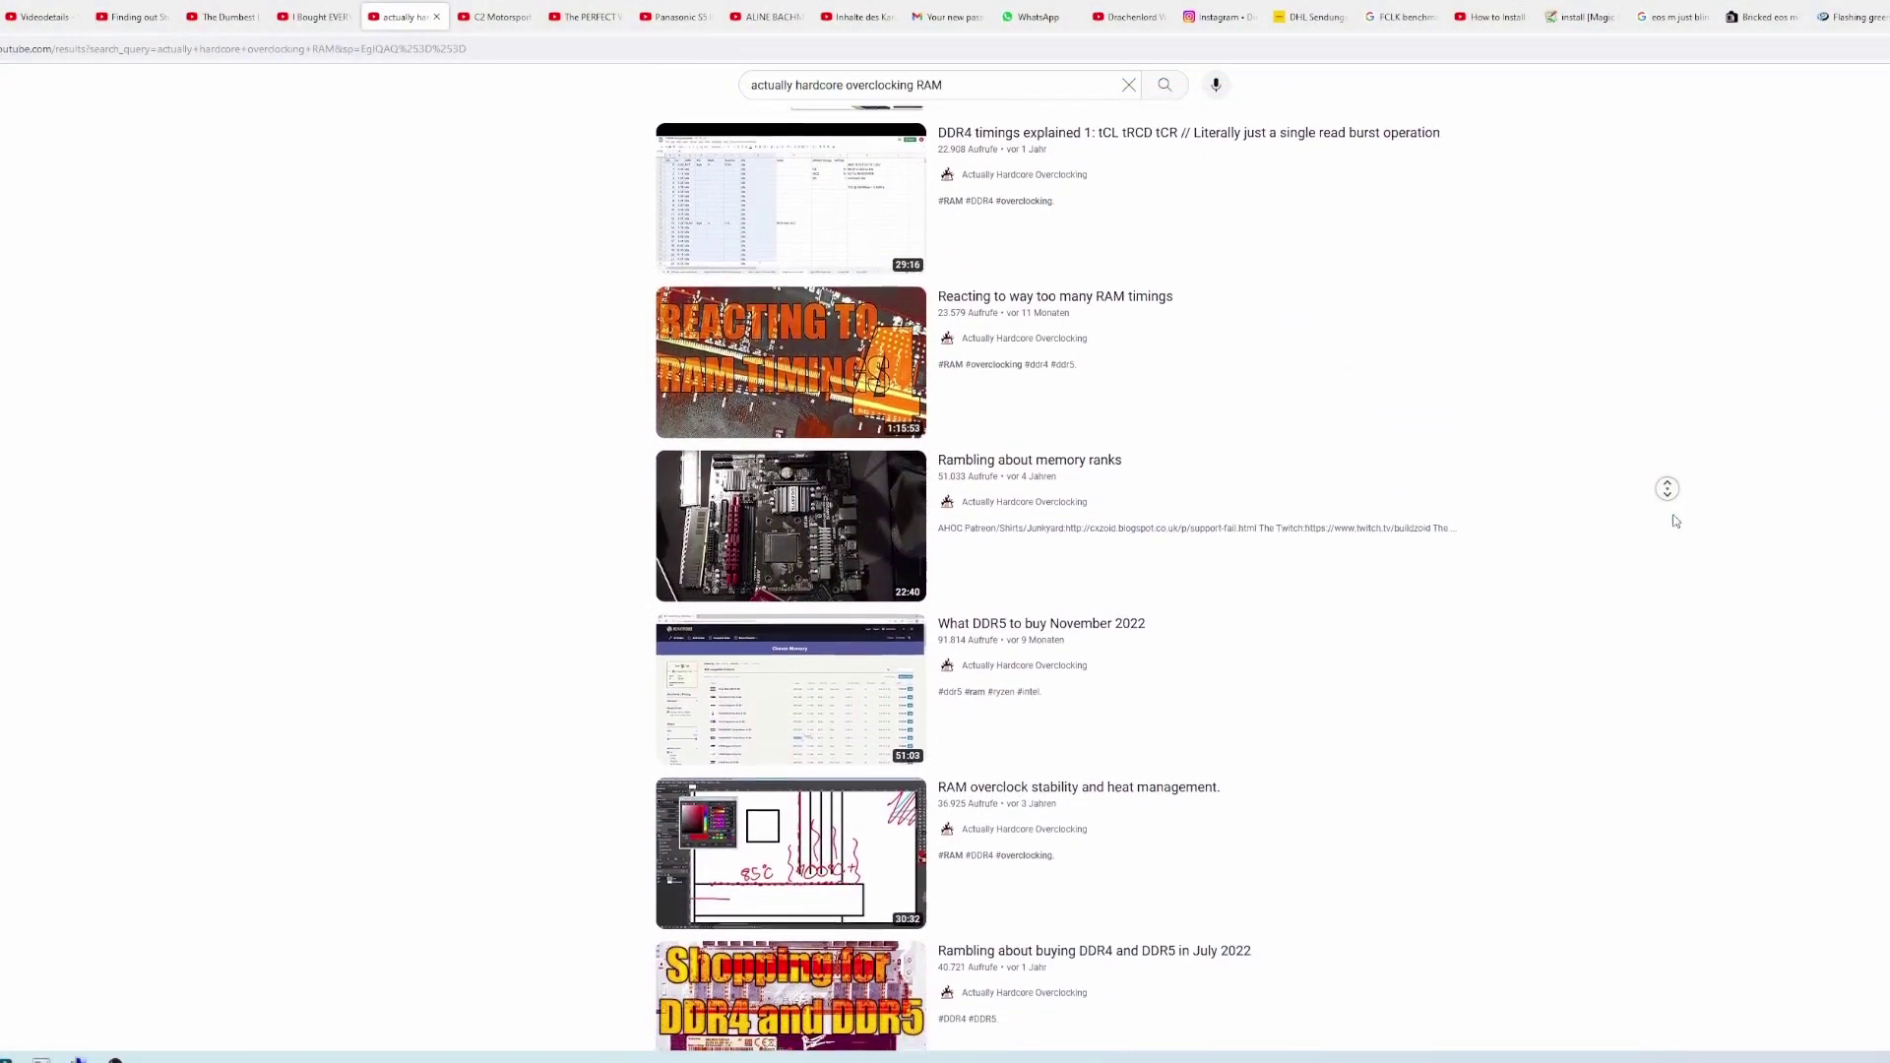